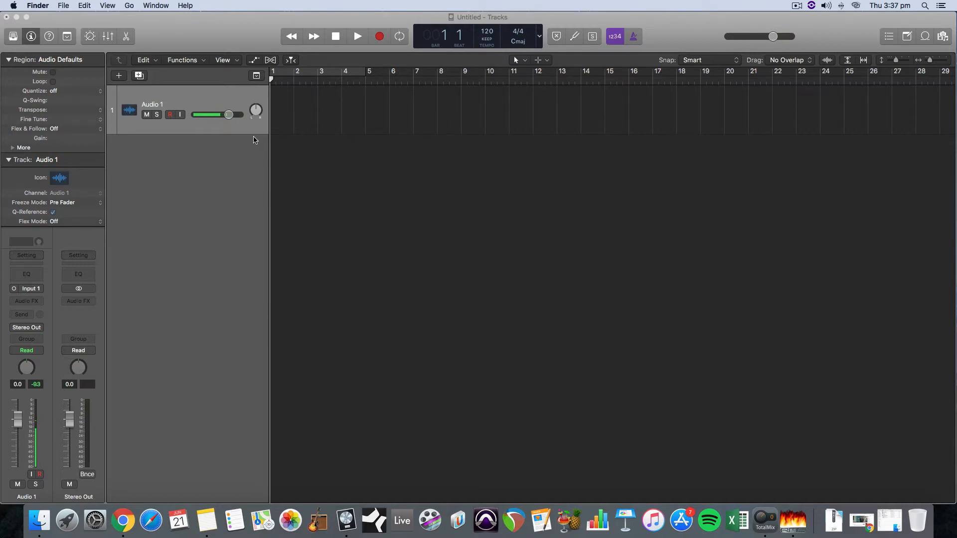
# Add a software instrument track below the audio track and make it nearly as tall as the audio track.
pyautogui.click(210, 88)
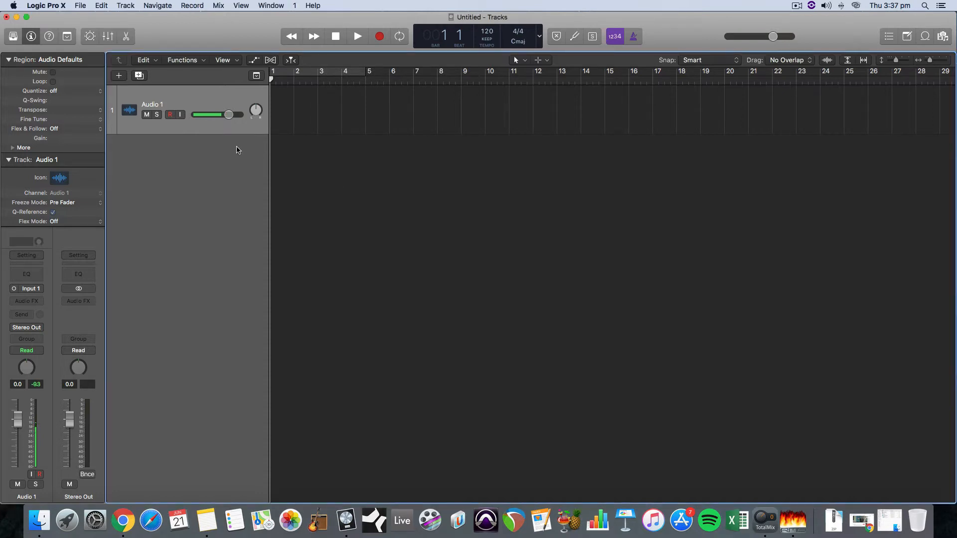
pyautogui.click(128, 7)
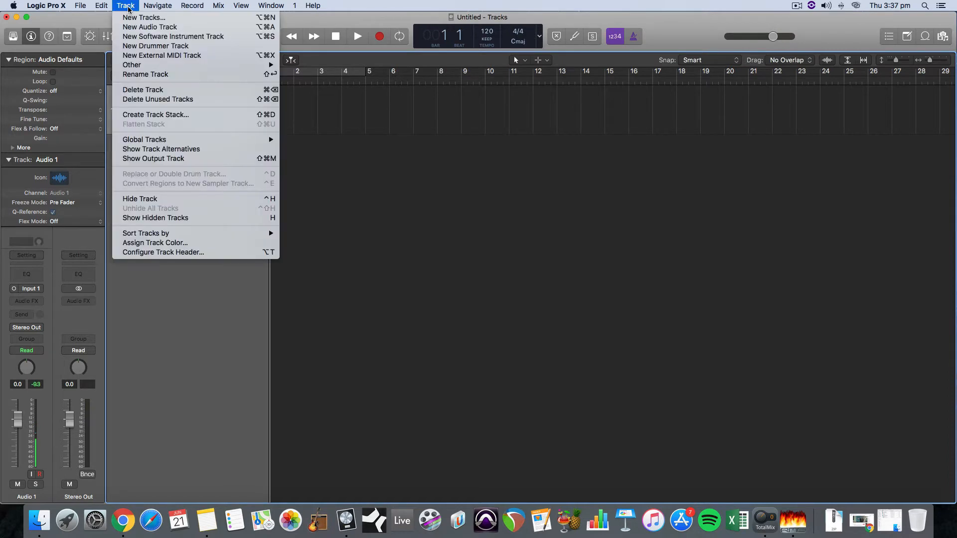
pyautogui.click(139, 36)
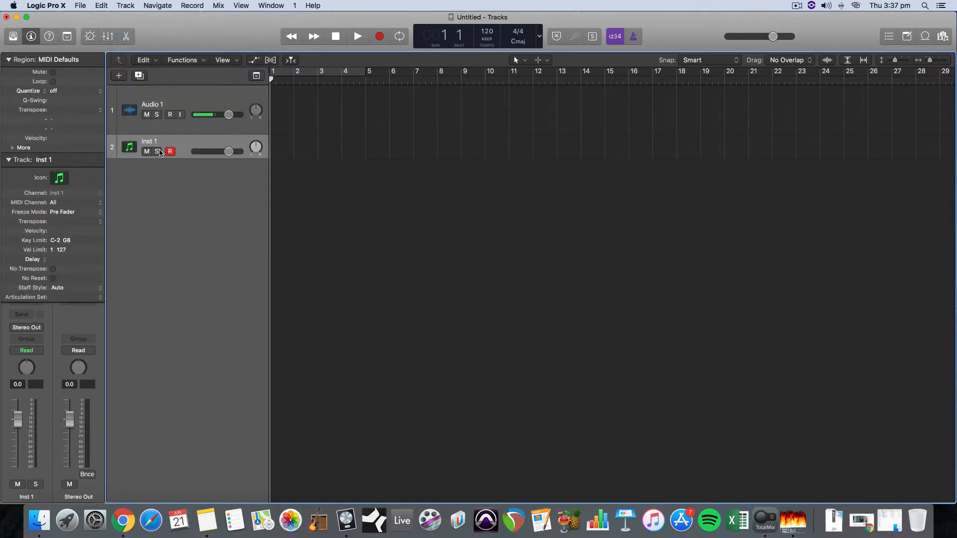
pyautogui.moveTo(172, 159); pyautogui.dragTo(184, 196)
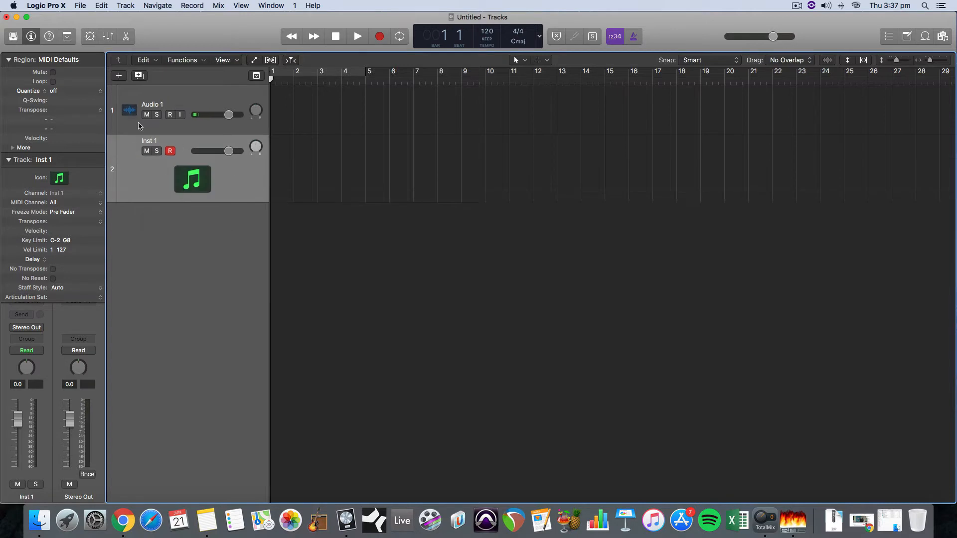
pyautogui.click(31, 36)
pyautogui.click(31, 36)
pyautogui.moveTo(159, 200); pyautogui.dragTo(160, 179)
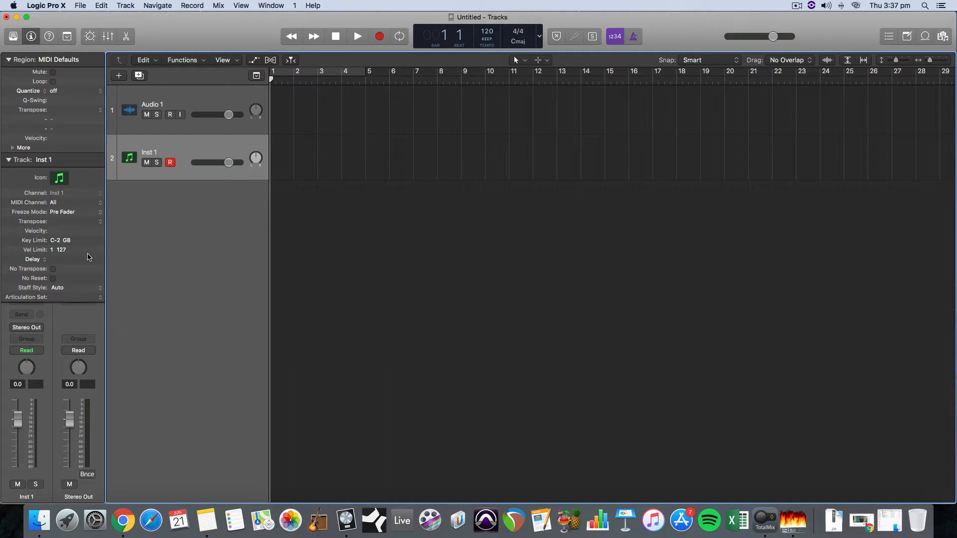
# Load the EXS24 sampler in stereo as the instrument of the Inst 1 track and close its plug-in window.
pyautogui.click(9, 160)
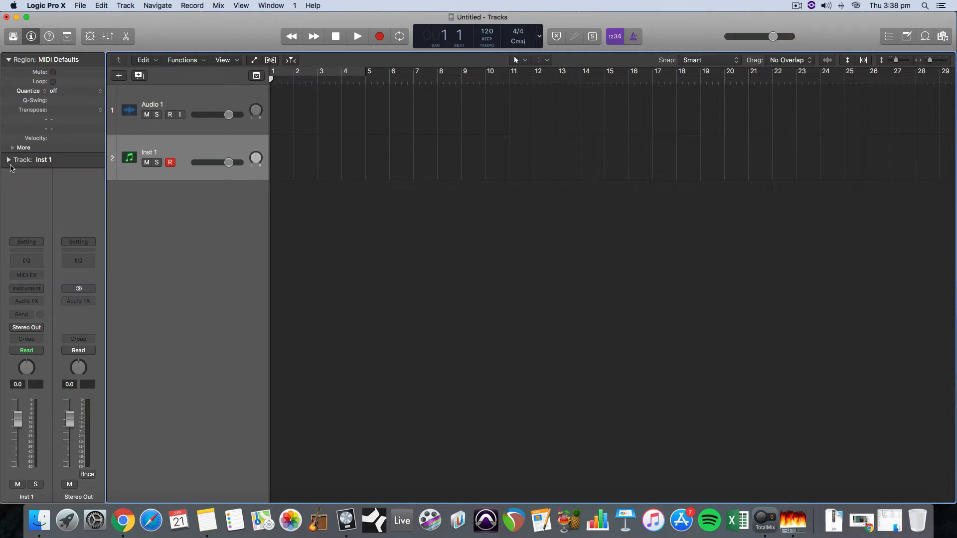
pyautogui.click(31, 290)
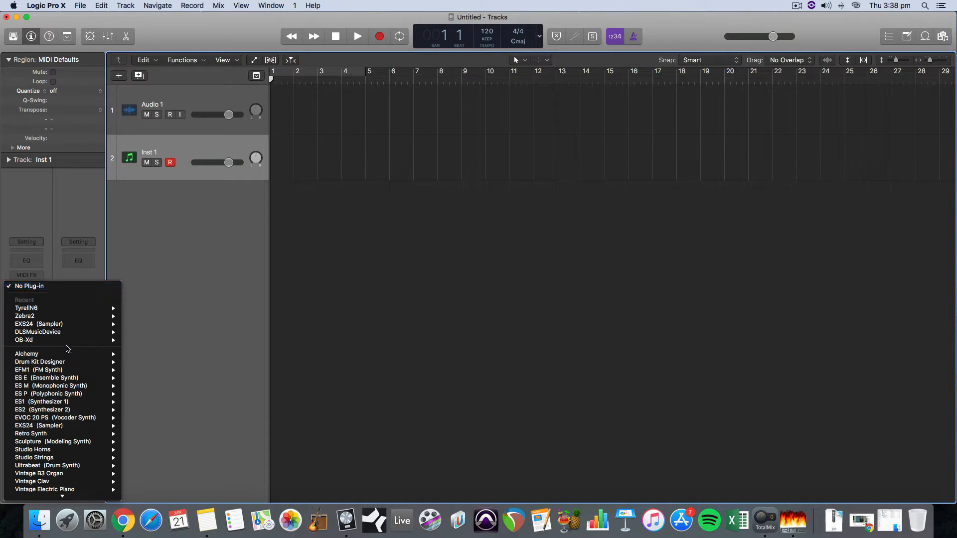
pyautogui.moveTo(74, 325)
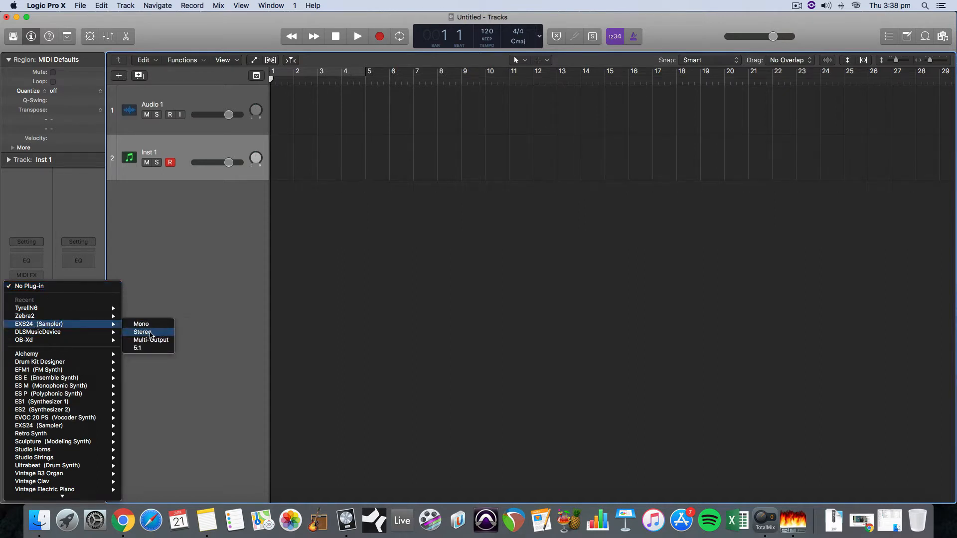
pyautogui.click(150, 334)
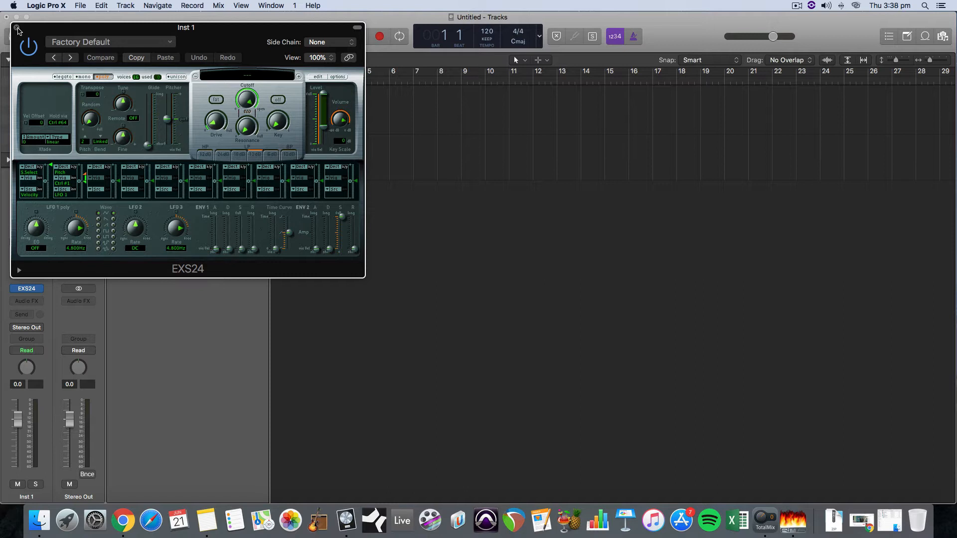
pyautogui.click(17, 29)
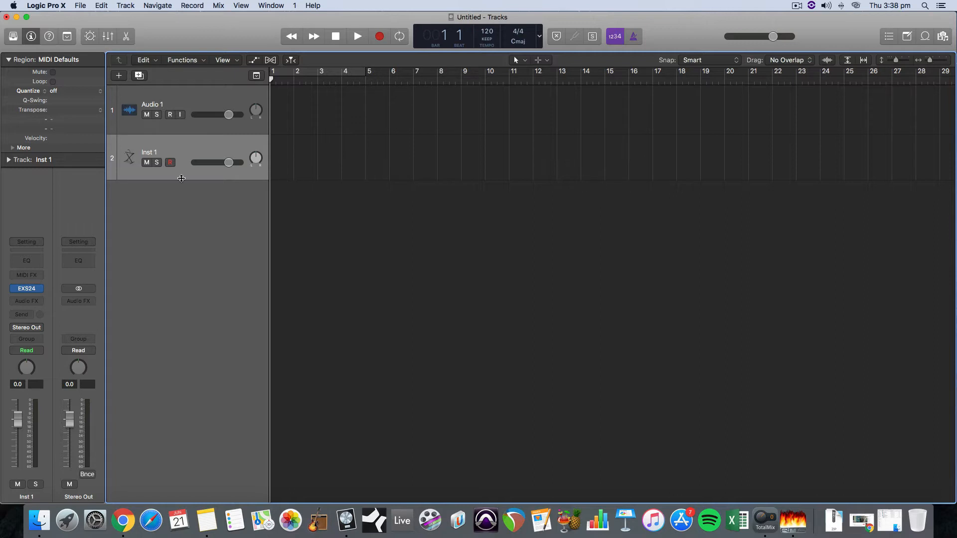
# Import FBG_Kick_15.wav from the desktop onto the audio track in bar 1 and restore the full-size project window.
pyautogui.moveTo(953, 14); pyautogui.dragTo(829, 108)
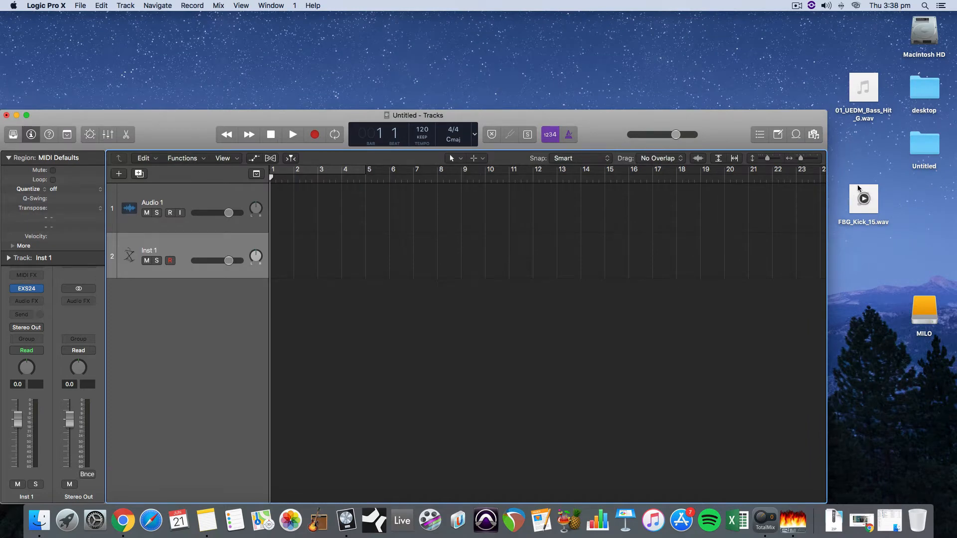
pyautogui.moveTo(857, 84)
pyautogui.moveTo(857, 188)
pyautogui.moveTo(857, 189); pyautogui.dragTo(270, 216)
pyautogui.moveTo(824, 112); pyautogui.dragTo(953, 11)
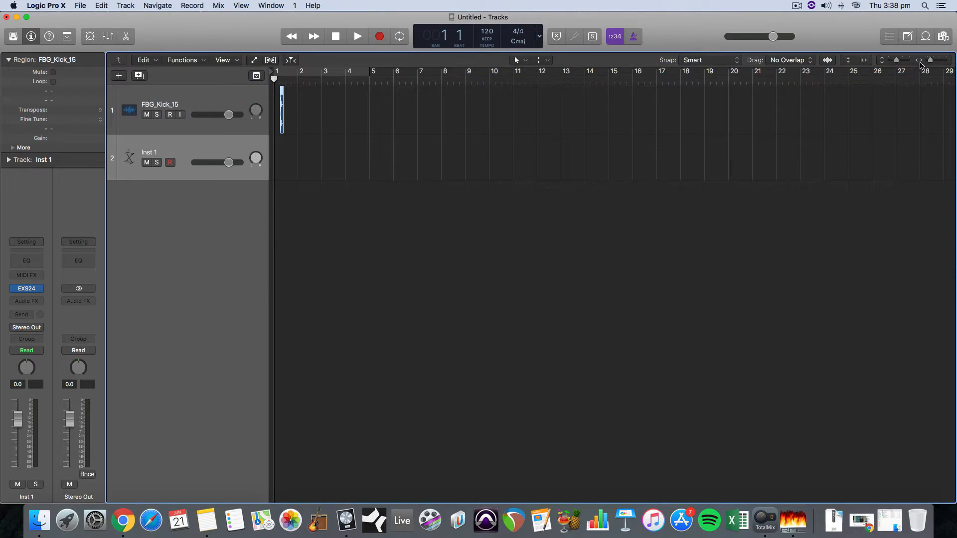
# Look at the project audio and all-files browsers, then hide them.
pyautogui.click(940, 42)
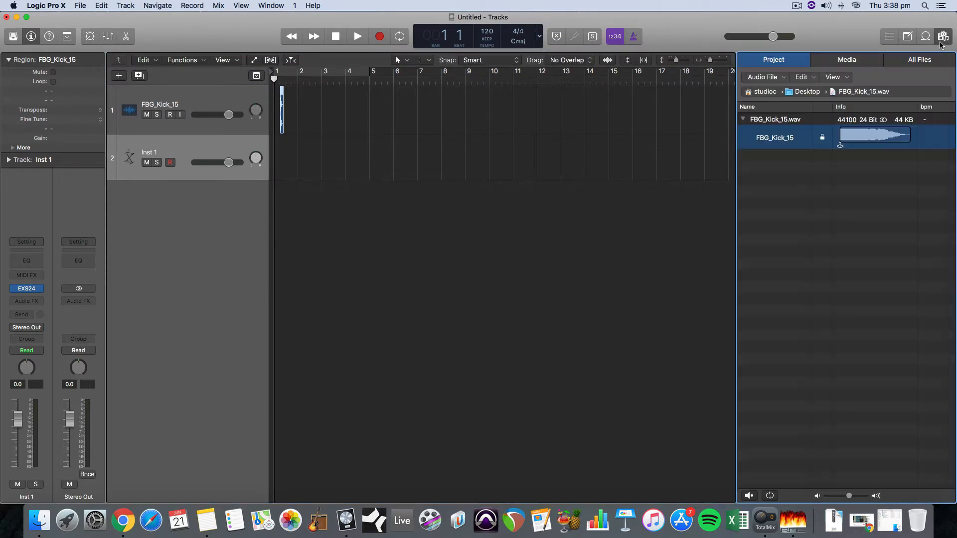
pyautogui.click(856, 62)
pyautogui.click(884, 59)
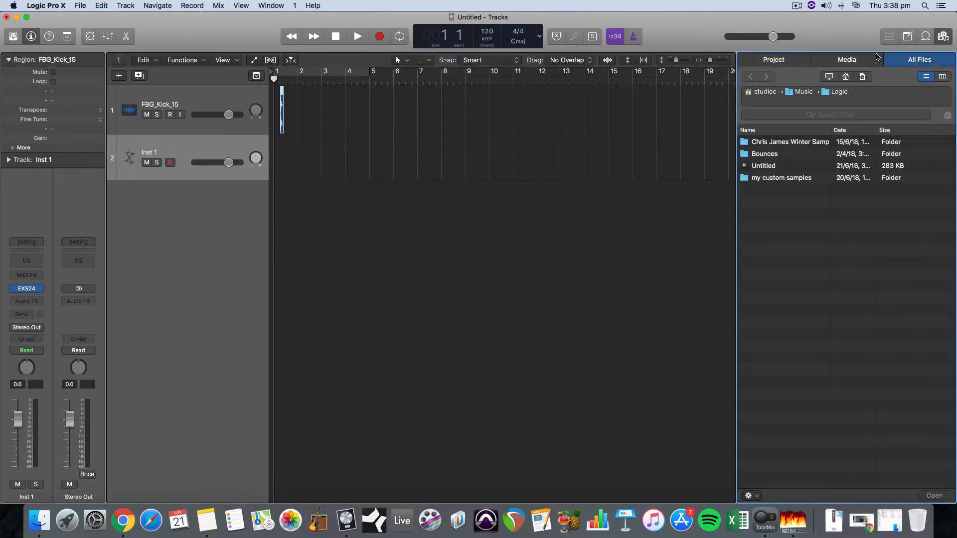
pyautogui.click(943, 37)
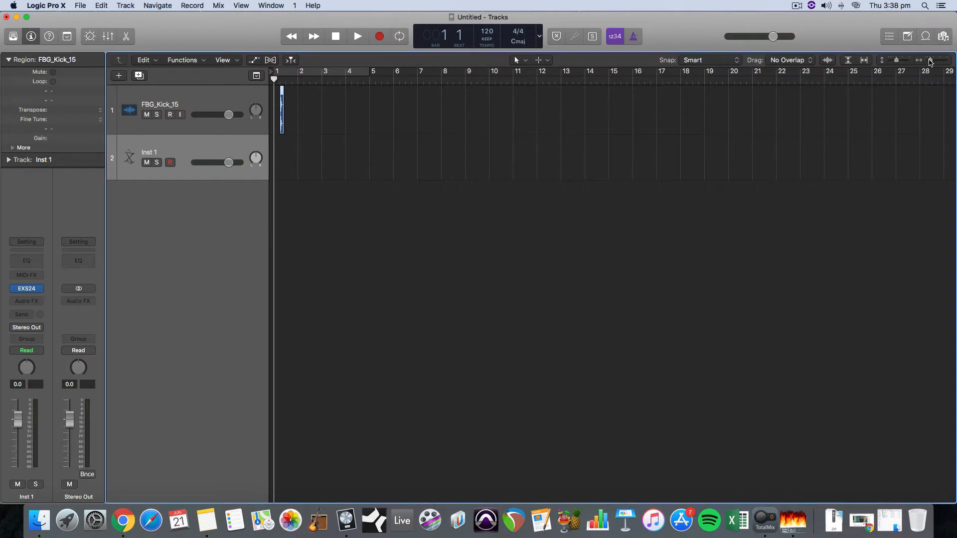
# Move the kick region to the very start of bar 1 and play it back.
pyautogui.moveTo(930, 61); pyautogui.dragTo(934, 60)
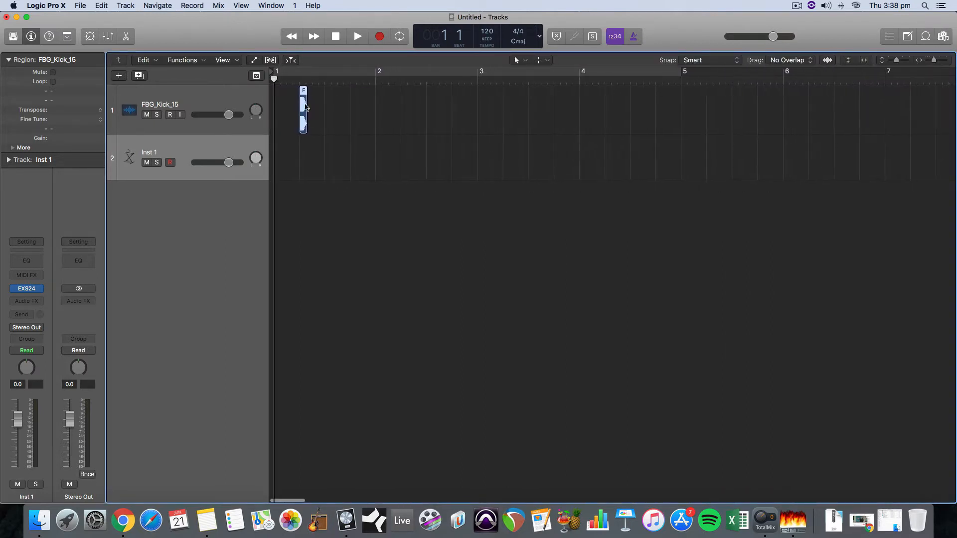
pyautogui.moveTo(303, 91); pyautogui.dragTo(279, 93)
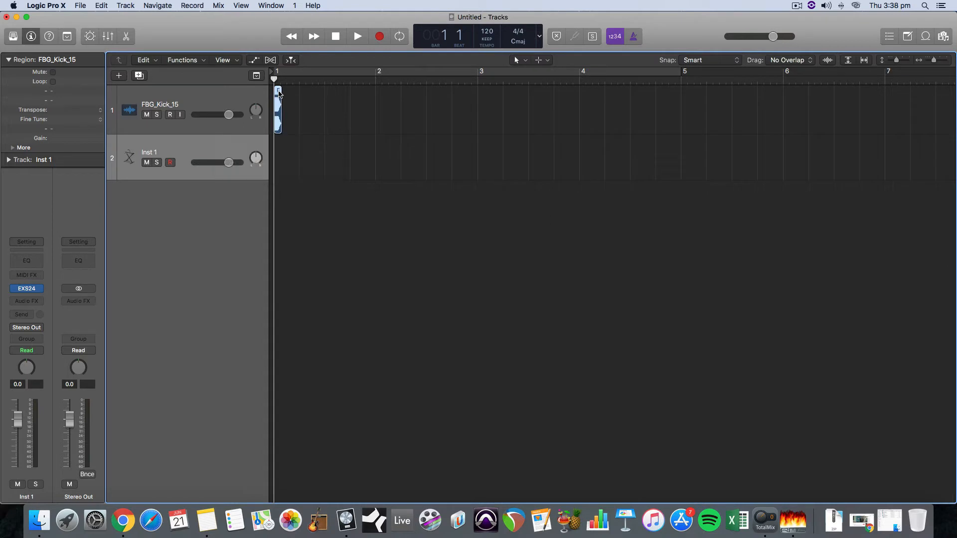
pyautogui.press('space')
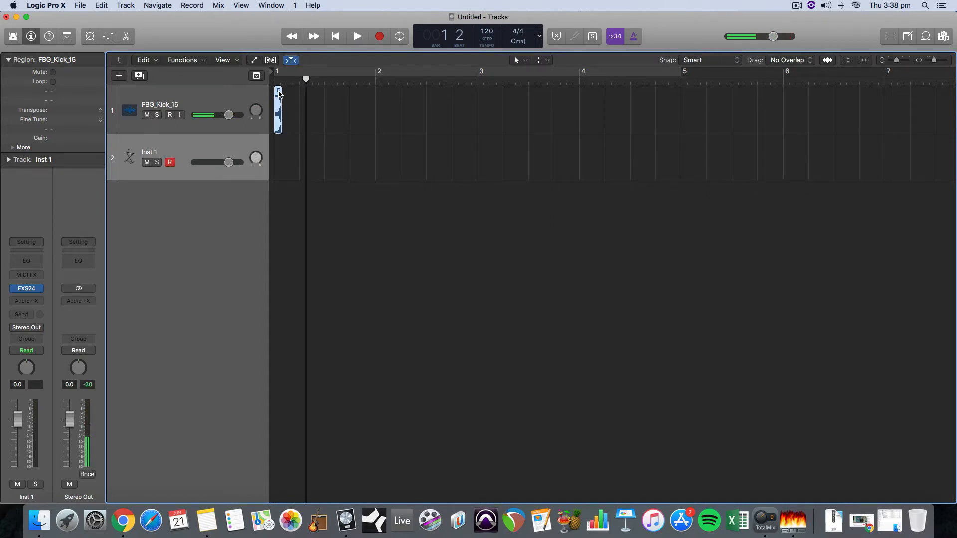
# Paste two copies of the kick region on its audio track, at beats 2 and 3 of bar 1.
pyautogui.press('super+v')
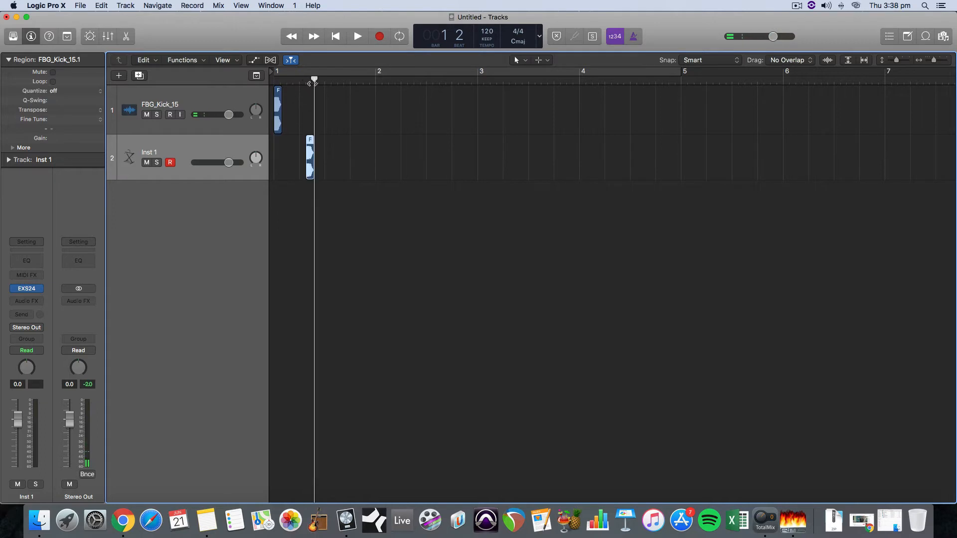
pyautogui.moveTo(310, 145); pyautogui.dragTo(322, 95)
pyautogui.press('super+z')
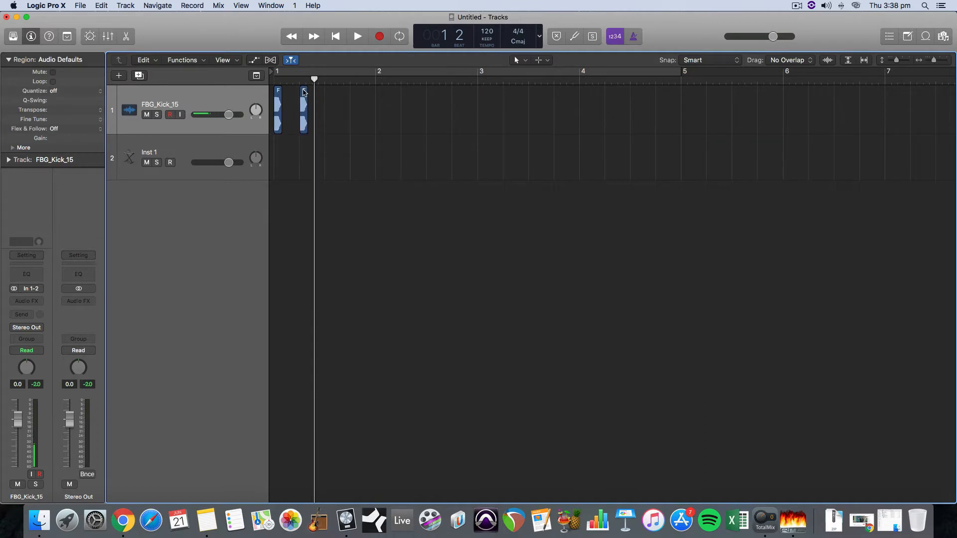
pyautogui.click(304, 92)
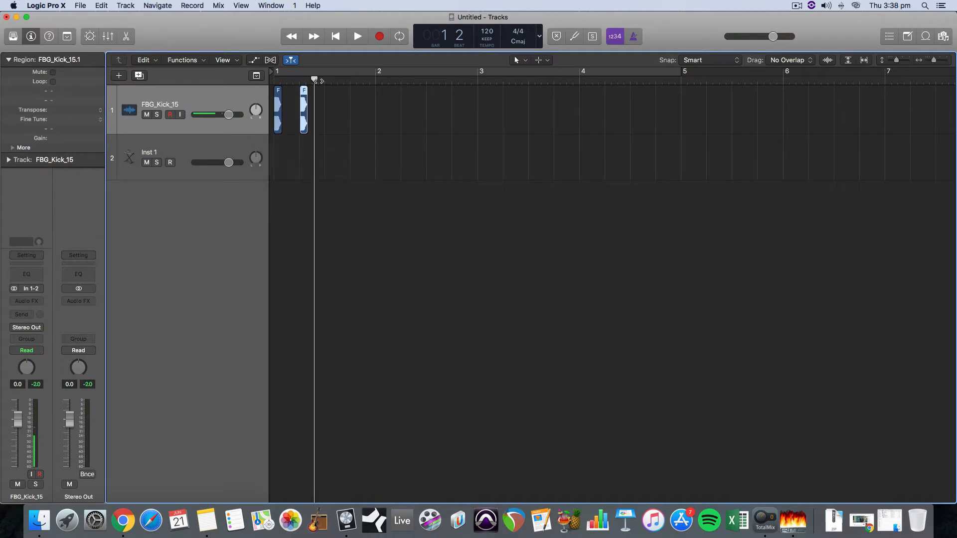
pyautogui.moveTo(314, 80); pyautogui.dragTo(325, 81)
pyautogui.press('super+v')
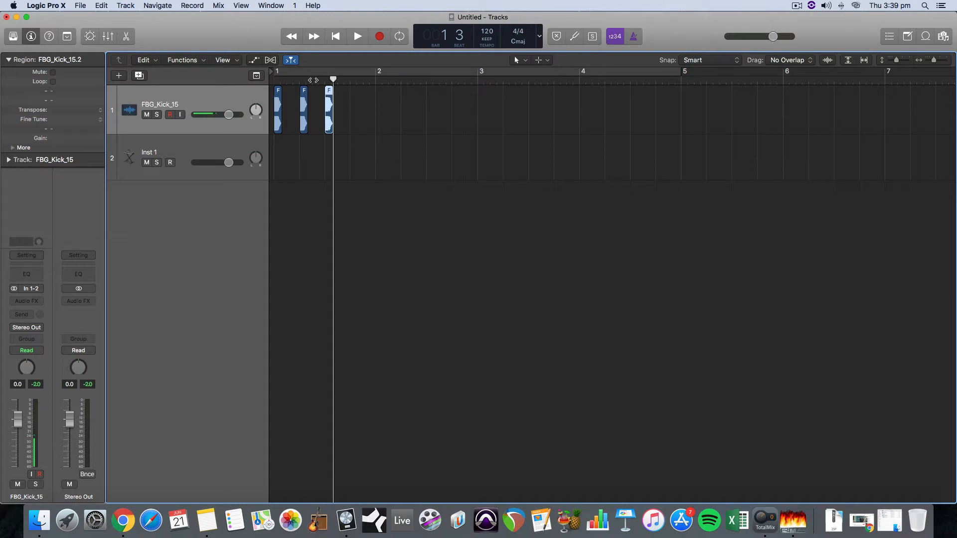
# Play the three kick regions from the start of the project and stop playback.
pyautogui.press('Return')
pyautogui.press('space')
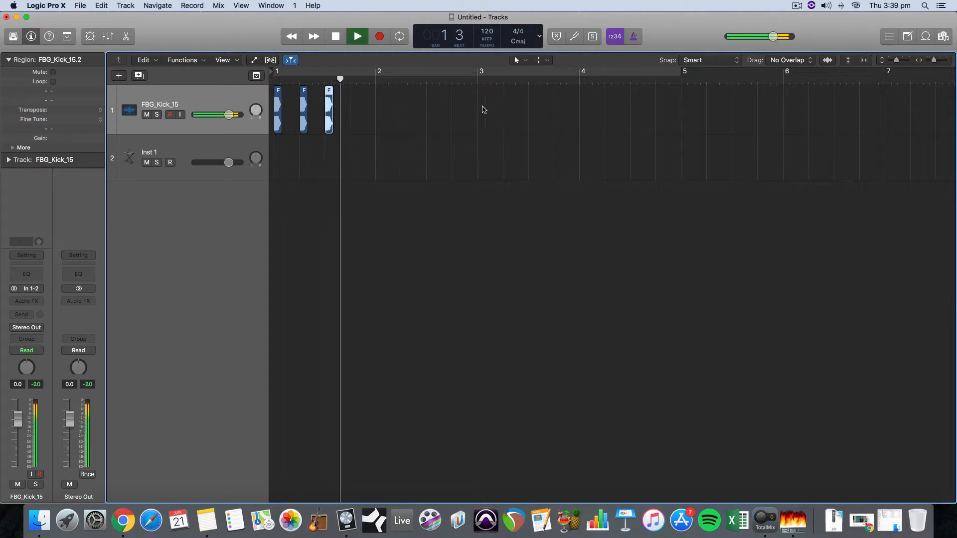
pyautogui.press('space')
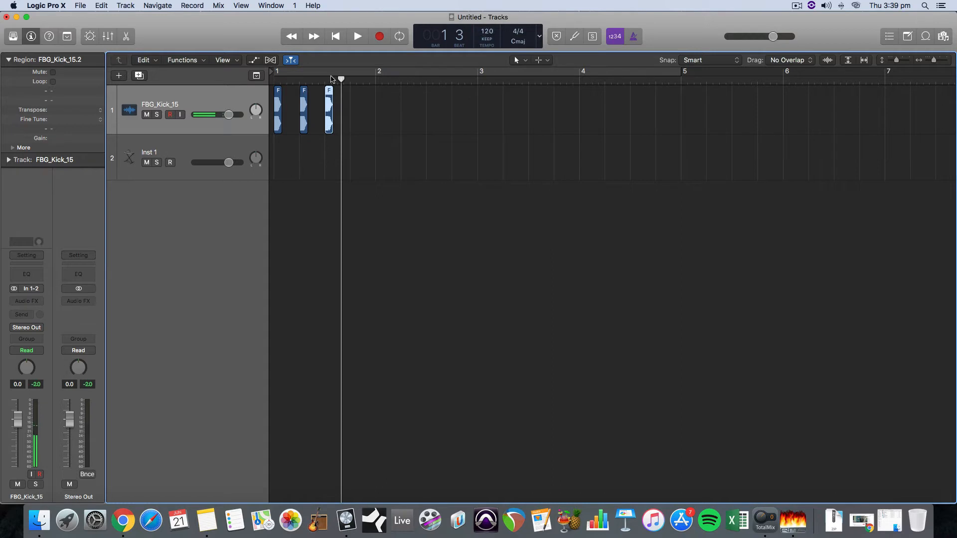
# Open the EXS24 sampler on the instrument track and bring up its Instrument Editor with the whole keyboard area in view.
pyautogui.click(263, 150)
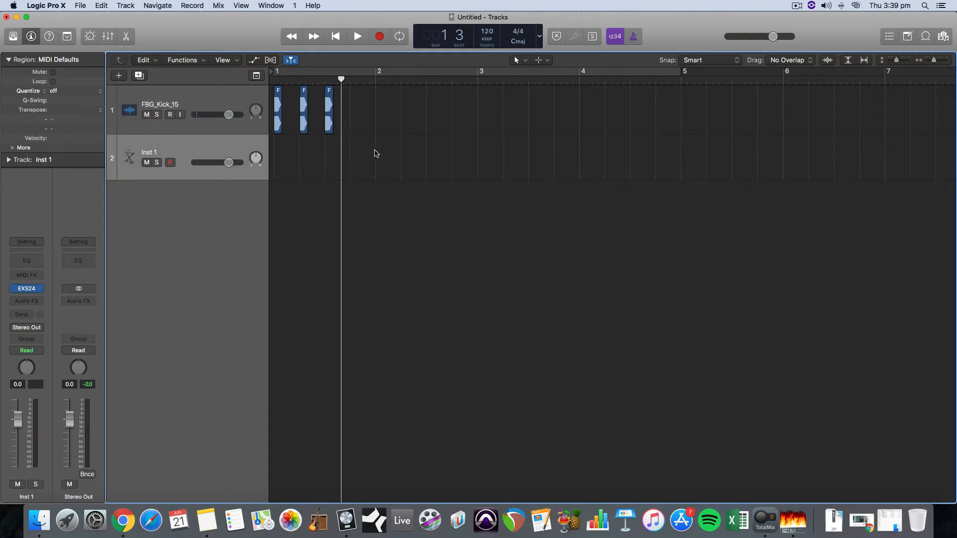
pyautogui.click(18, 289)
pyautogui.moveTo(207, 28); pyautogui.dragTo(511, 147)
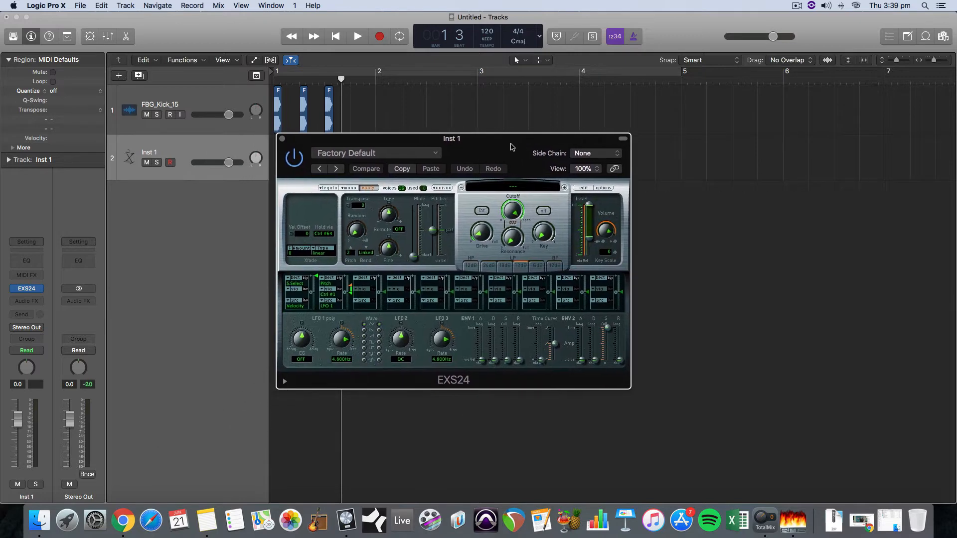
pyautogui.click(583, 188)
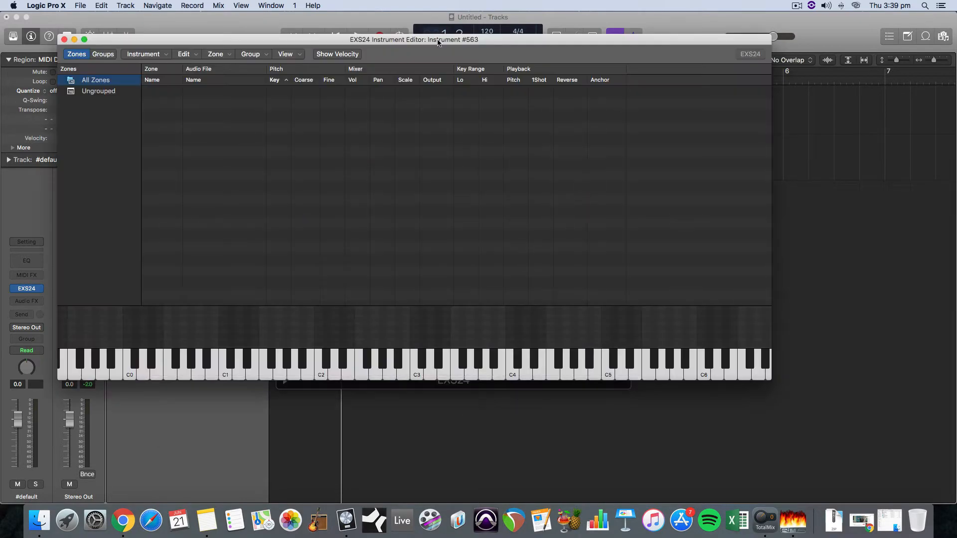
pyautogui.moveTo(437, 43); pyautogui.dragTo(456, 292)
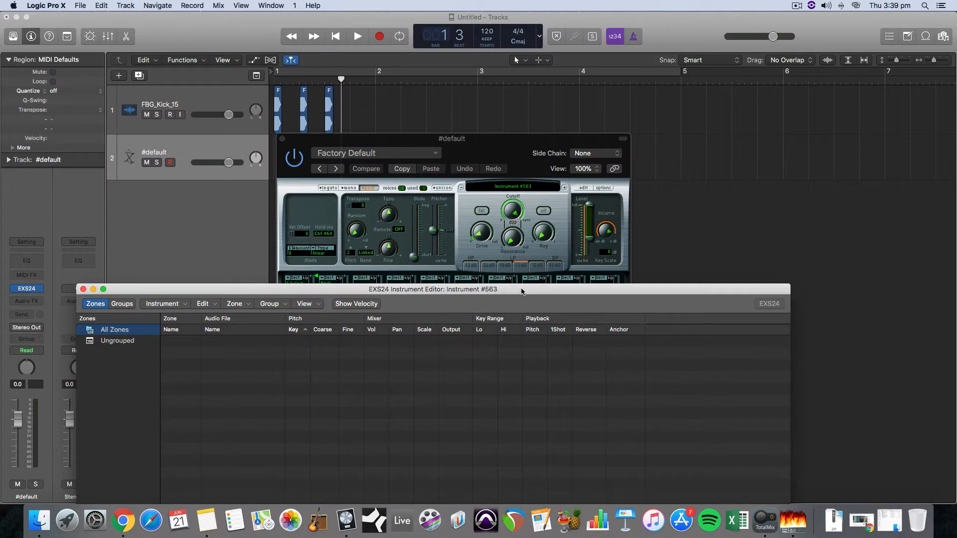
pyautogui.moveTo(522, 292); pyautogui.dragTo(578, 89)
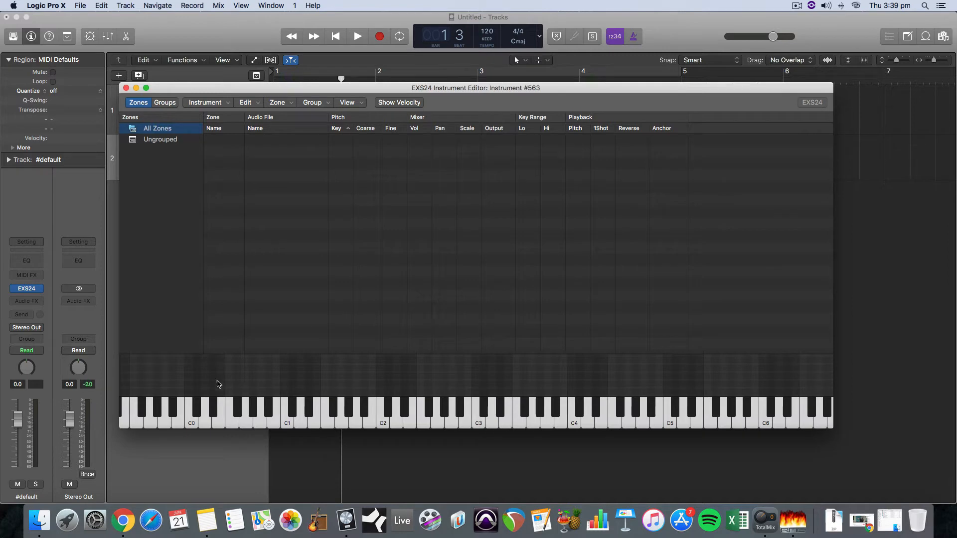
# Create one new empty zone in the sampler instrument and check its range along the keyboard.
pyautogui.hscroll(-5, 581, 392)
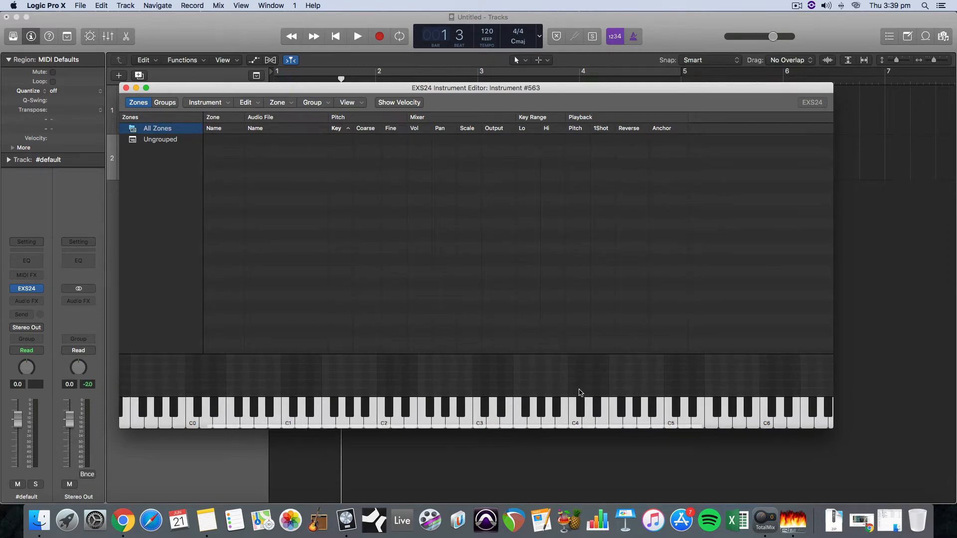
pyautogui.hscroll(12, 581, 392)
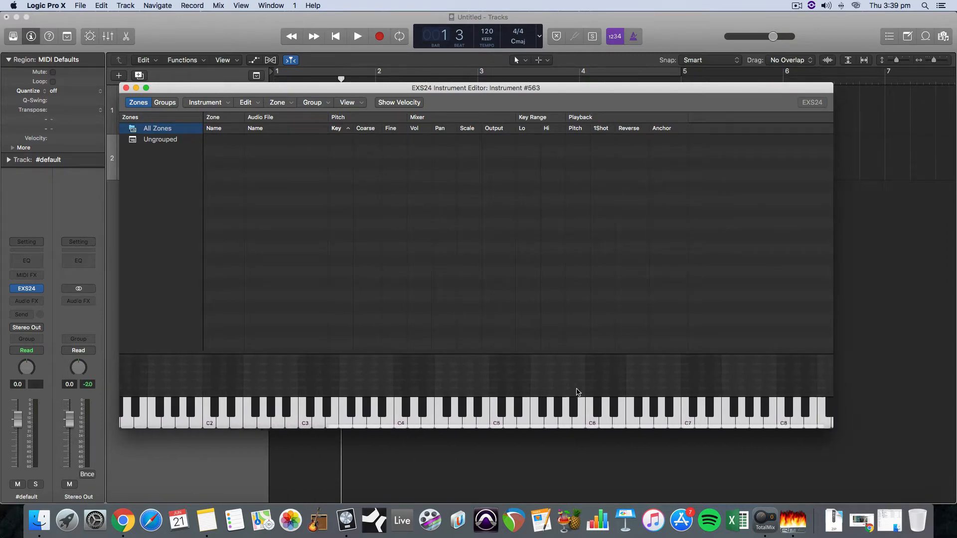
pyautogui.hscroll(-2, 570, 392)
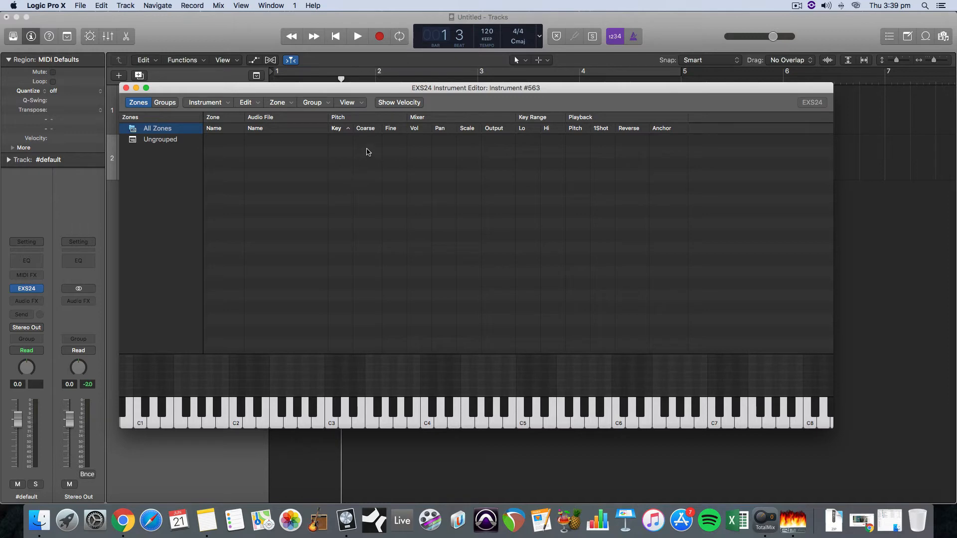
pyautogui.click(283, 104)
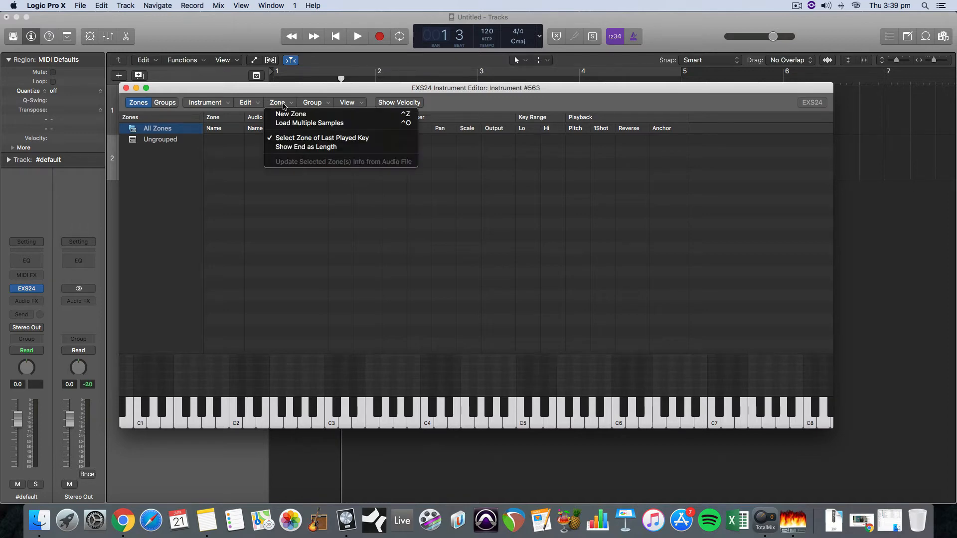
pyautogui.click(285, 114)
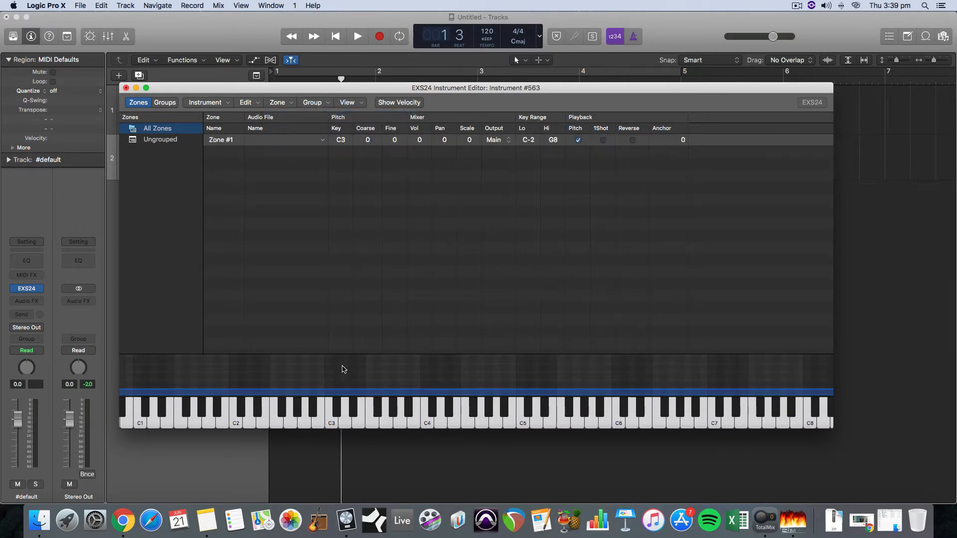
pyautogui.hscroll(10, 352, 361)
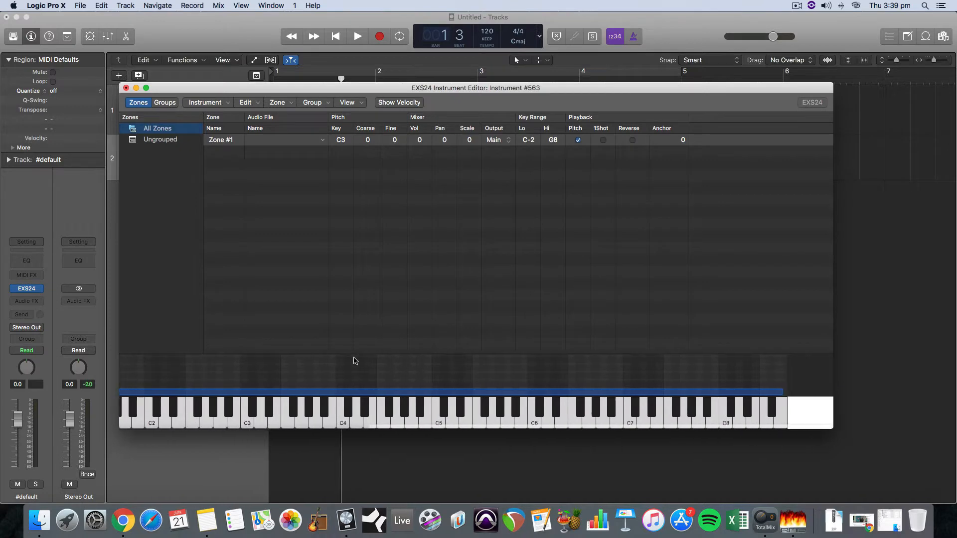
# Set the zone's key range from C0 to B5 and check its extent along the keyboard.
pyautogui.hscroll(-10, 351, 361)
pyautogui.hscroll(10, 335, 367)
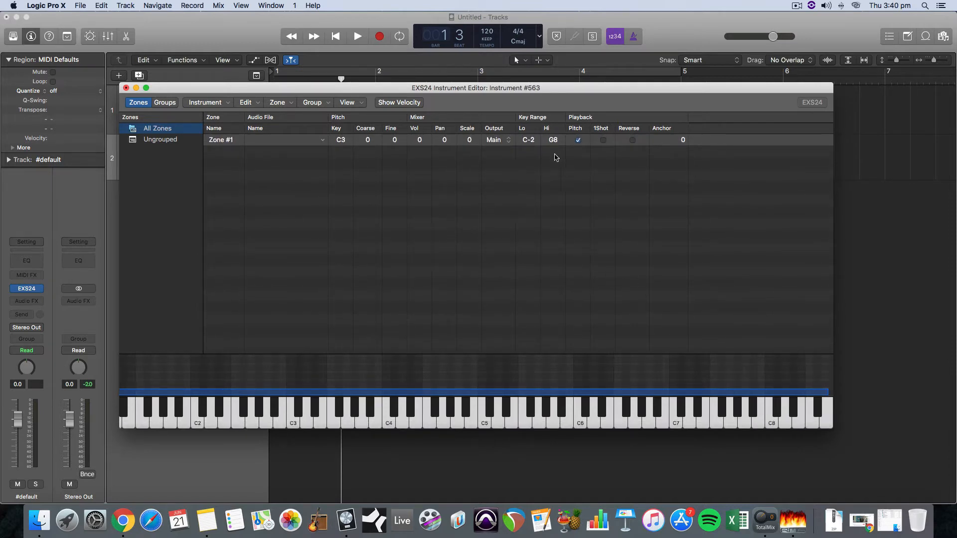
pyautogui.moveTo(528, 143); pyautogui.dragTo(553, 170)
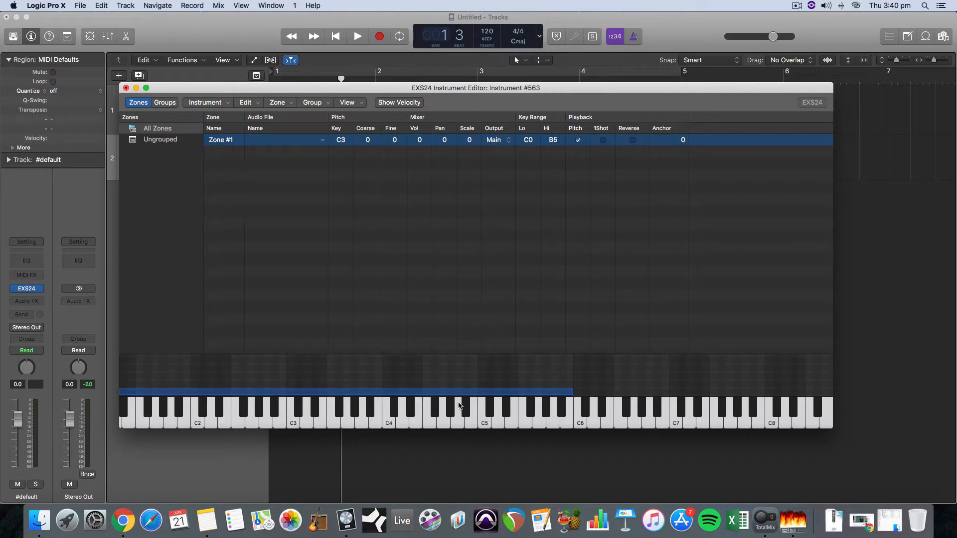
pyautogui.hscroll(-5, 474, 369)
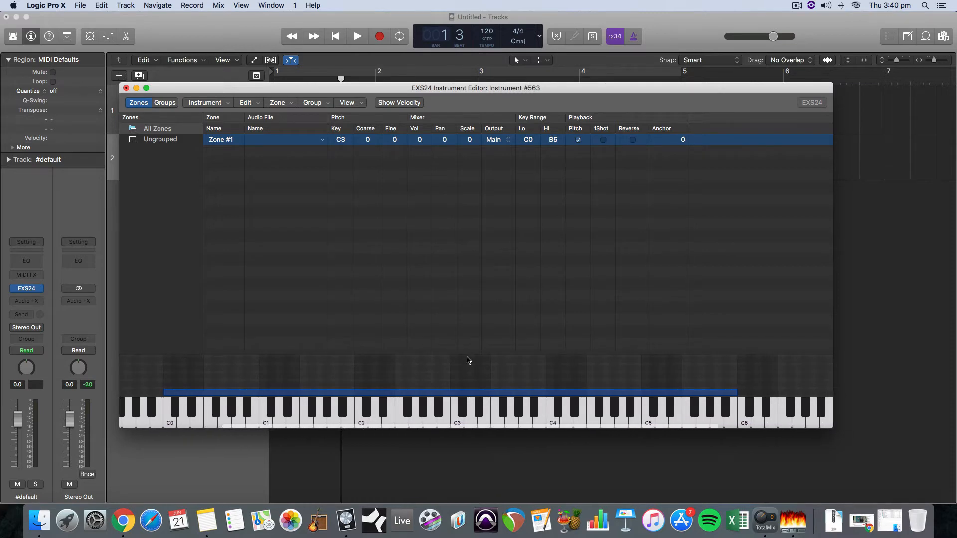
pyautogui.hscroll(-4, 339, 383)
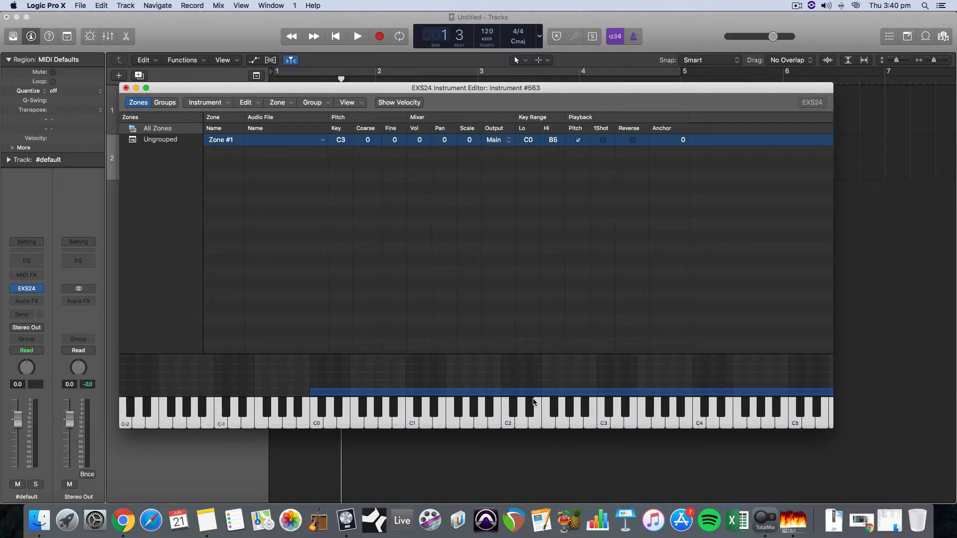
pyautogui.hscroll(10, 544, 411)
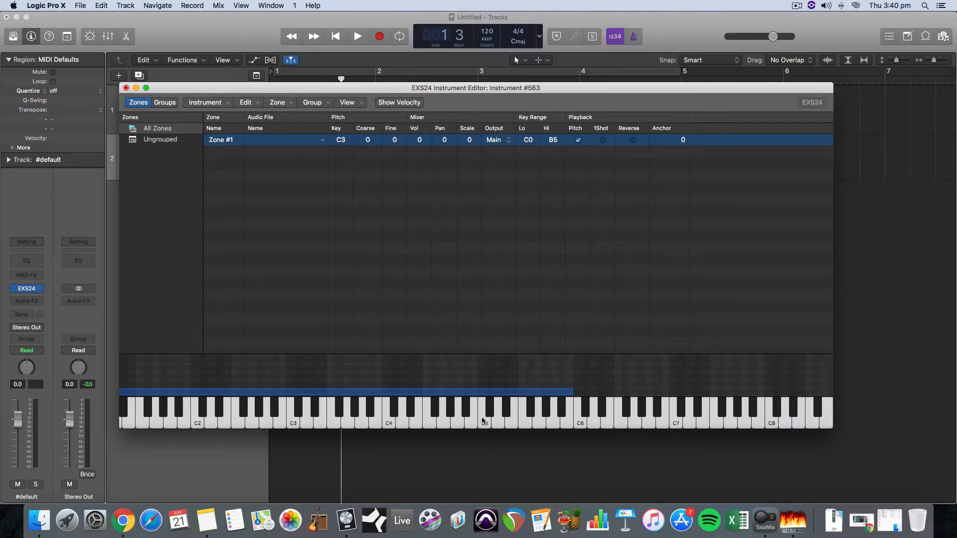
pyautogui.hscroll(-10, 483, 421)
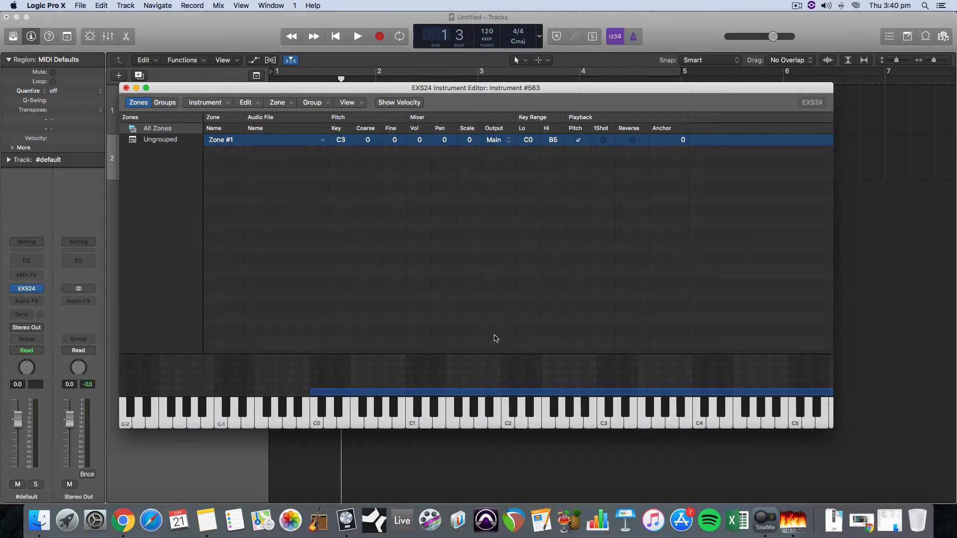
pyautogui.hscroll(5, 556, 382)
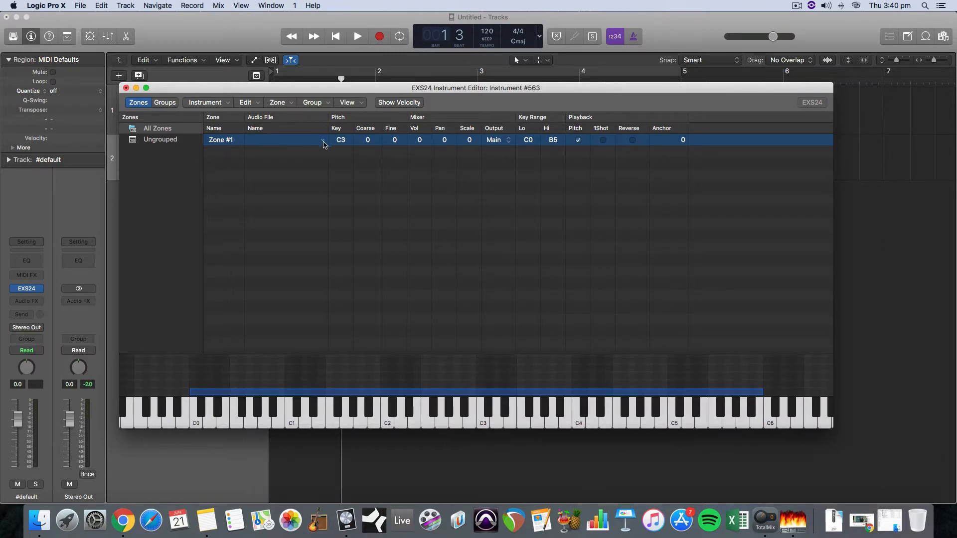
# Load the audio sample FBG_Kick_15.wav from the Desktop into the zone.
pyautogui.click(324, 141)
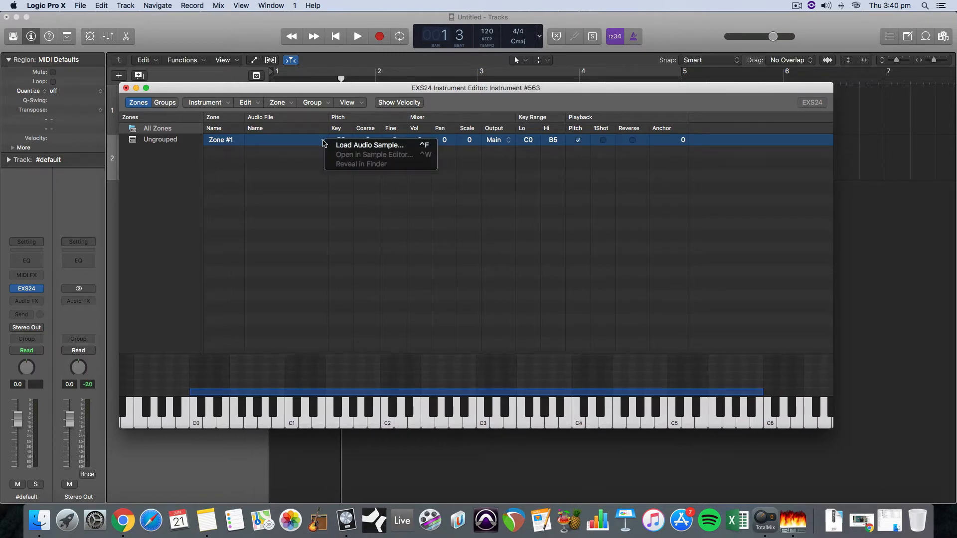
pyautogui.click(356, 146)
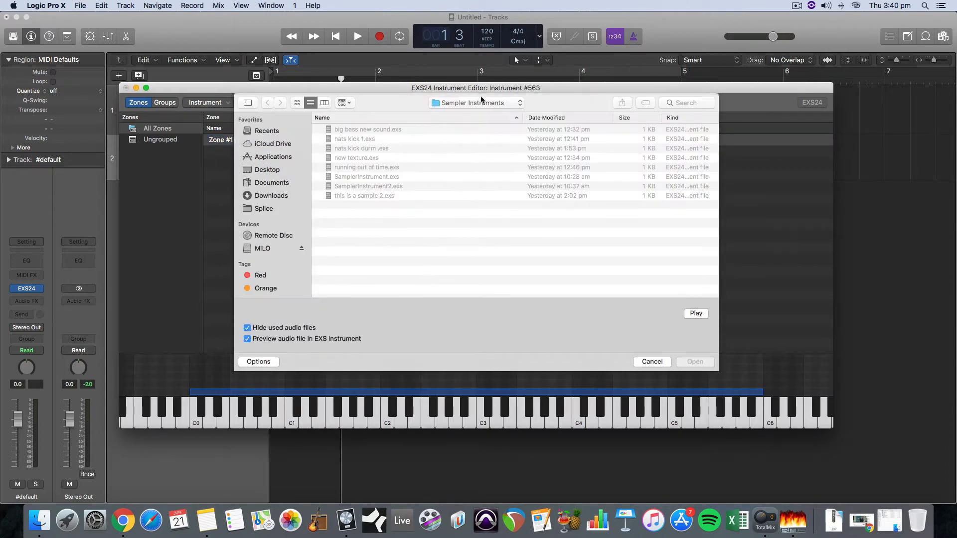
pyautogui.click(277, 169)
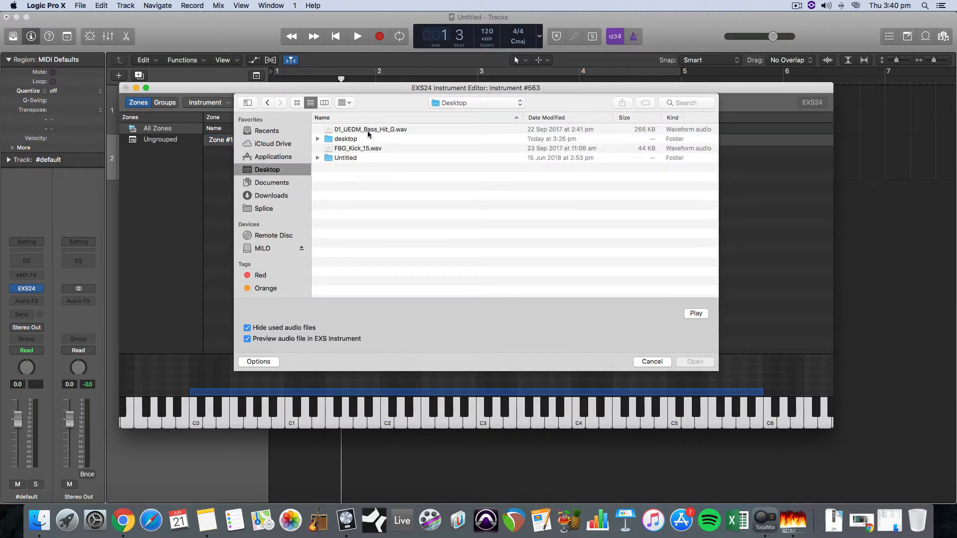
pyautogui.click(368, 131)
pyautogui.click(369, 150)
pyautogui.click(710, 362)
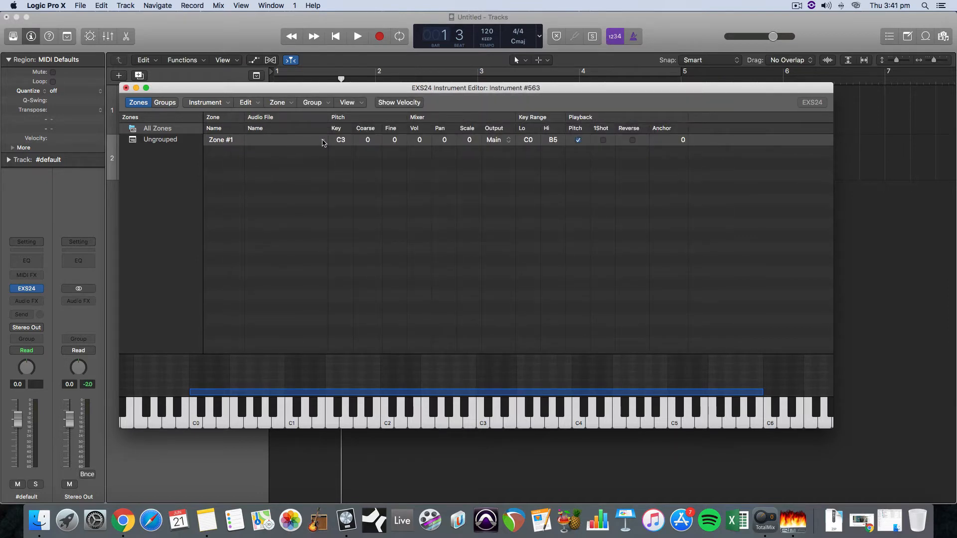
# Preview FBG_Kick_15.wav in the sample loading dialog and cancel without loading anything.
pyautogui.click(323, 141)
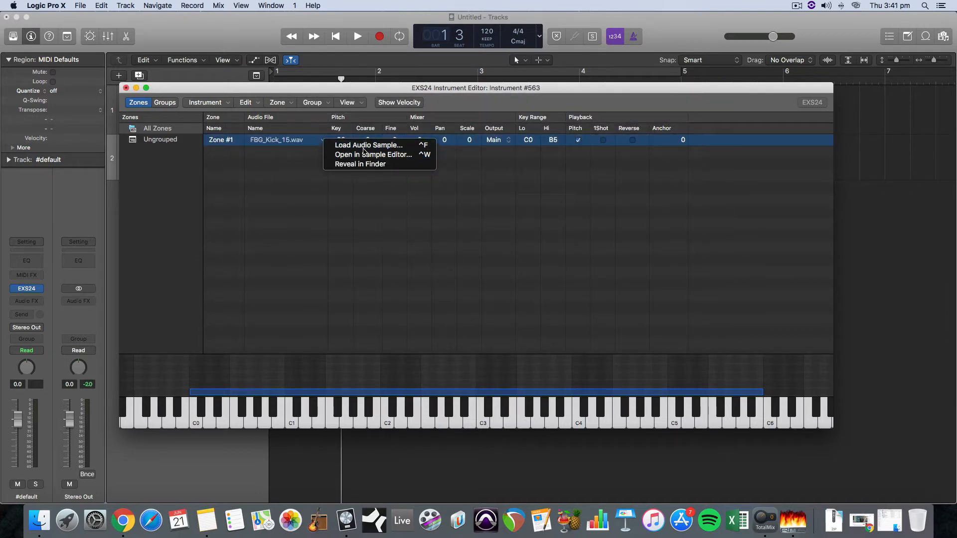
pyautogui.click(508, 226)
pyautogui.click(696, 313)
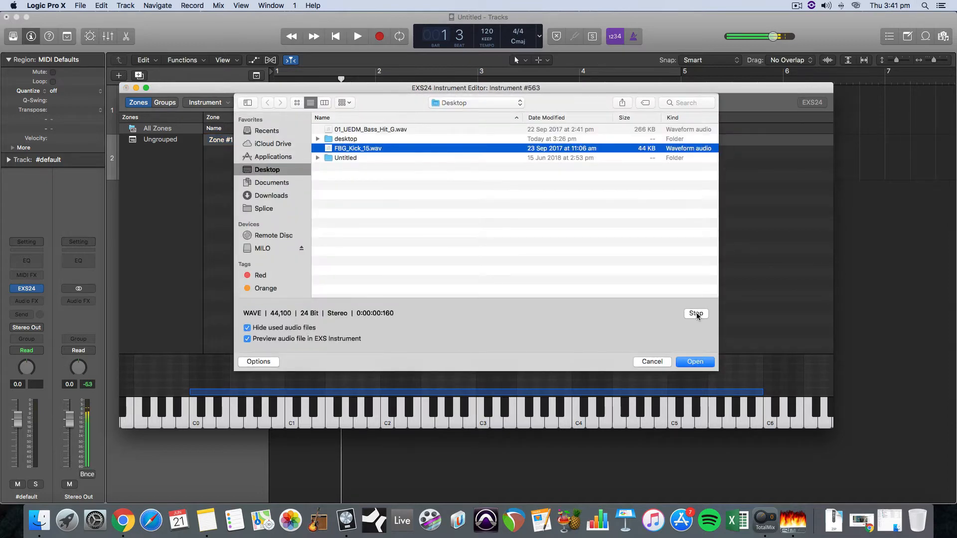
pyautogui.click(658, 363)
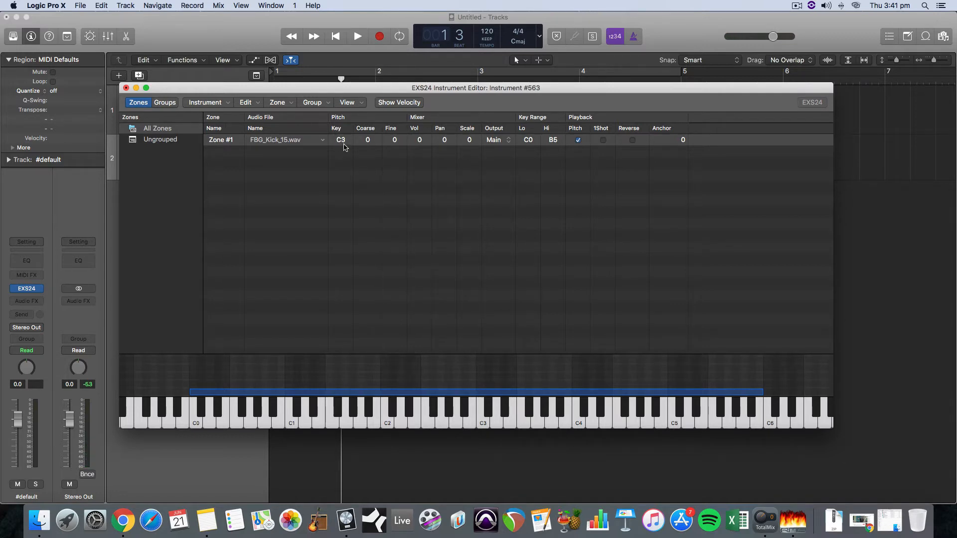
# Audition the kick zone by playing C3 and a nearby higher note on the editor's keyboard.
pyautogui.click(487, 423)
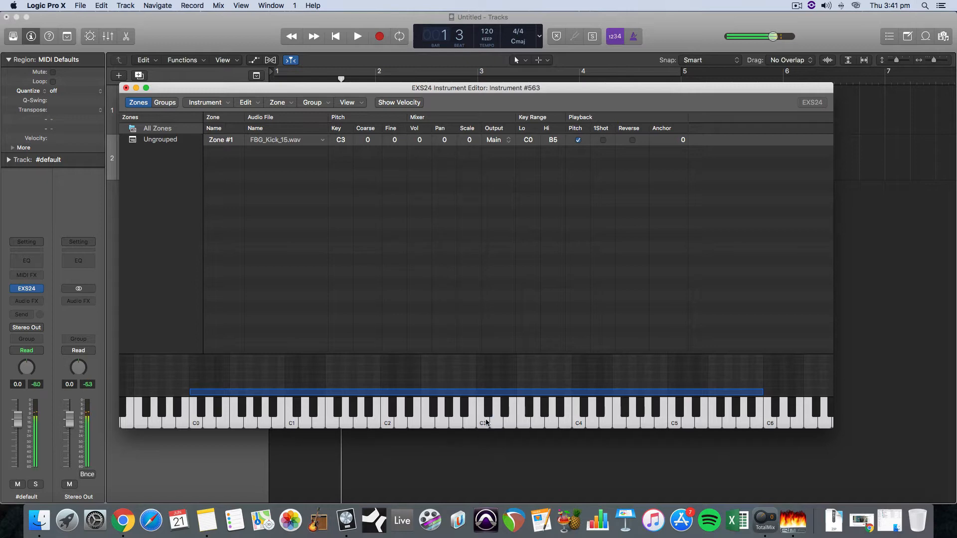
pyautogui.click(486, 423)
pyautogui.click(499, 415)
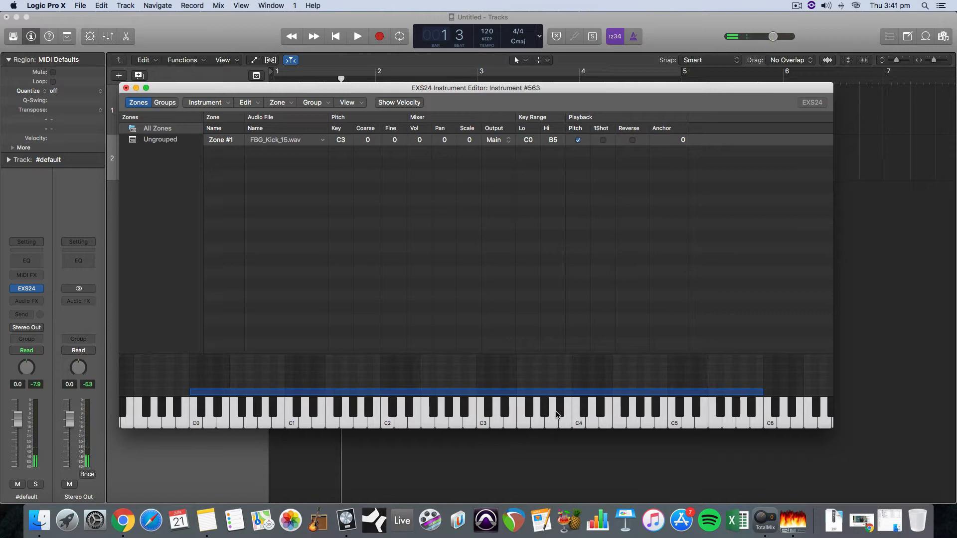
# Bring up Musical Typing beside the zone list and play the kick on several notes in octave C2.
pyautogui.press('super+k')
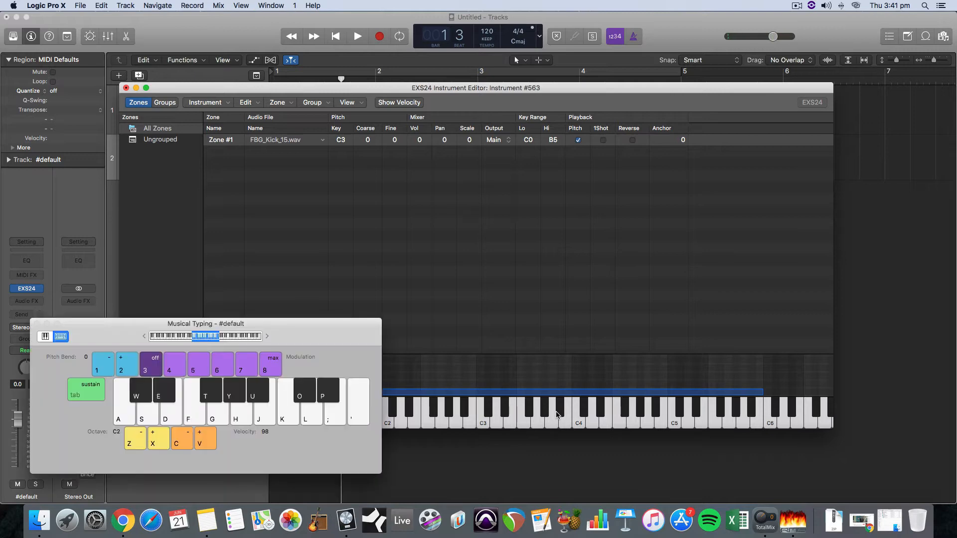
pyautogui.moveTo(332, 341); pyautogui.dragTo(755, 195)
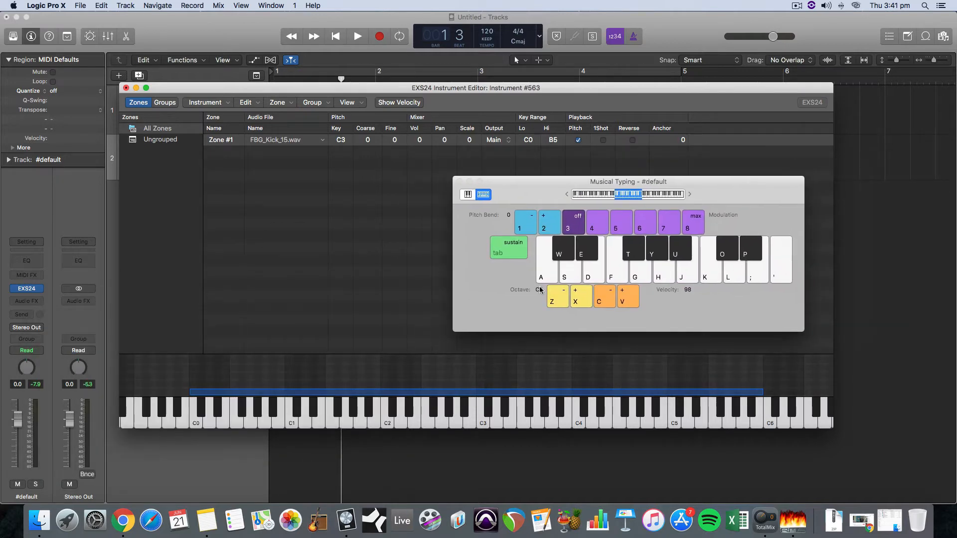
pyautogui.press('a')
pyautogui.press('a')
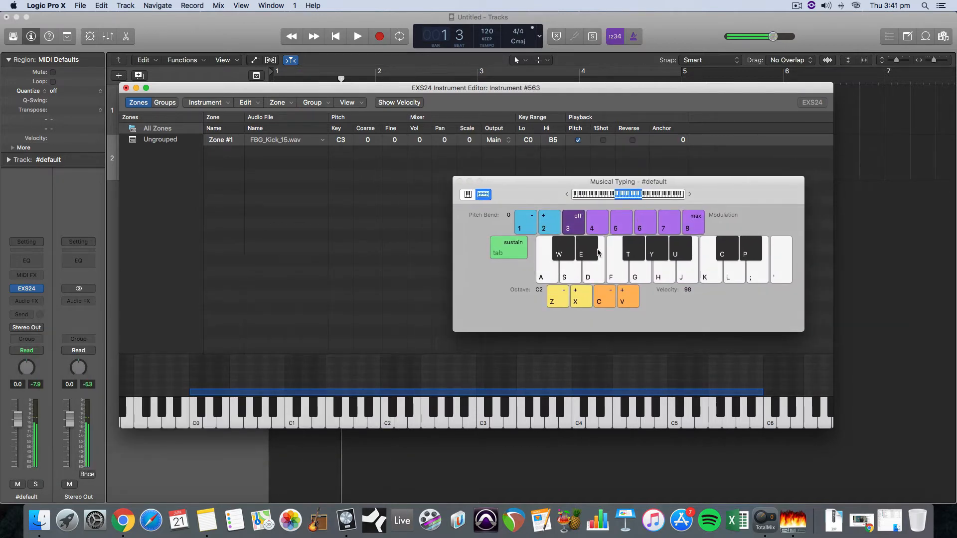
pyautogui.press('s')
pyautogui.press('g')
pyautogui.press('g')
pyautogui.press('g')
pyautogui.press('a')
pyautogui.press('a')
pyautogui.press('a')
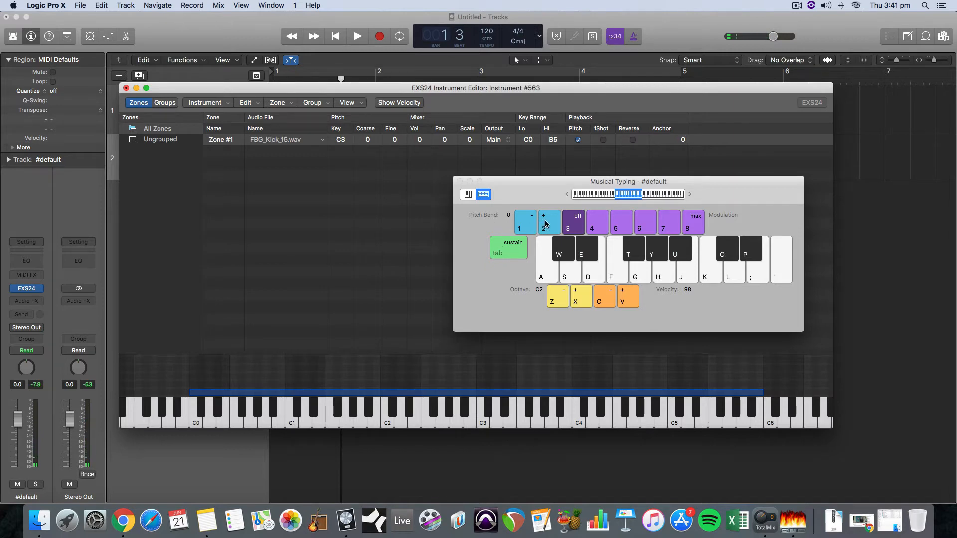
# Raise the Musical Typing octave to C3 and play the kick at several different pitches.
pyautogui.click(582, 298)
pyautogui.press('a')
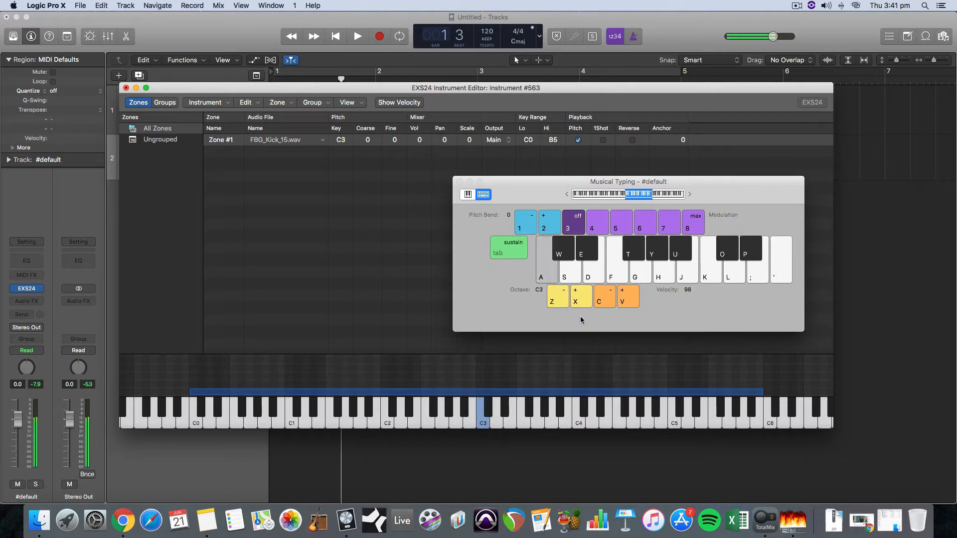
pyautogui.click(558, 299)
pyautogui.click(580, 298)
pyautogui.press('a')
pyautogui.press('a')
pyautogui.press('f')
pyautogui.press('g')
pyautogui.press('h')
pyautogui.press('a')
pyautogui.press('g')
pyautogui.press('h')
pyautogui.press('a')
pyautogui.press('j')
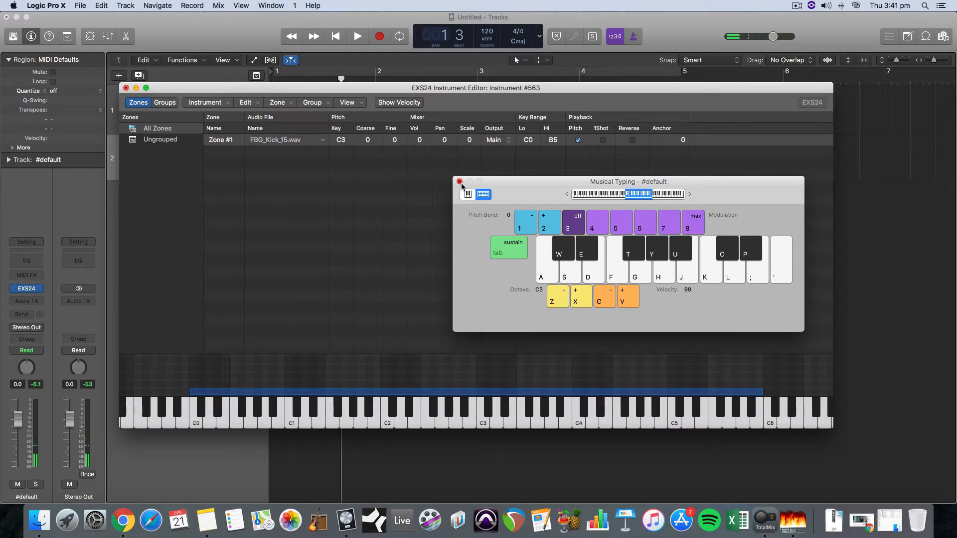
# Close the Instrument Editor and save the sampler instrument as "my dance kick" in the Sampler Instruments folder.
pyautogui.click(126, 89)
pyautogui.click(558, 143)
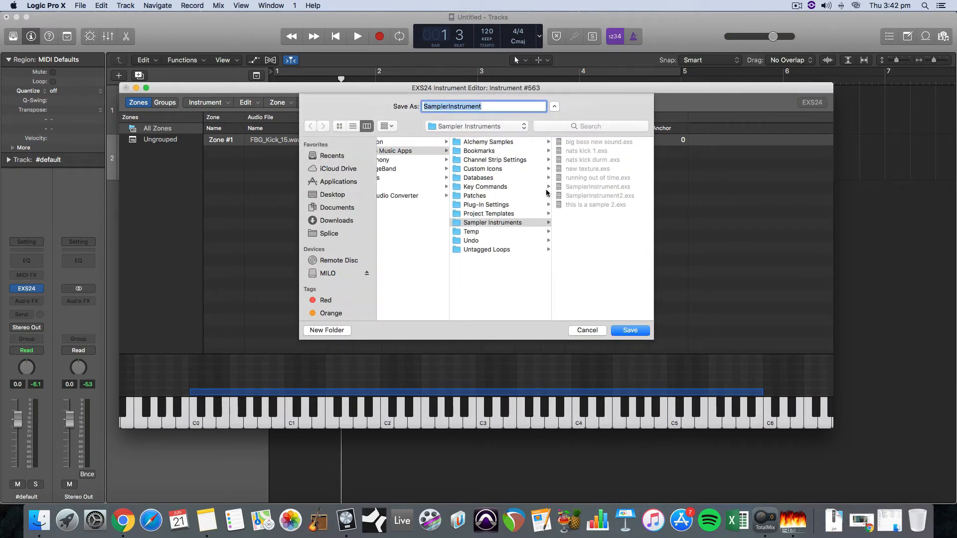
pyautogui.write('my dance kick')
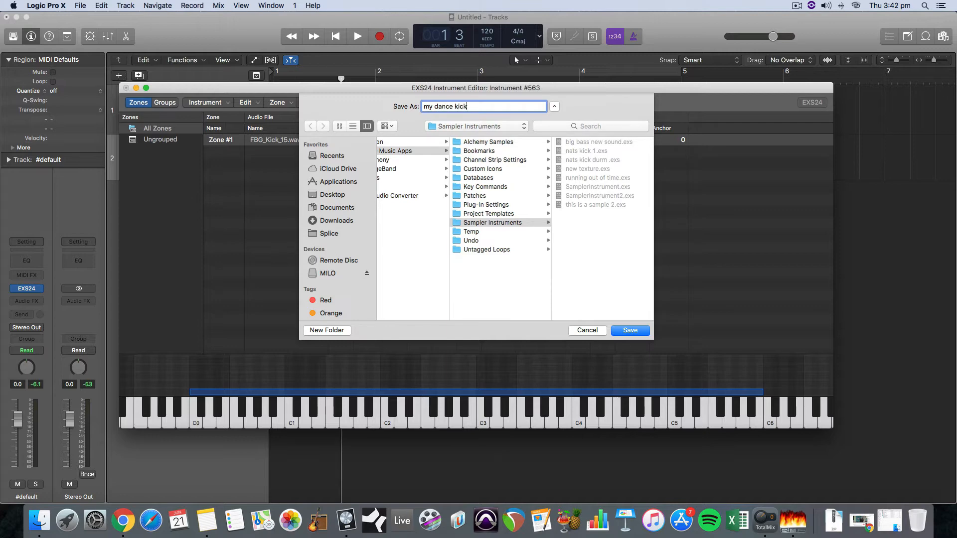
pyautogui.press('Return')
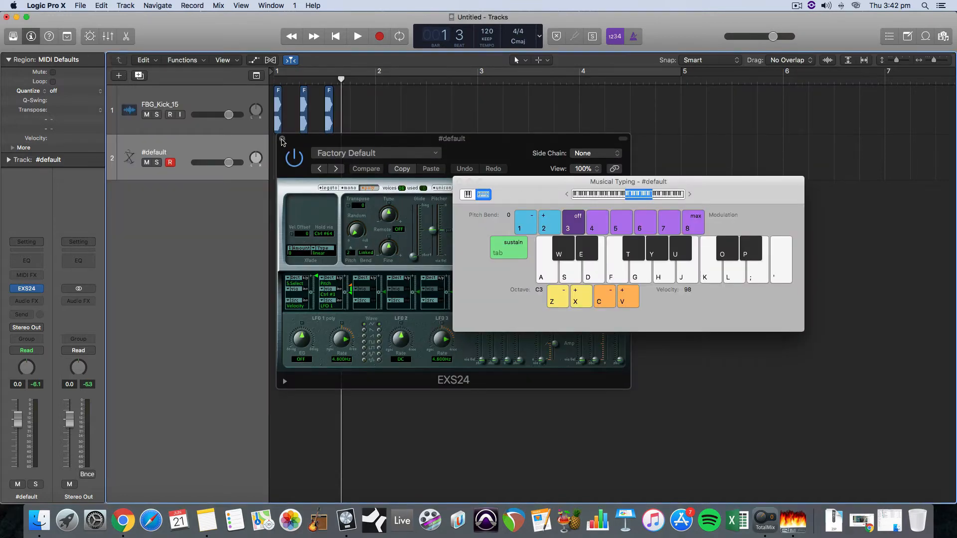
# View the EXS24's list of available instruments and close the Musical Typing and sampler windows.
pyautogui.click(460, 182)
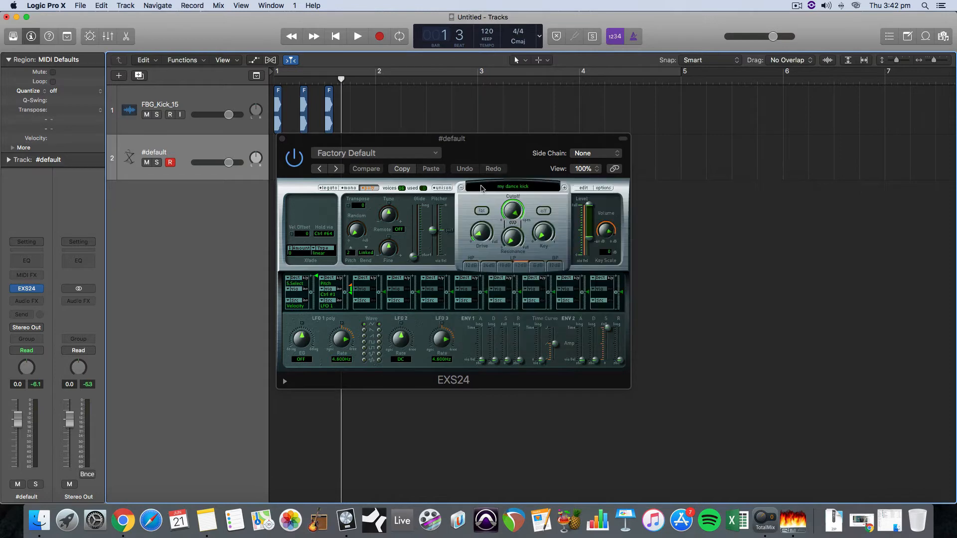
pyautogui.click(513, 188)
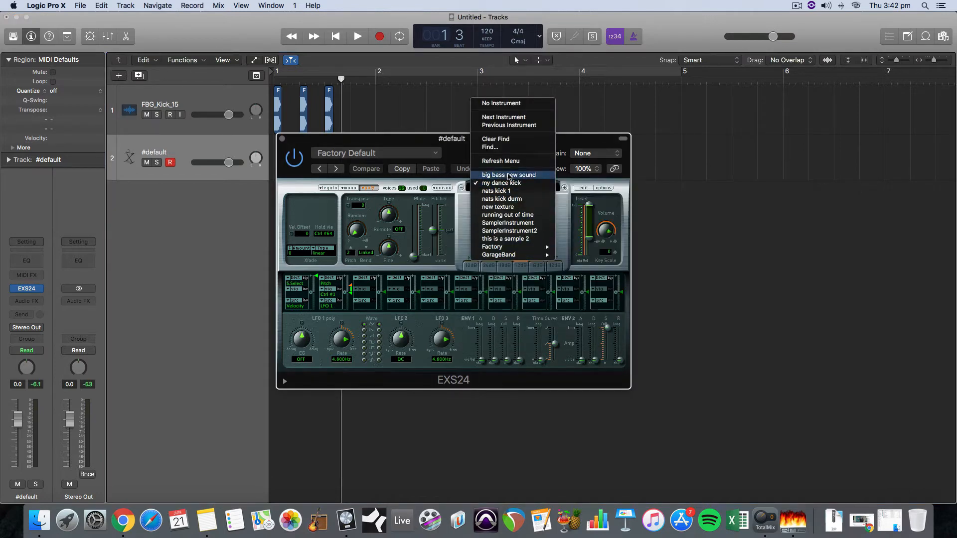
pyautogui.click(411, 138)
pyautogui.click(282, 139)
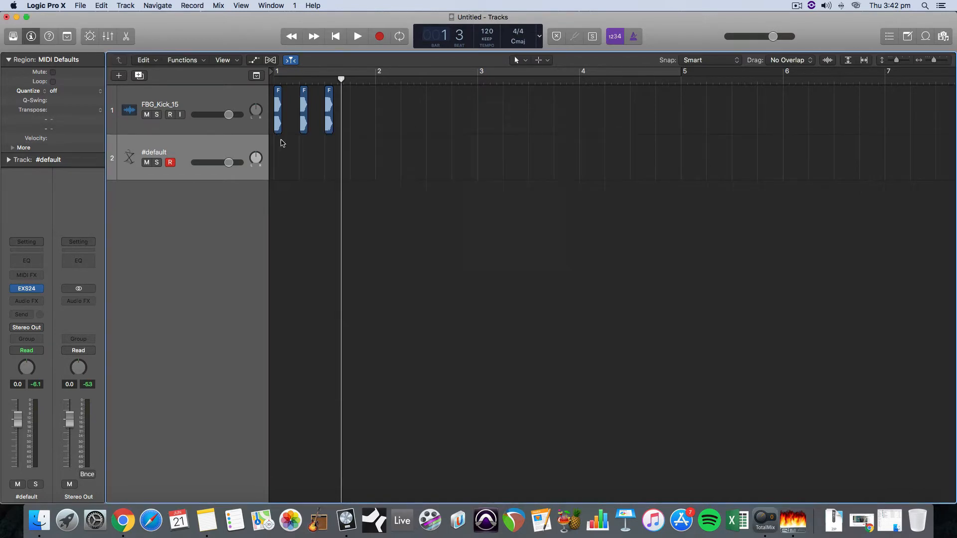
# Delete the three kick regions from the FBG_Kick_15 audio track.
pyautogui.moveTo(348, 106); pyautogui.dragTo(279, 112)
pyautogui.press('Delete')
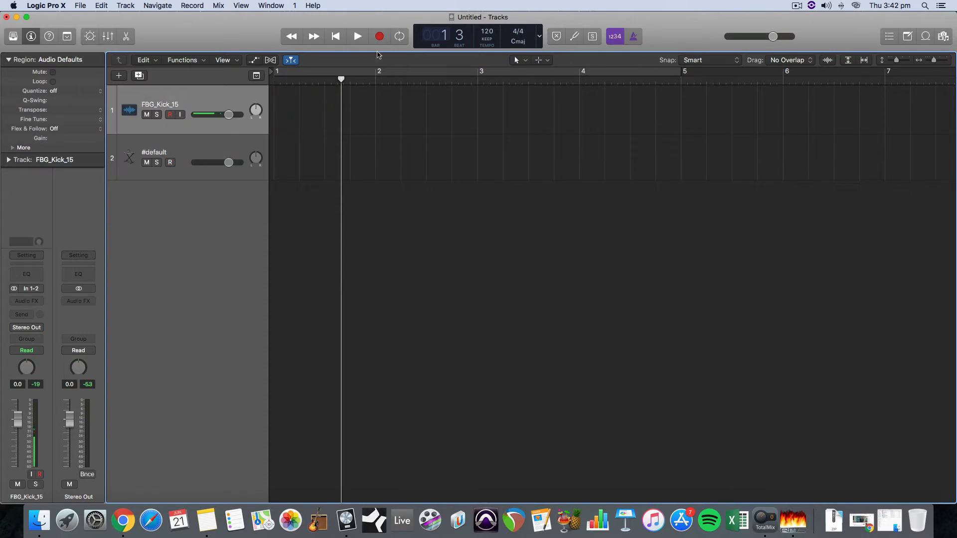
# Set the project tempo to 104 and return the playhead to the start of bar 1.
pyautogui.moveTo(487, 33); pyautogui.dragTo(486, 38)
pyautogui.moveTo(341, 79); pyautogui.dragTo(273, 81)
pyautogui.press('a')
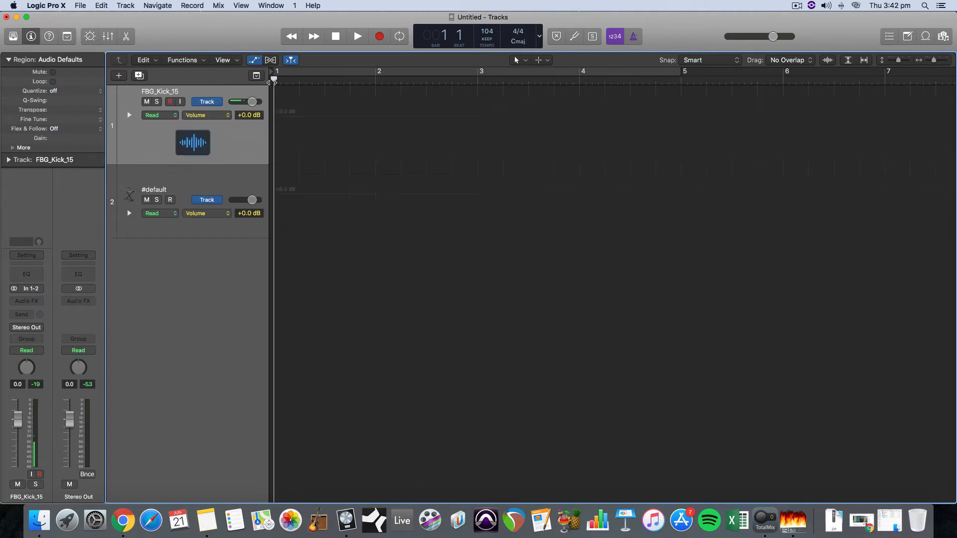
pyautogui.press('x')
pyautogui.press('x')
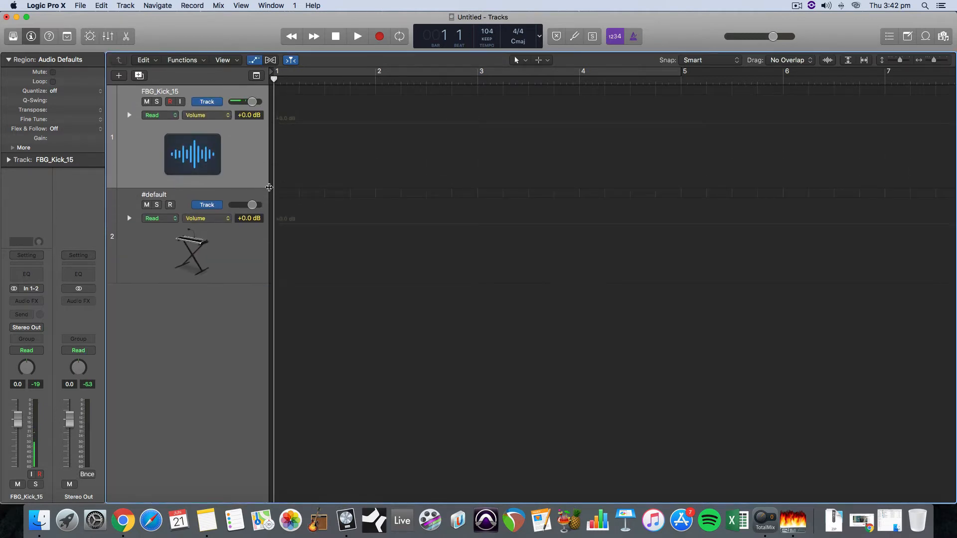
pyautogui.click(253, 60)
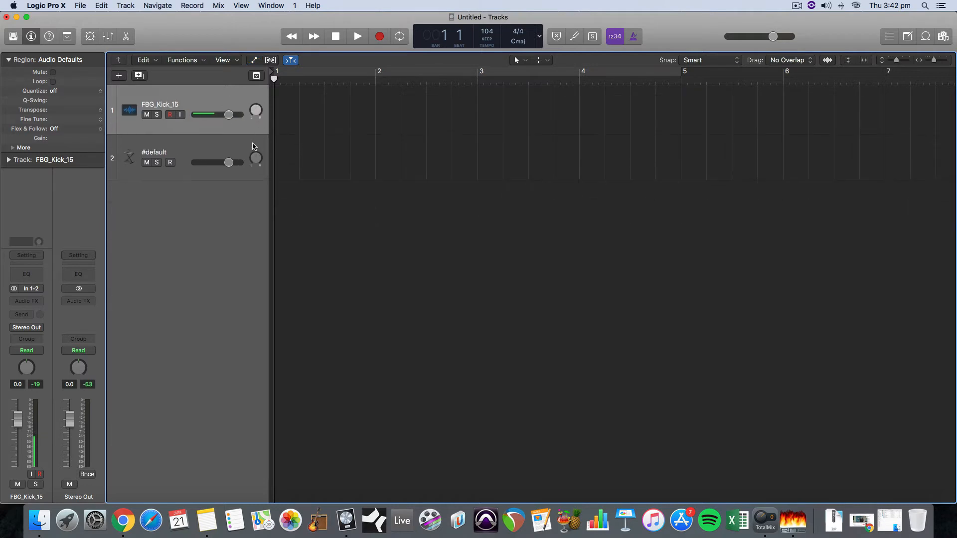
# Open Musical Typing again and try to play the note C3 in the arrangement.
pyautogui.press('cmd+k')
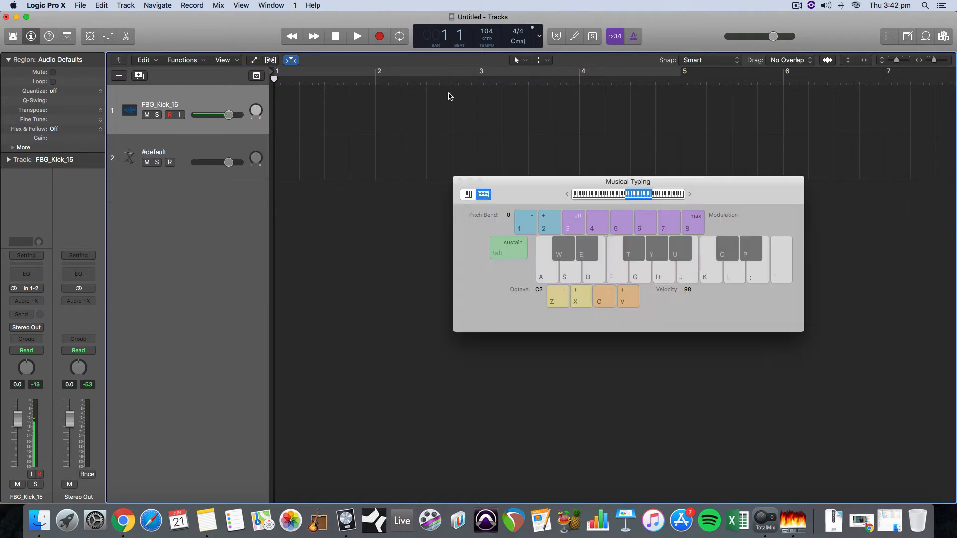
pyautogui.moveTo(522, 189); pyautogui.dragTo(512, 191)
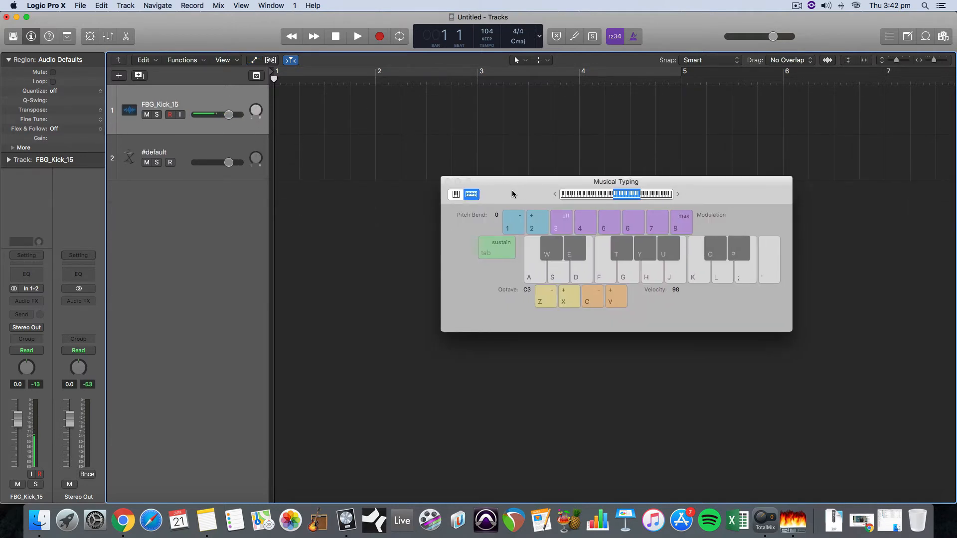
pyautogui.press('a')
pyautogui.click(254, 60)
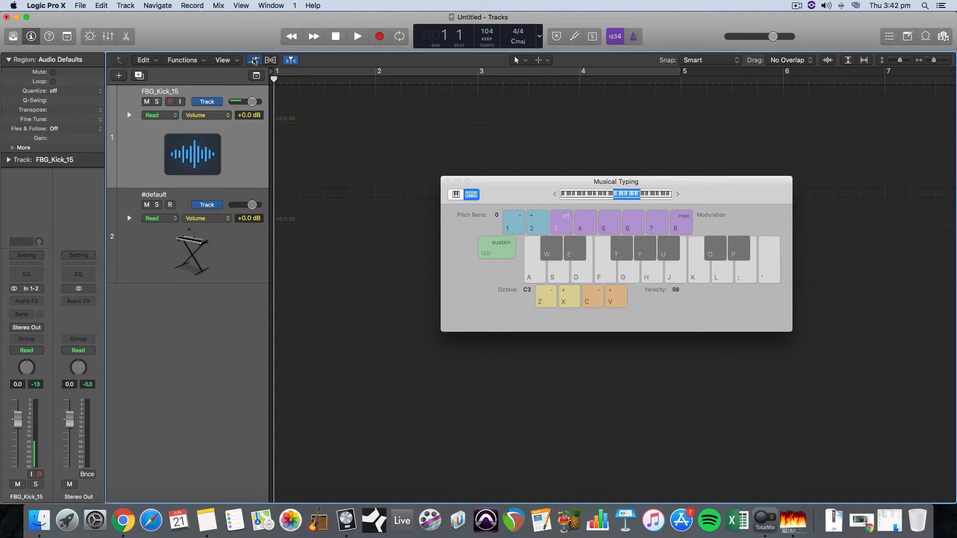
# Select the #default instrument track as the Musical Typing target and play the note C3.
pyautogui.moveTo(563, 196); pyautogui.dragTo(544, 199)
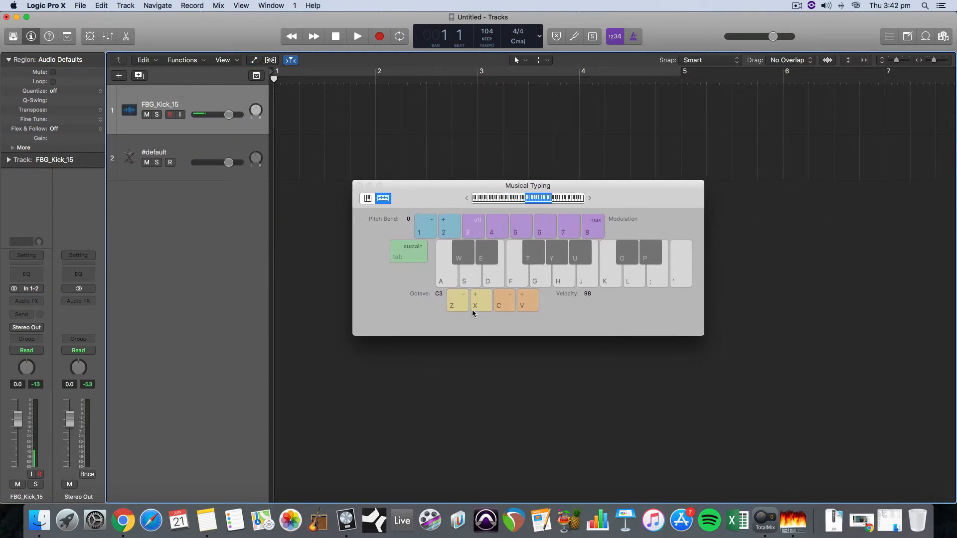
pyautogui.click(369, 199)
pyautogui.click(383, 199)
pyautogui.click(169, 115)
pyautogui.click(208, 150)
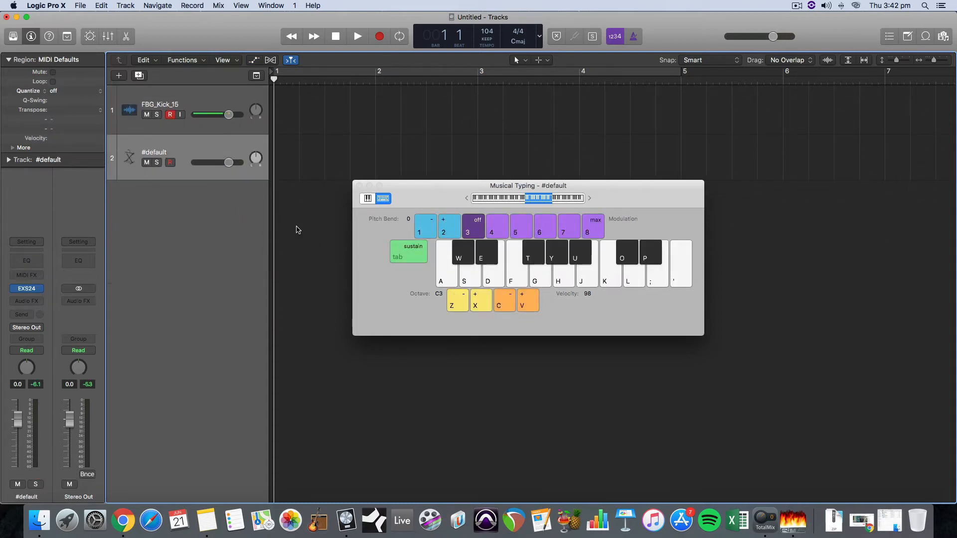
pyautogui.click(449, 276)
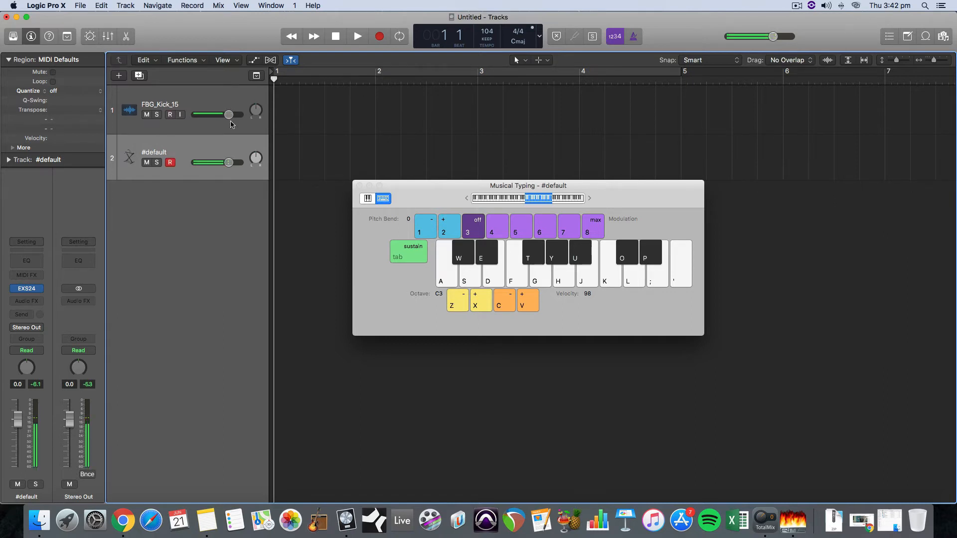
# Record a two-bar pattern on the #default track from bar 2: four C3 notes, a G3–A3–B3 run, and three C4 notes.
pyautogui.click(379, 36)
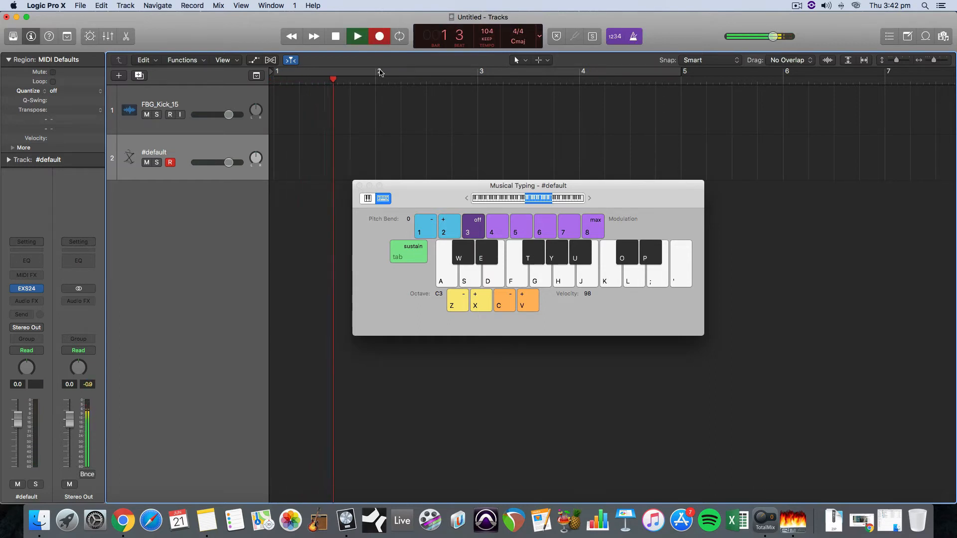
pyautogui.press('a')
pyautogui.press('a')
pyautogui.press('a')
pyautogui.press('a')
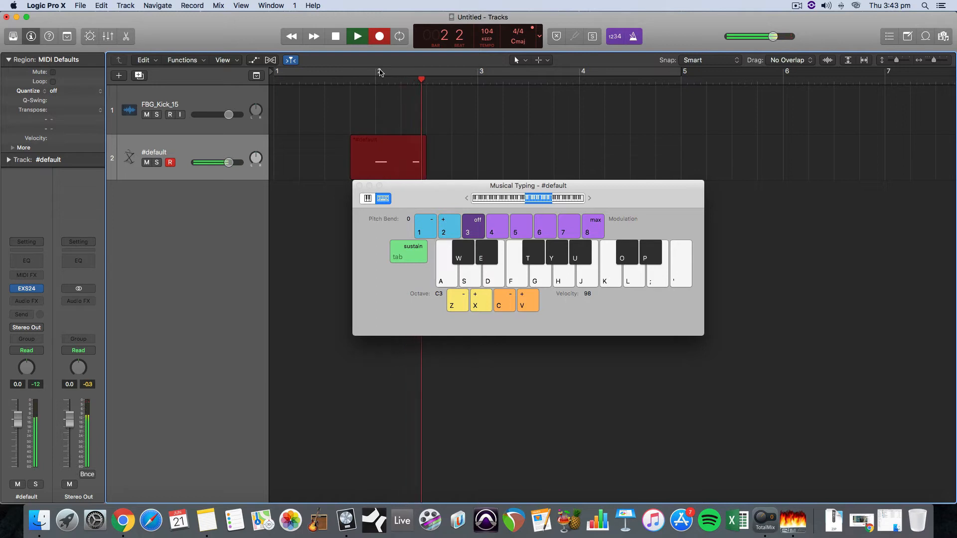
pyautogui.press('g')
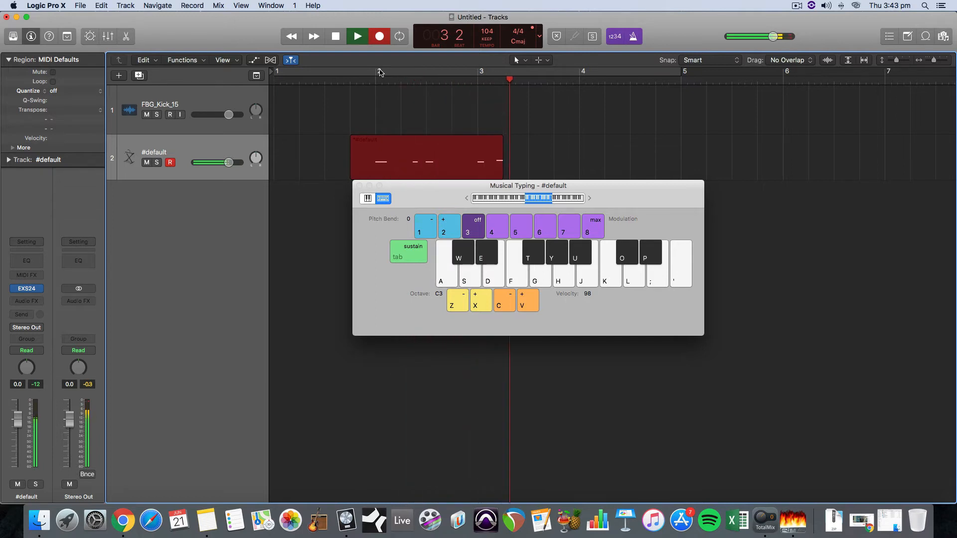
pyautogui.press('h')
pyautogui.press('j')
pyautogui.press('j')
pyautogui.press('j')
pyautogui.press('space')
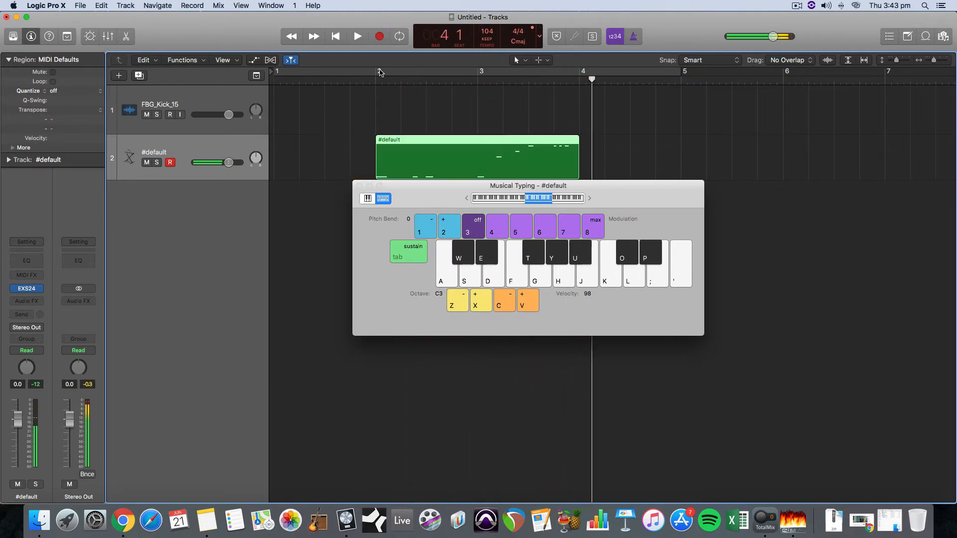
# Close Musical Typing, open the recorded region in the Piano Roll, and quantize all its notes to 1/16 Note.
pyautogui.click(360, 185)
pyautogui.doubleClick(468, 144)
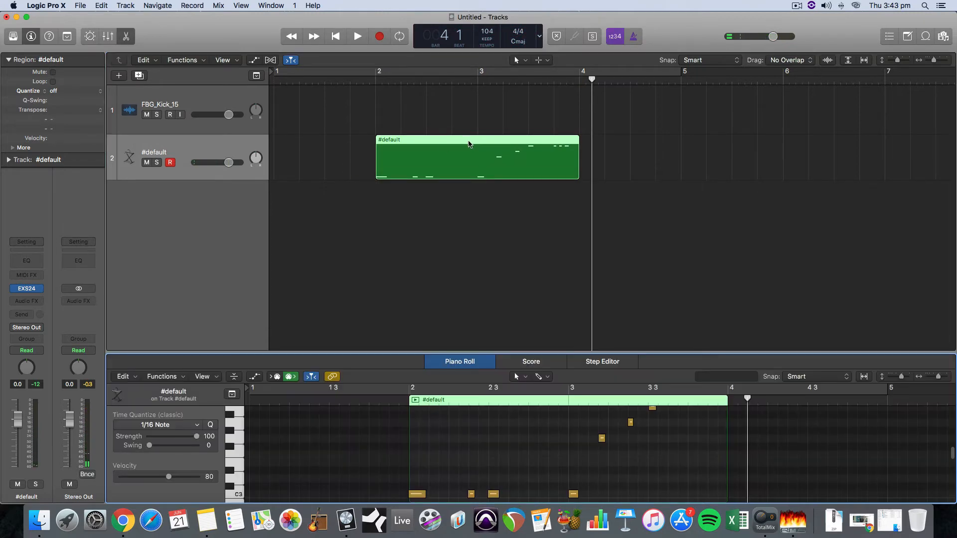
pyautogui.moveTo(563, 353); pyautogui.dragTo(563, 143)
pyautogui.scroll(4, 577, 289)
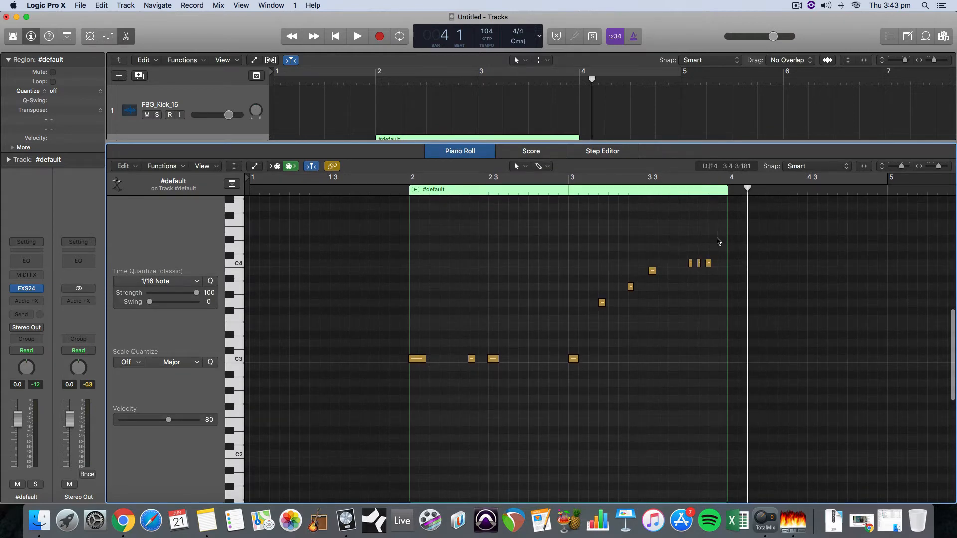
pyautogui.moveTo(718, 238); pyautogui.dragTo(422, 412)
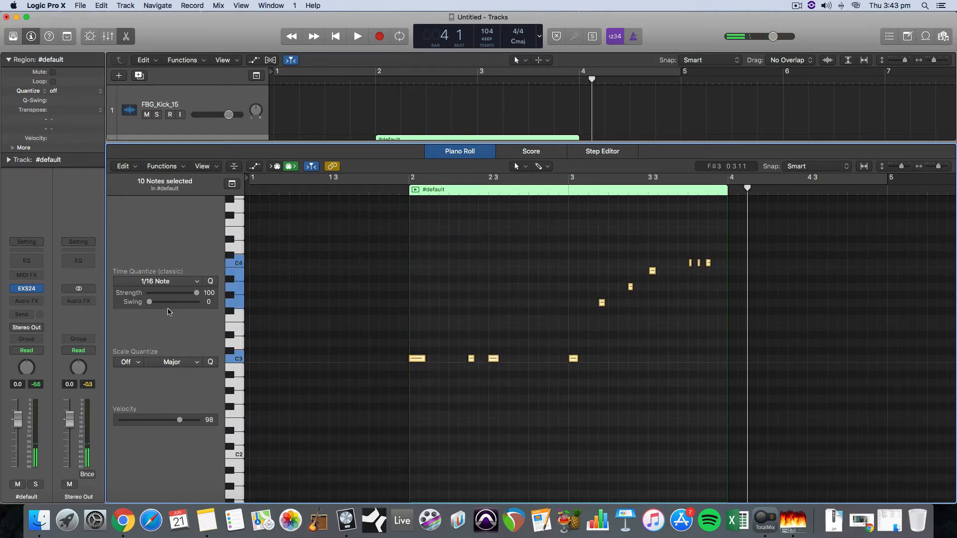
pyautogui.click(210, 282)
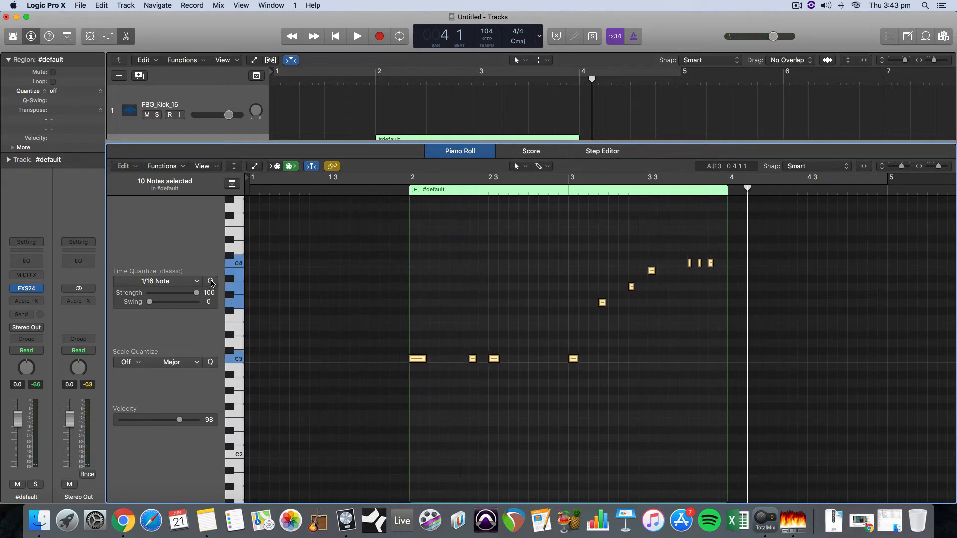
pyautogui.click(424, 331)
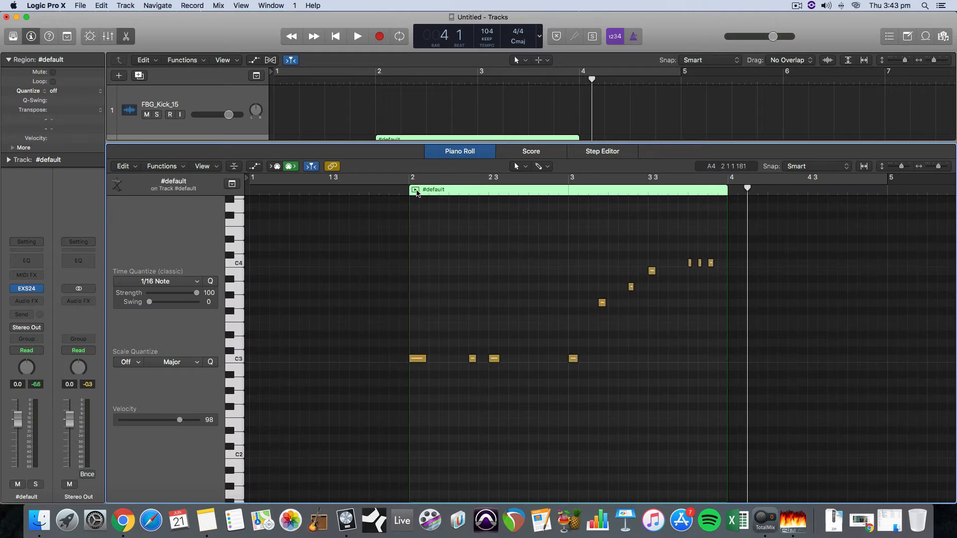
# Play back the quantized region, raise the project tempo to 130, and listen to it again.
pyautogui.moveTo(450, 196)
pyautogui.mouseDown()
pyautogui.moveTo(424, 196)
pyautogui.moveTo(452, 194)
pyautogui.mouseUp()
pyautogui.press('space')
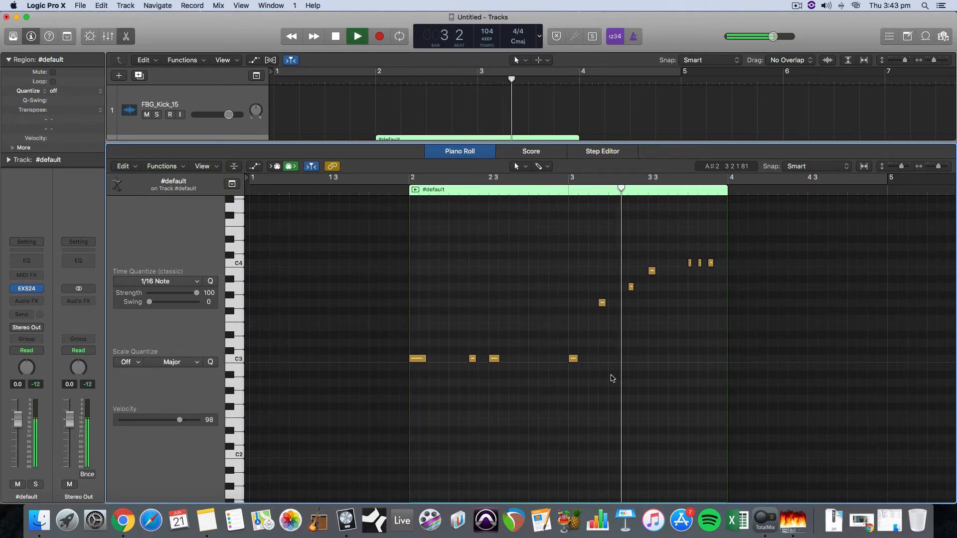
pyautogui.press('space')
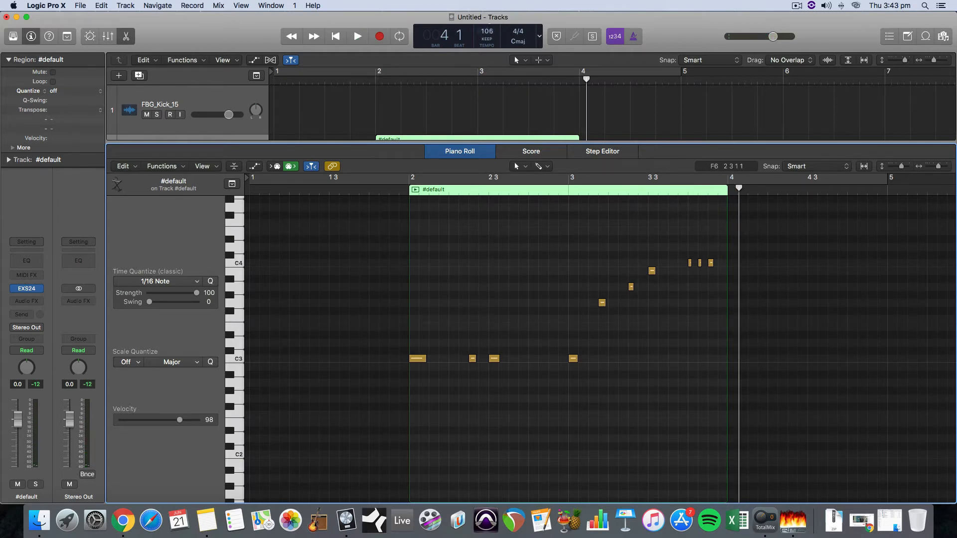
pyautogui.press('space')
pyautogui.click(395, 180)
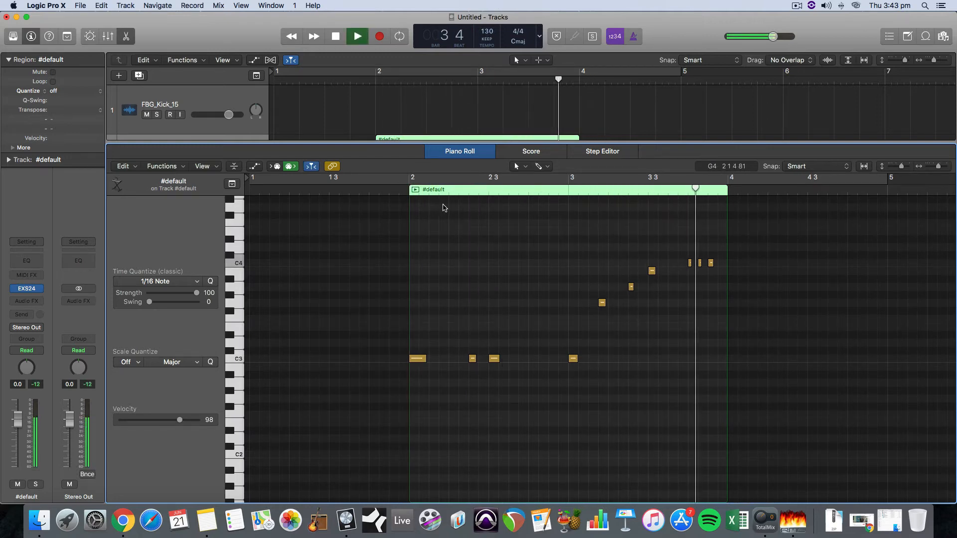
pyautogui.press('space')
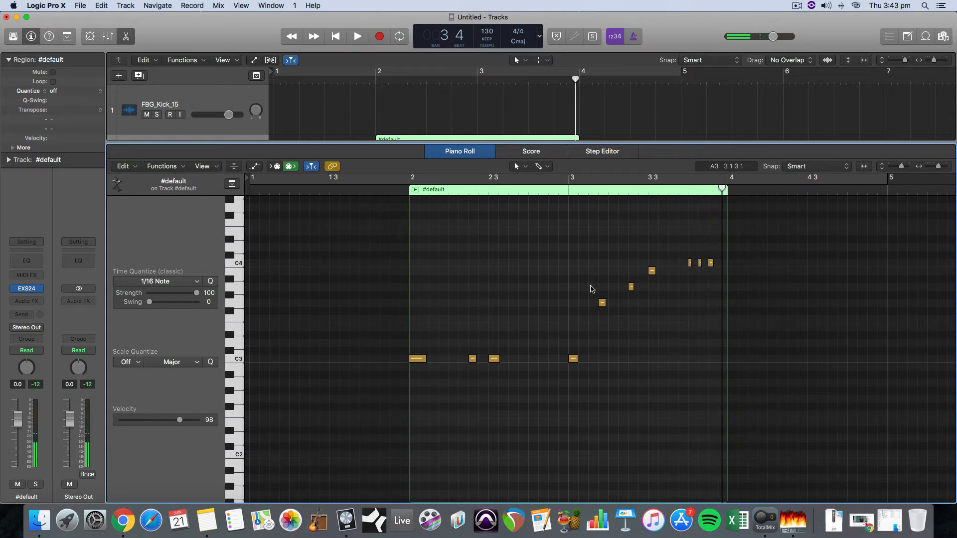
# Select the region's first C3 note, shrink the Piano Roll, and place the playhead at bar 2.
pyautogui.click(418, 358)
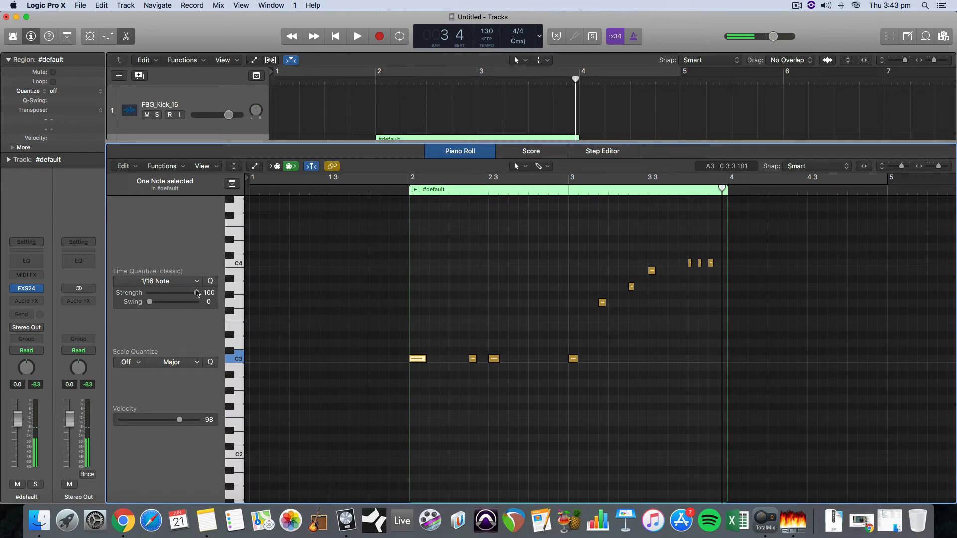
pyautogui.moveTo(409, 143); pyautogui.dragTo(409, 350)
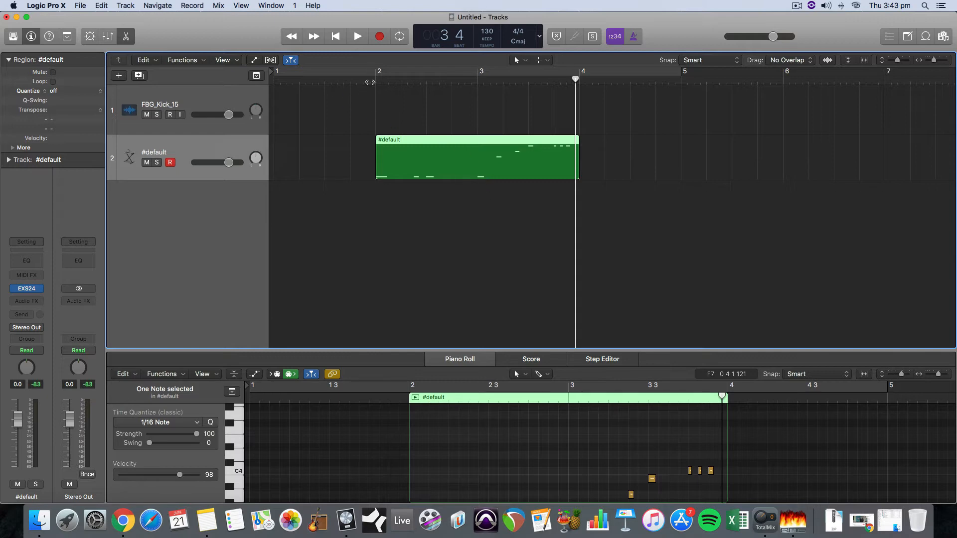
pyautogui.click(370, 82)
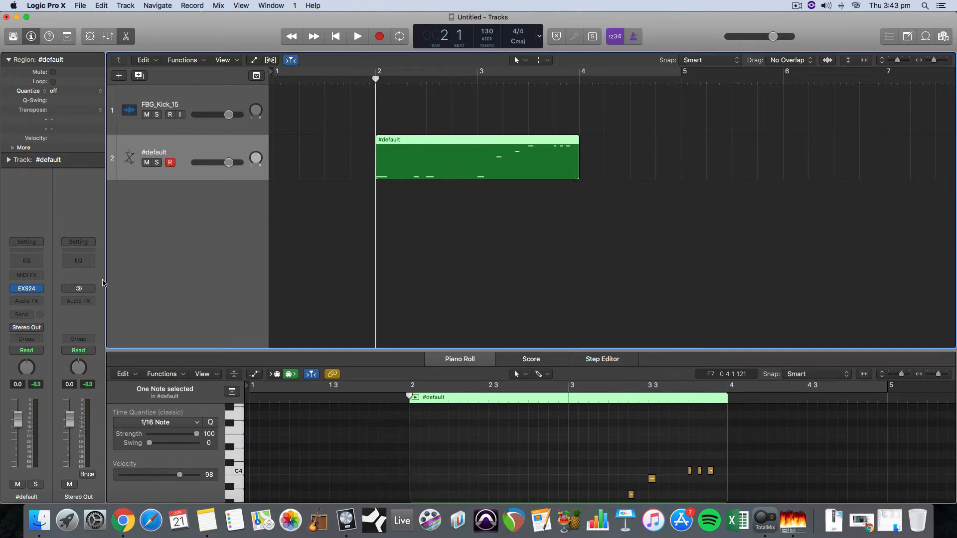
# View the audio effect and send bus options on the #default channel strip.
pyautogui.click(26, 301)
pyautogui.click(22, 314)
pyautogui.moveTo(29, 360)
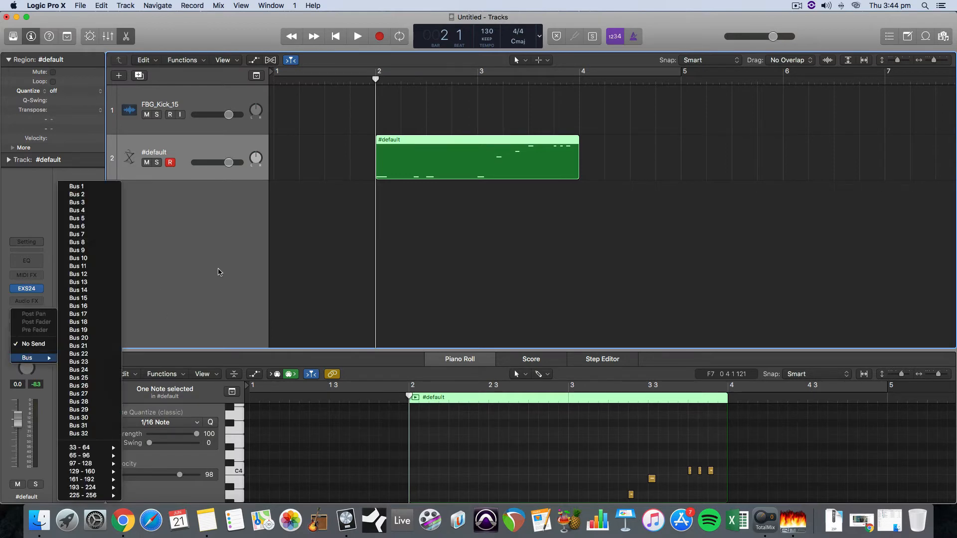
pyautogui.click(219, 272)
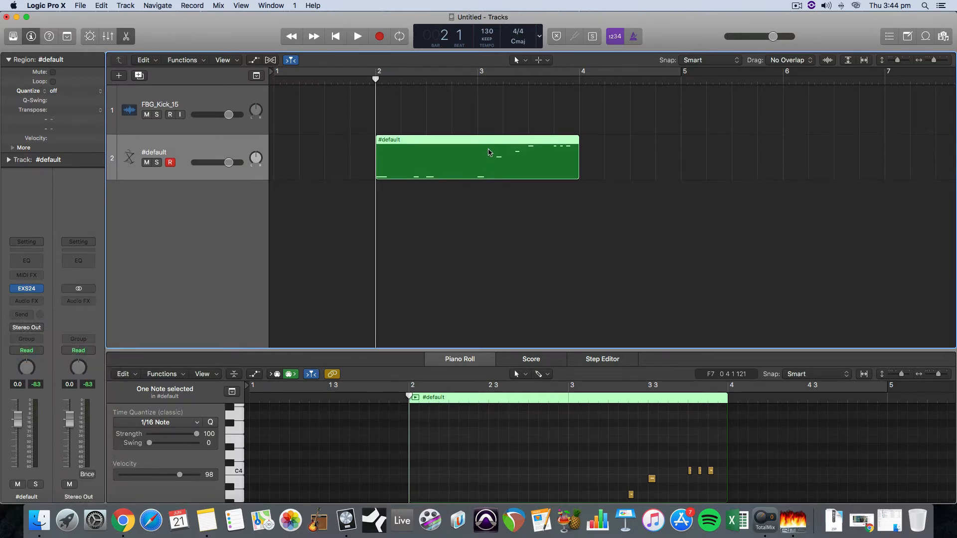
# Move the #default region so that it starts at bar 1.
pyautogui.hscroll(5, 502, 154)
pyautogui.hscroll(-5, 502, 153)
pyautogui.moveTo(447, 147); pyautogui.dragTo(345, 147)
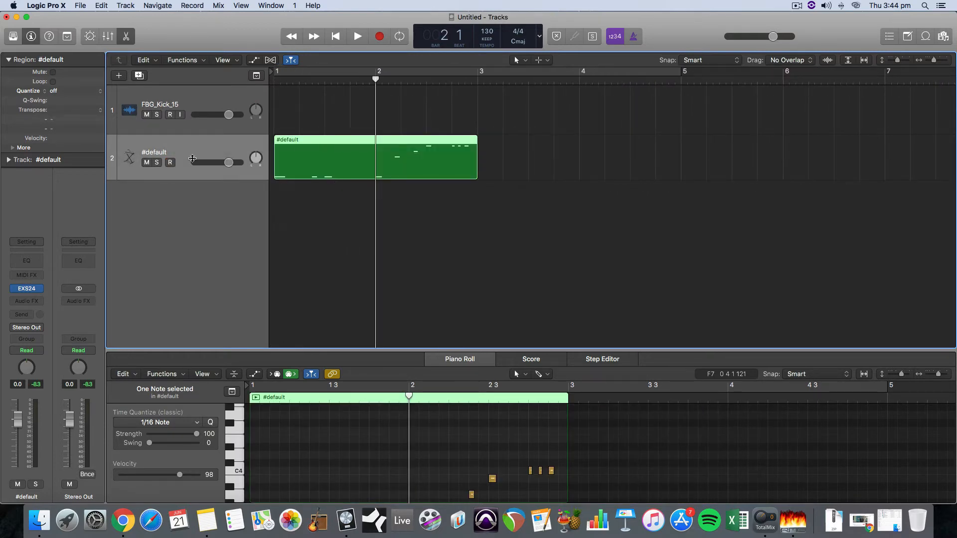
# Add a new software instrument track and insert the EXS24 (Sampler) as its instrument.
pyautogui.click(122, 5)
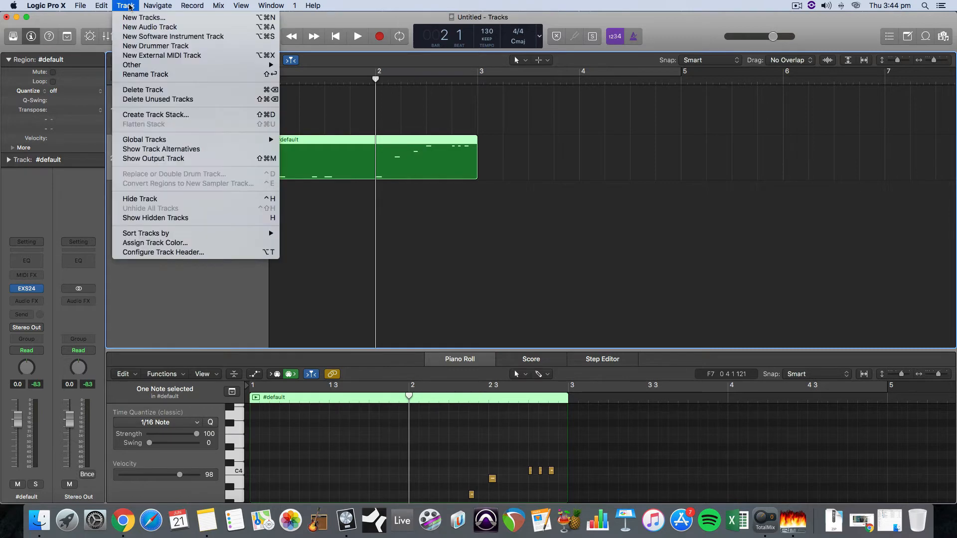
pyautogui.click(148, 36)
pyautogui.moveTo(185, 203); pyautogui.dragTo(186, 243)
pyautogui.click(37, 289)
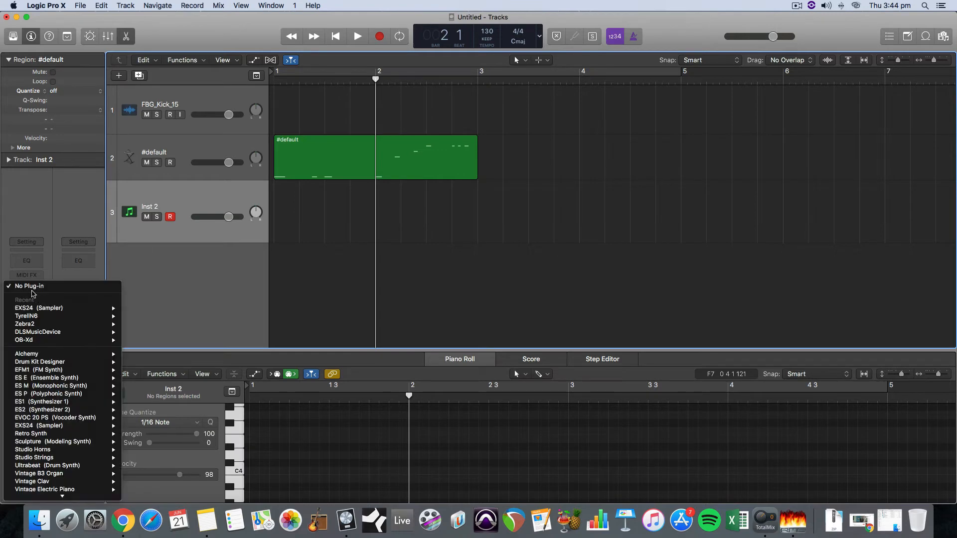
pyautogui.moveTo(59, 313)
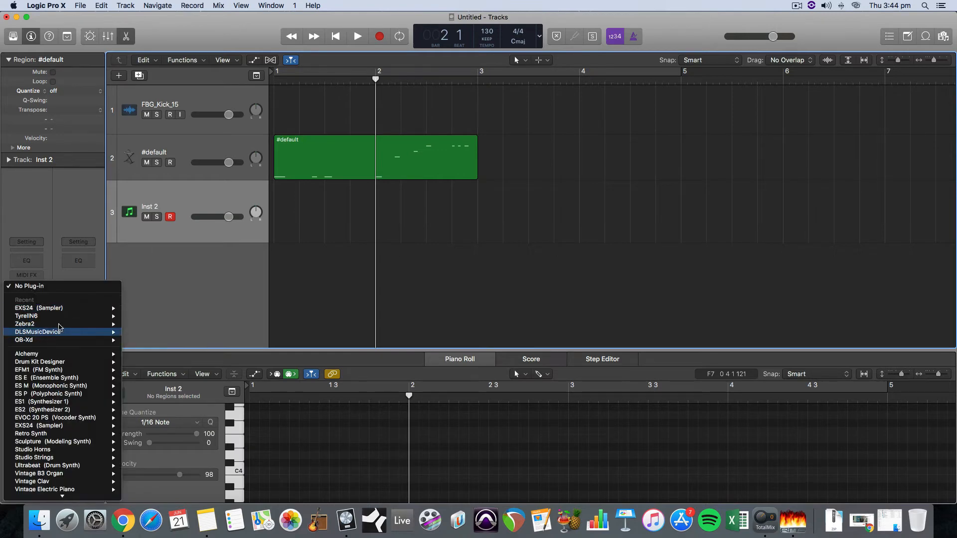
pyautogui.click(60, 309)
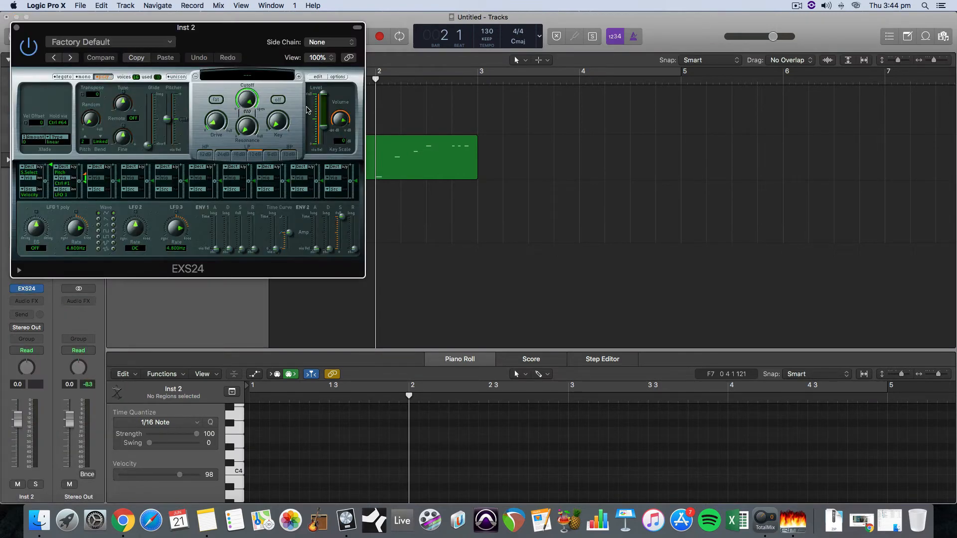
# Open the EXS24 Instrument Editor for the new track and create a new zone.
pyautogui.click(316, 77)
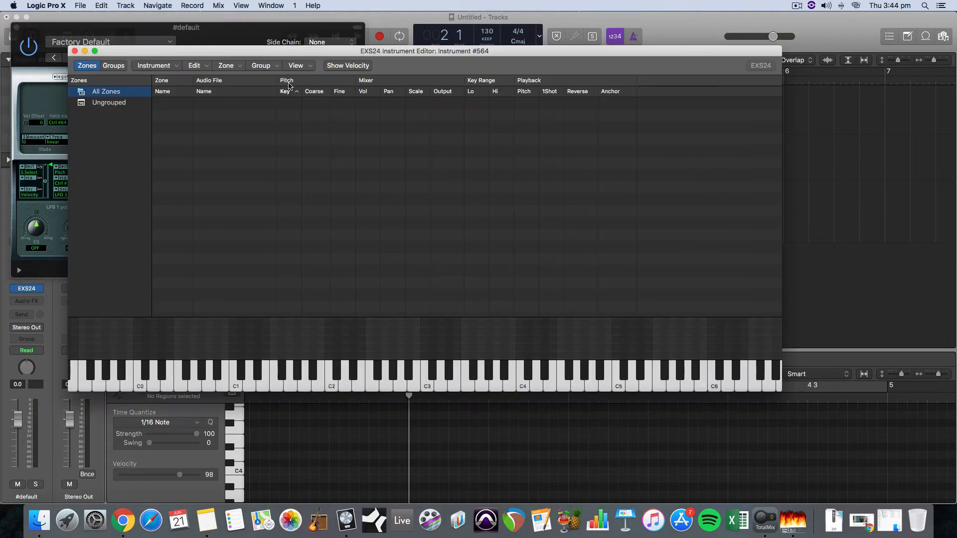
pyautogui.click(227, 66)
pyautogui.click(238, 78)
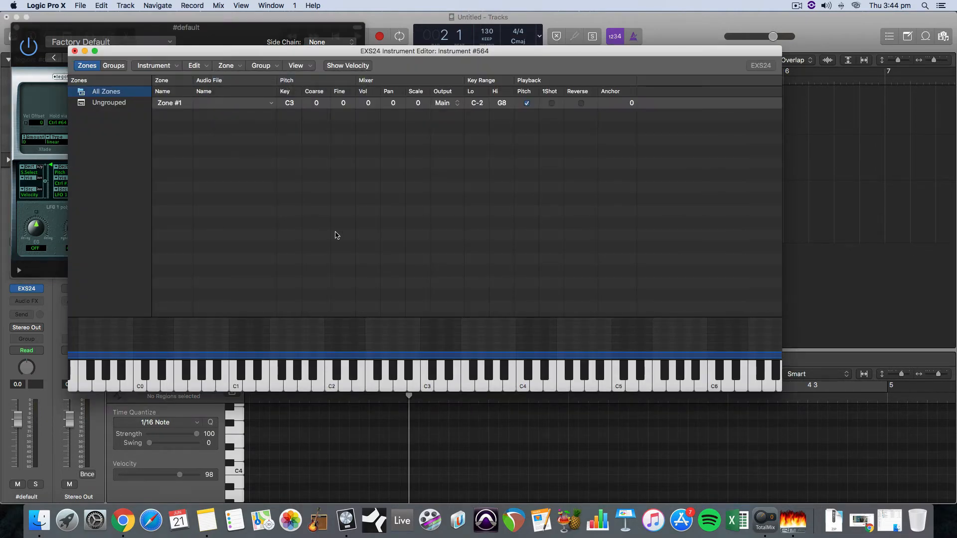
pyautogui.hscroll(10, 500, 337)
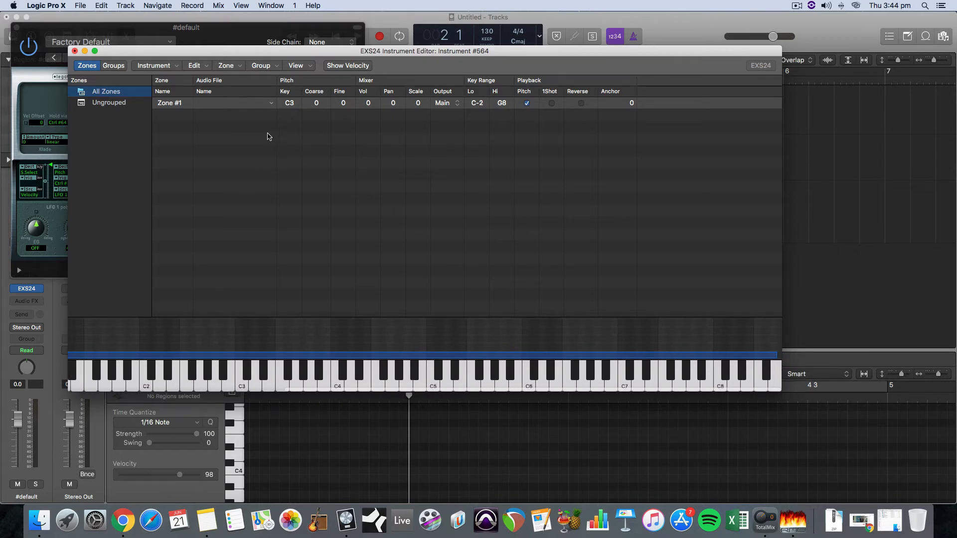
# Preview 01_UEDM_Bass_Hit_G.wav from the Desktop and choose it as the new zone's audio file.
pyautogui.click(270, 104)
pyautogui.click(309, 113)
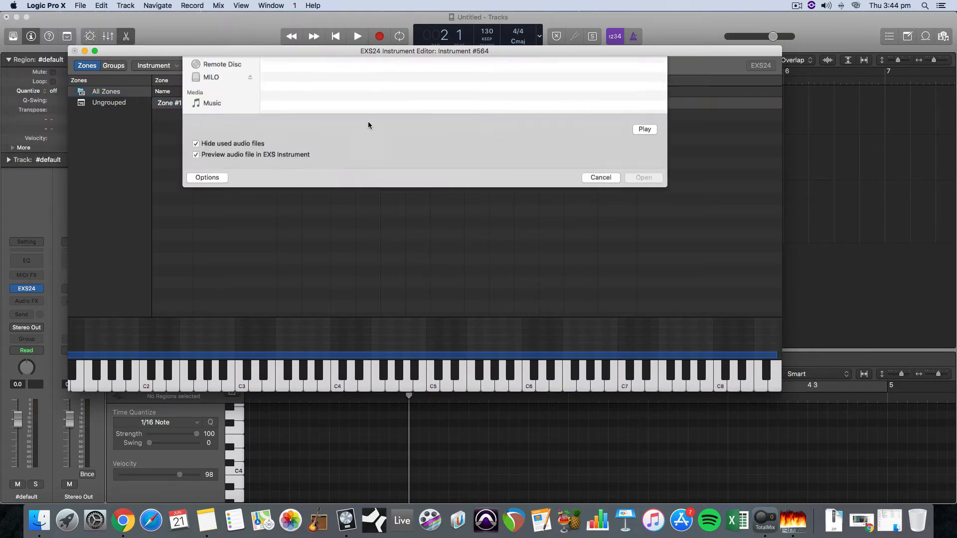
pyautogui.click(214, 134)
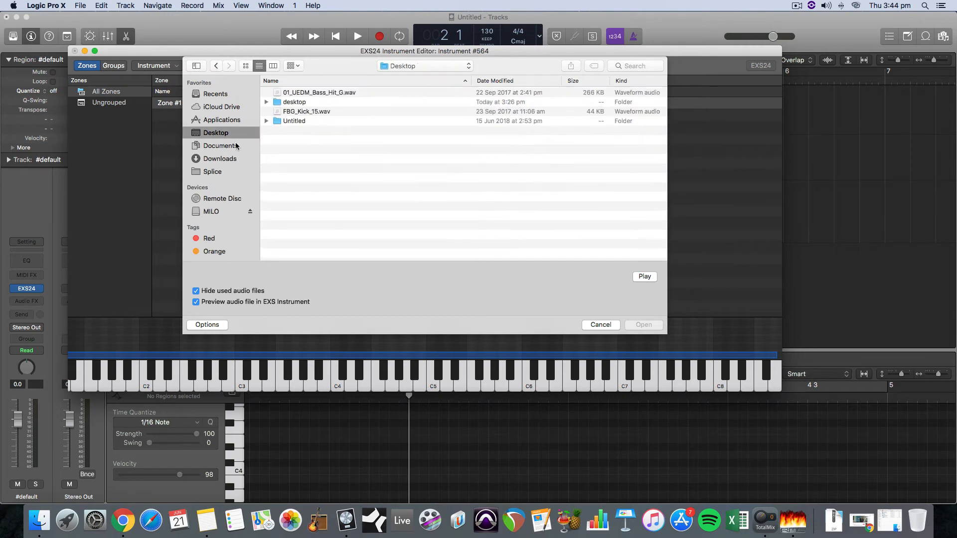
pyautogui.click(320, 112)
pyautogui.click(330, 94)
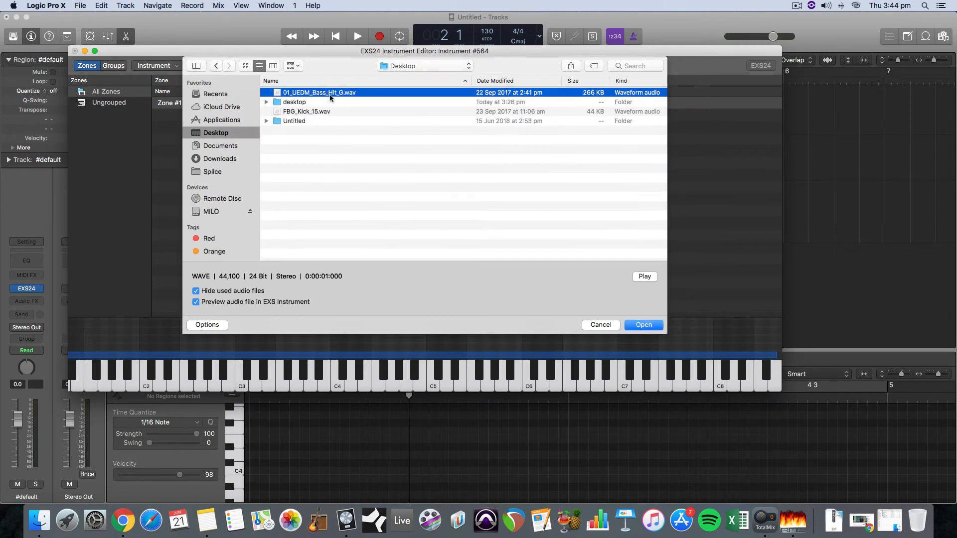
pyautogui.click(644, 276)
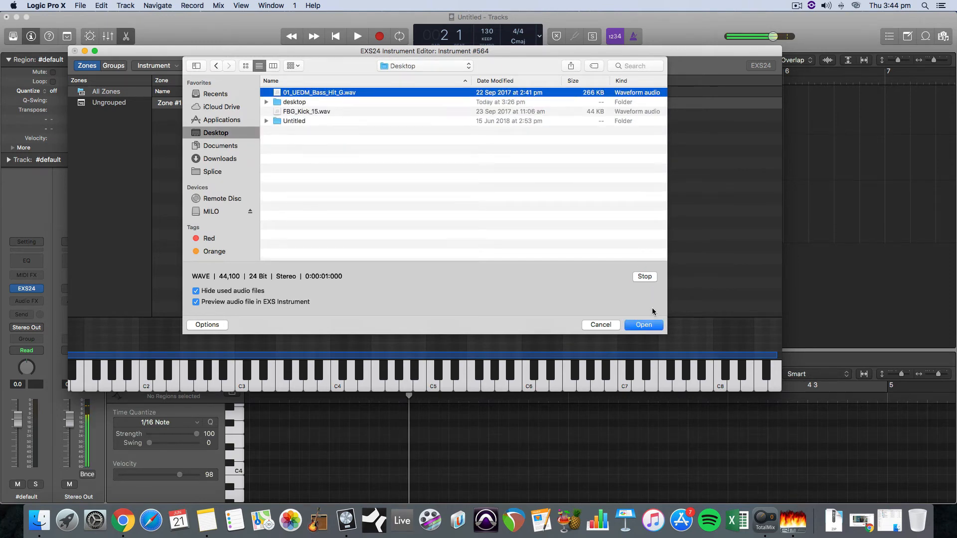
pyautogui.click(649, 324)
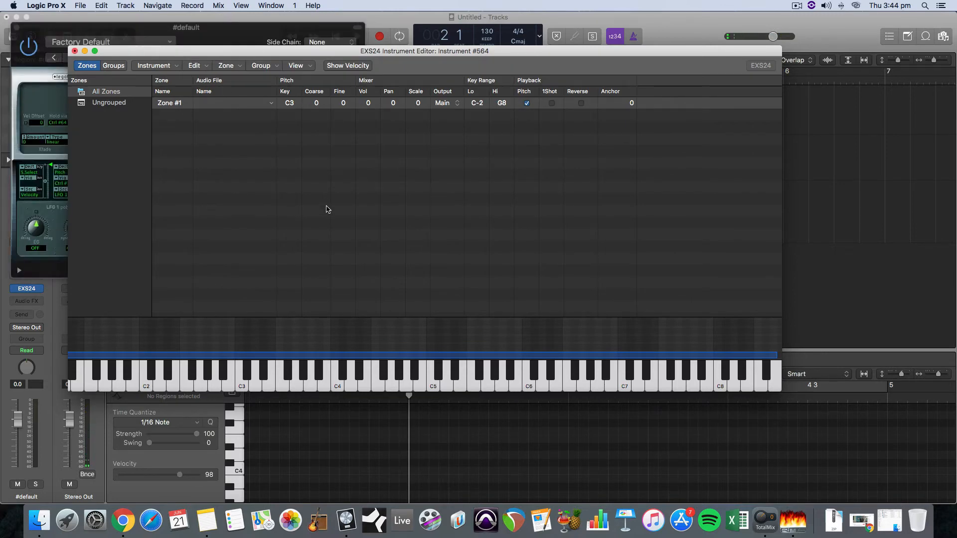
# Open Musical Typing, play several notes from C3 up to G3 to audition the bass sample, and close the keyboard.
pyautogui.press('super+k')
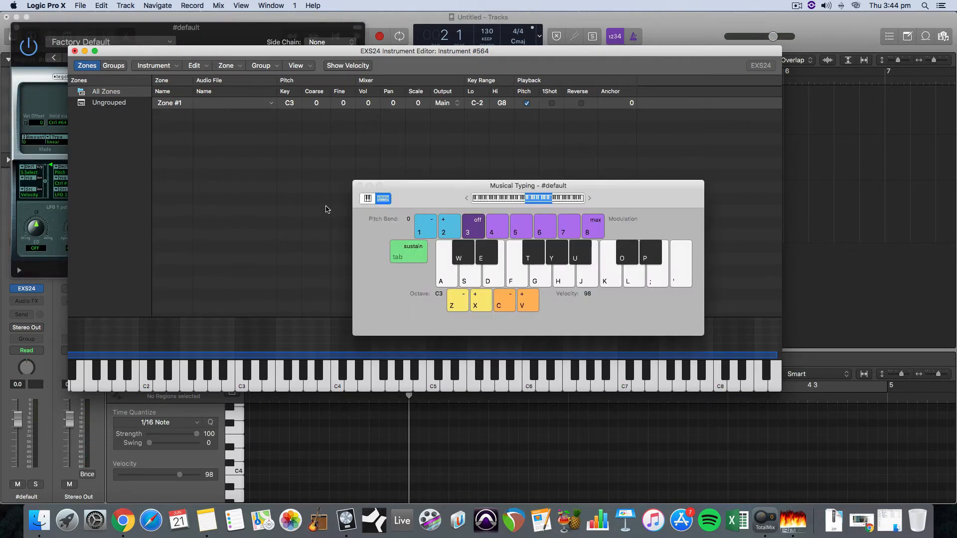
pyautogui.press('a')
pyautogui.press('d')
pyautogui.press('f')
pyautogui.press('f')
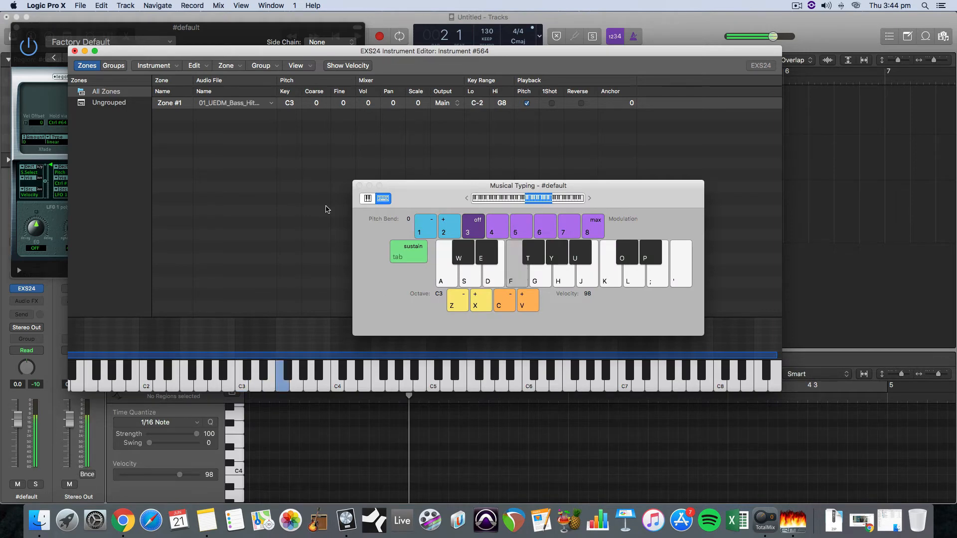
pyautogui.press('a')
pyautogui.press('e')
pyautogui.press('f')
pyautogui.press('g')
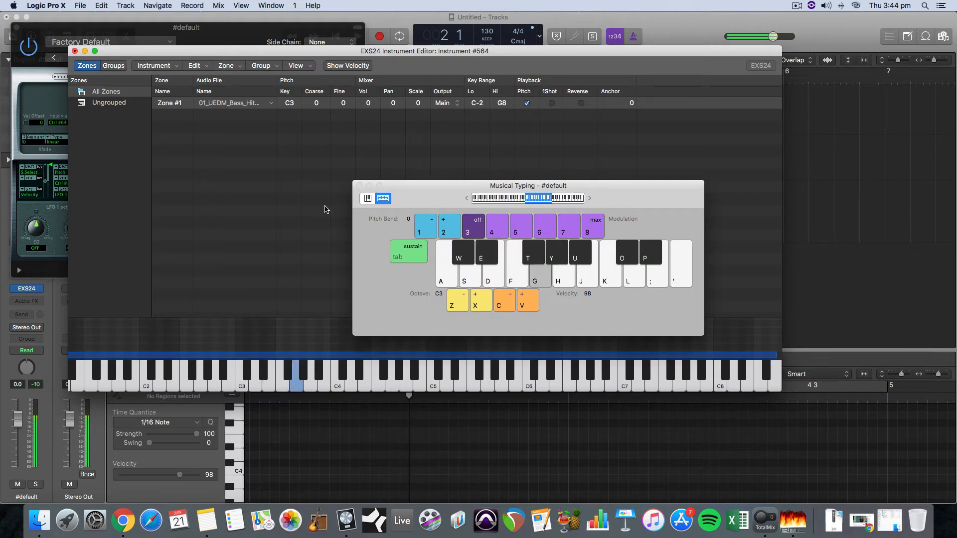
pyautogui.press('a')
pyautogui.press('e')
pyautogui.press('f')
pyautogui.press('g')
pyautogui.press('a')
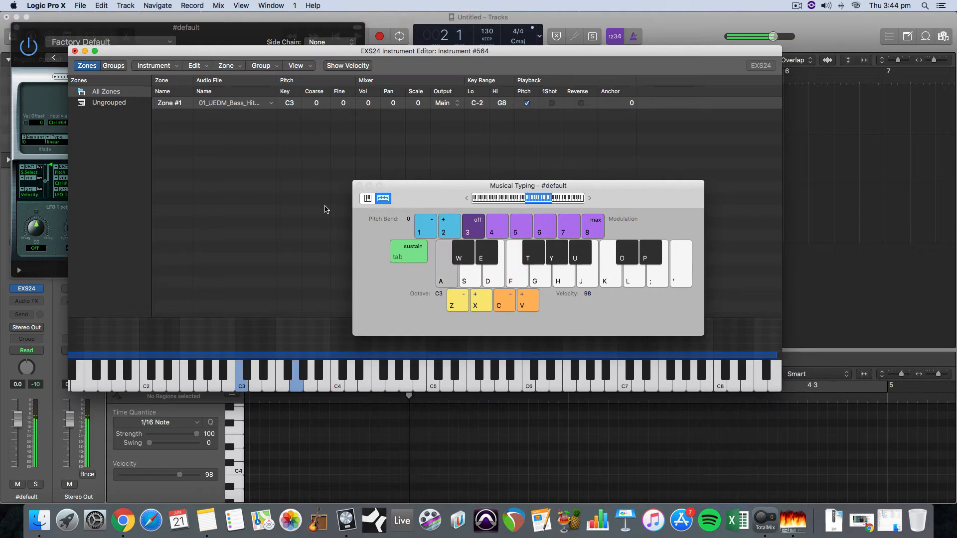
pyautogui.click(359, 186)
# Open the zone's bass sample in the audio file editor, inspect the start of its waveform, and close the editor.
pyautogui.doubleClick(227, 104)
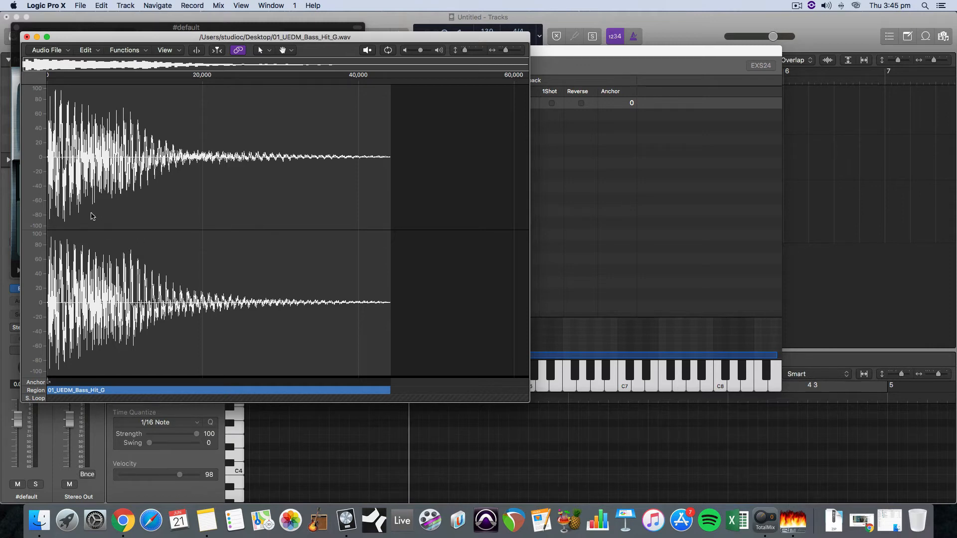
pyautogui.moveTo(56, 120); pyautogui.dragTo(48, 124)
pyautogui.click(81, 131)
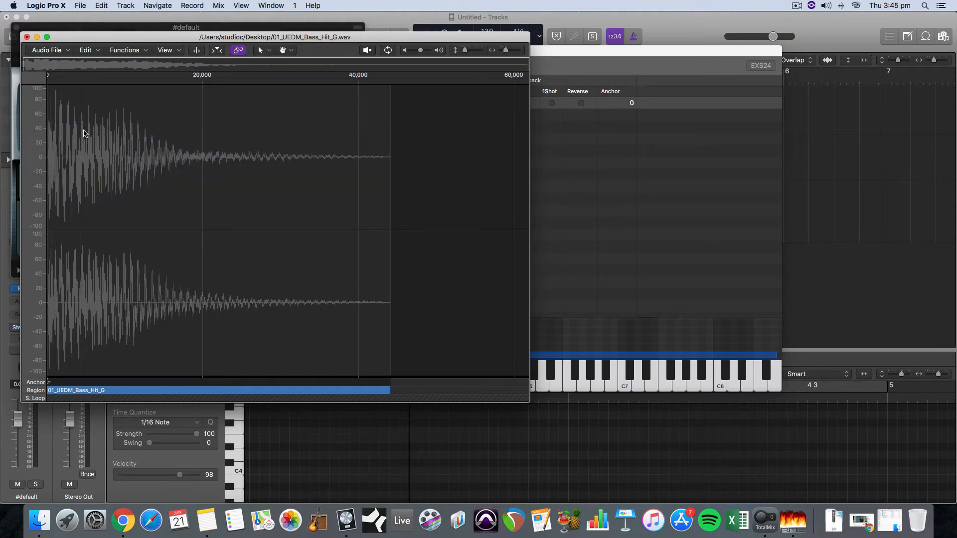
pyautogui.click(27, 36)
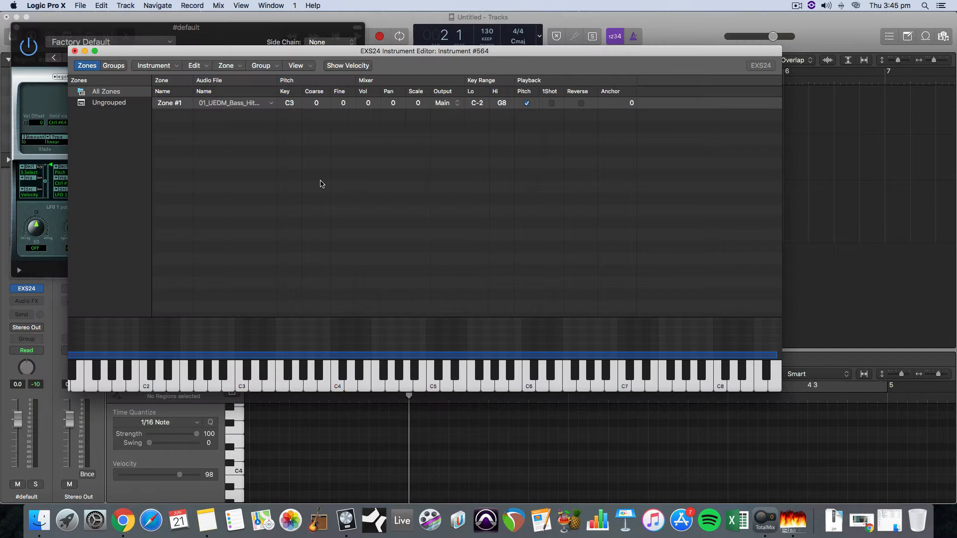
pyautogui.click(237, 127)
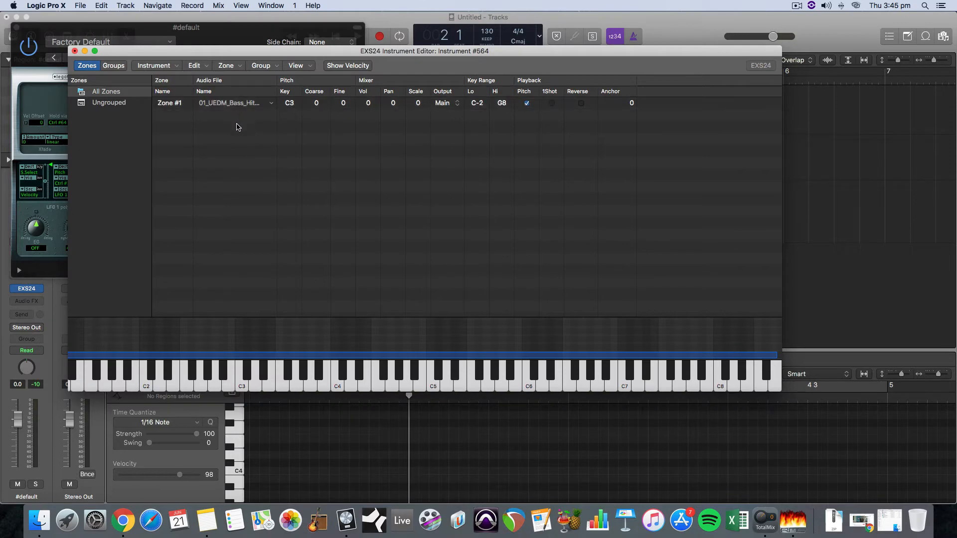
# Save the sampler instrument as bass in the Sampler Instruments folder and close the EXS24 windows.
pyautogui.click(75, 51)
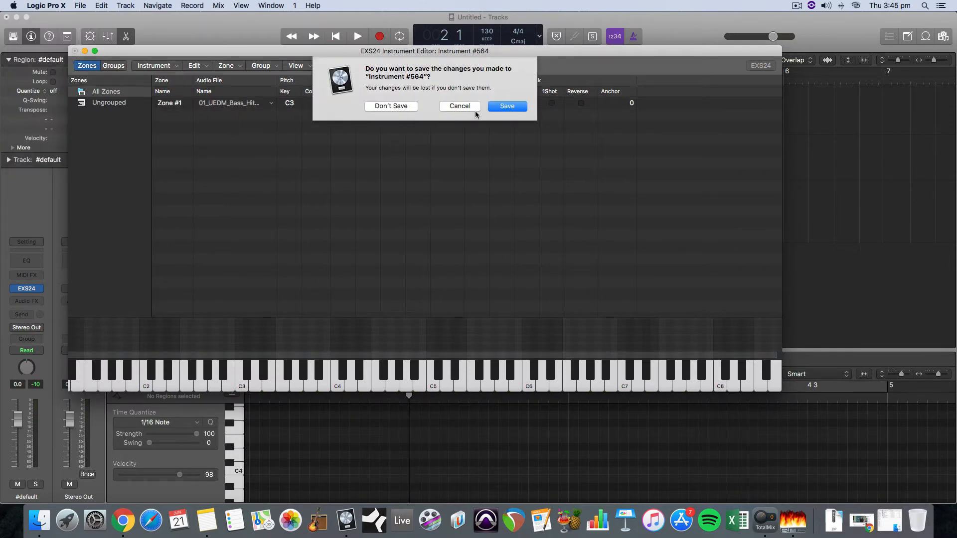
pyautogui.click(513, 106)
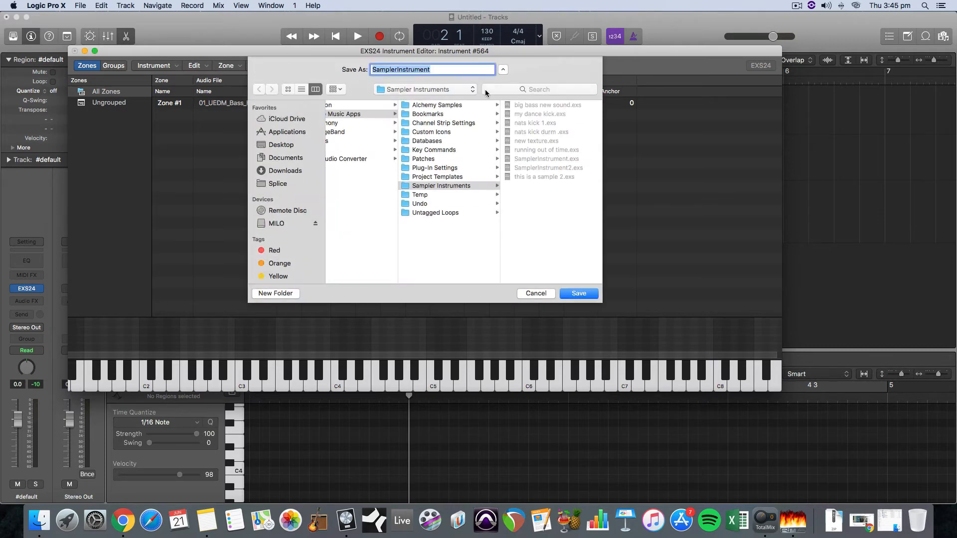
pyautogui.write('bass')
pyautogui.click(578, 293)
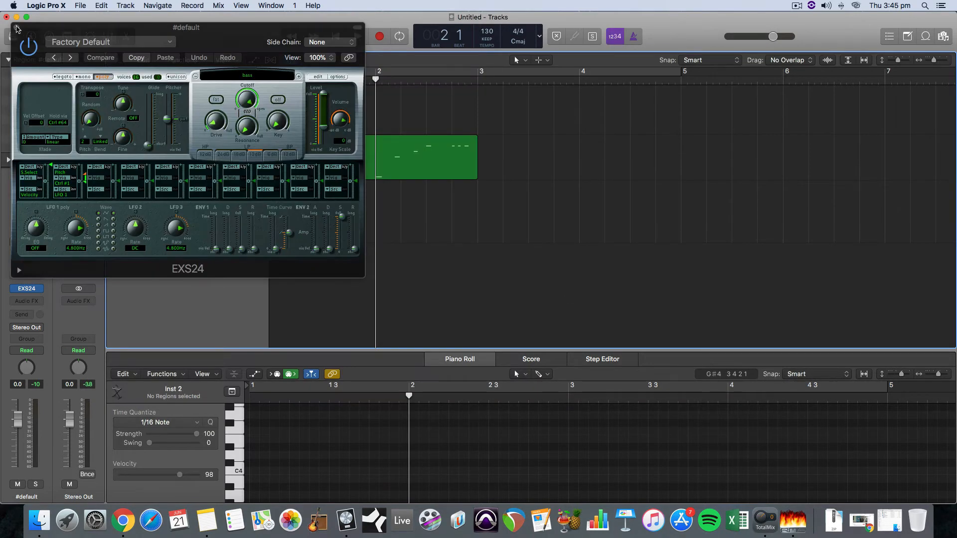
pyautogui.click(16, 28)
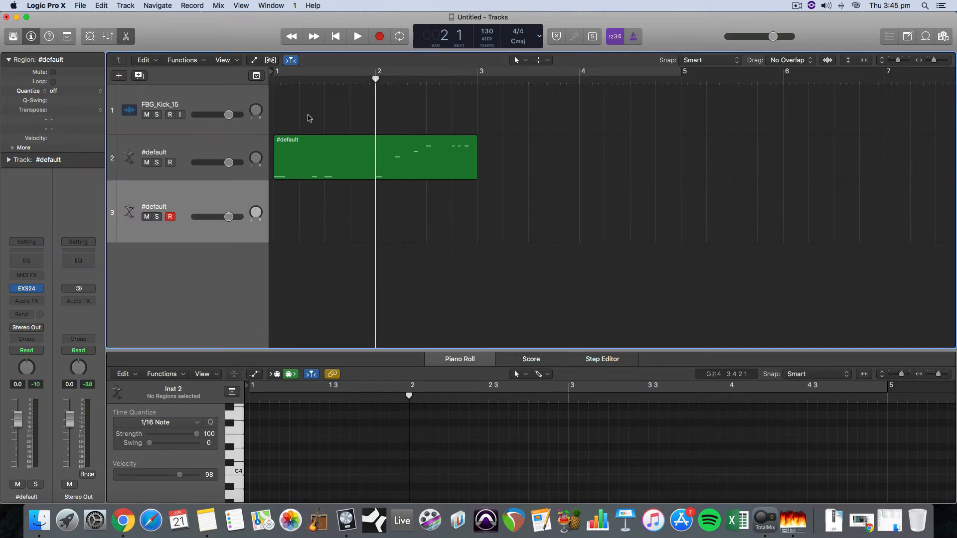
# Open the kick region on track 2 in the Piano Roll and enlarge the editor area.
pyautogui.click(213, 161)
pyautogui.click(206, 199)
pyautogui.click(380, 164)
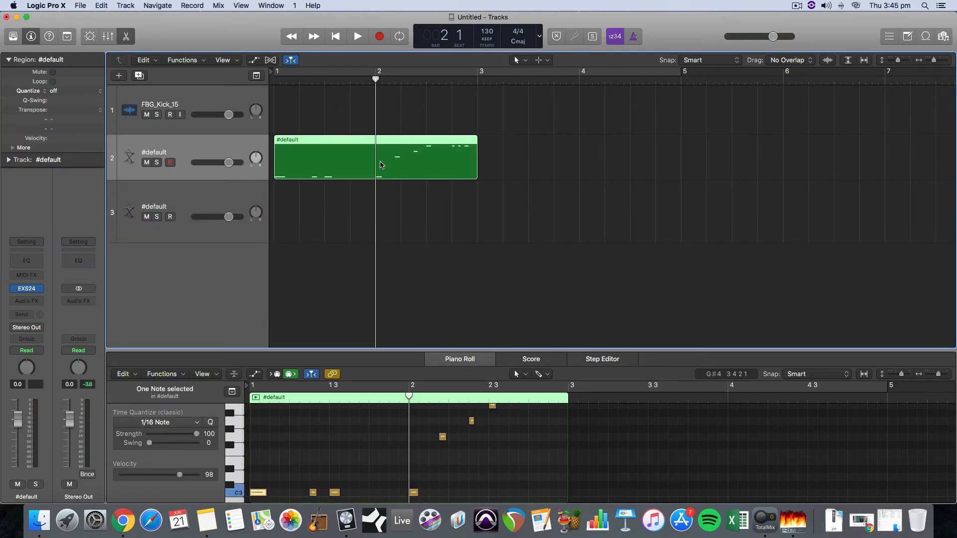
pyautogui.doubleClick(334, 148)
pyautogui.doubleClick(325, 166)
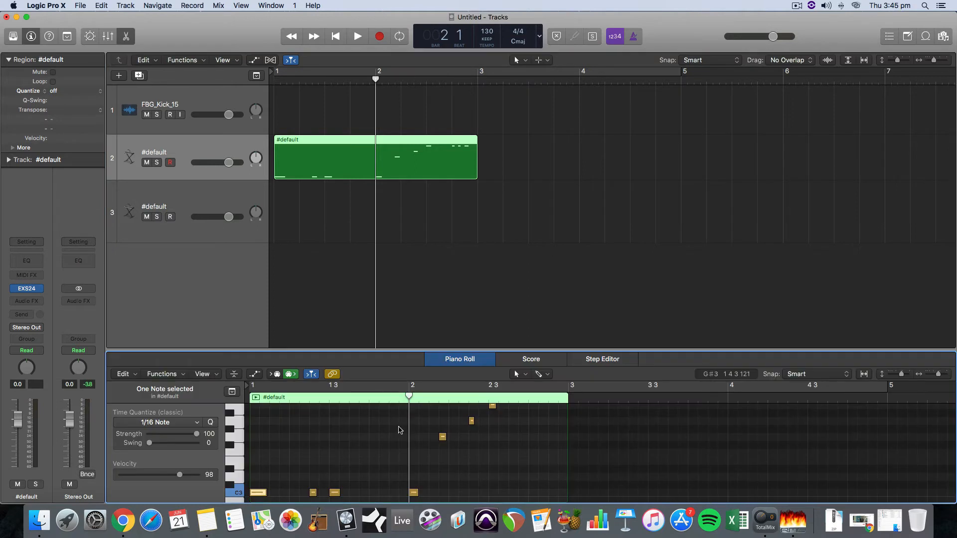
pyautogui.moveTo(408, 348); pyautogui.dragTo(408, 176)
pyautogui.click(508, 280)
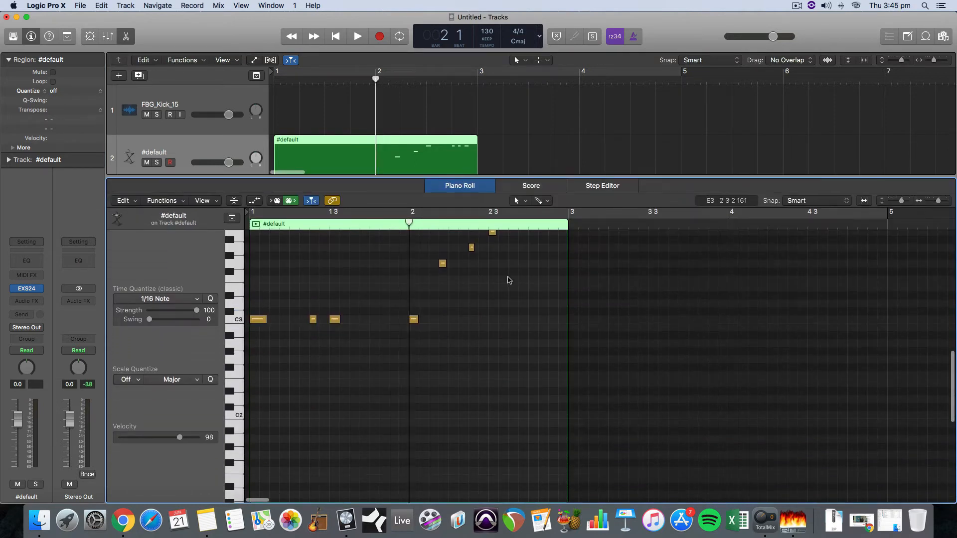
# Delete all the kick notes from bar 2 onward and the short C3 note just before beat 3 of bar 1.
pyautogui.scroll(-2, 509, 246)
pyautogui.moveTo(560, 285); pyautogui.dragTo(412, 438)
pyautogui.press('Delete')
pyautogui.click(313, 415)
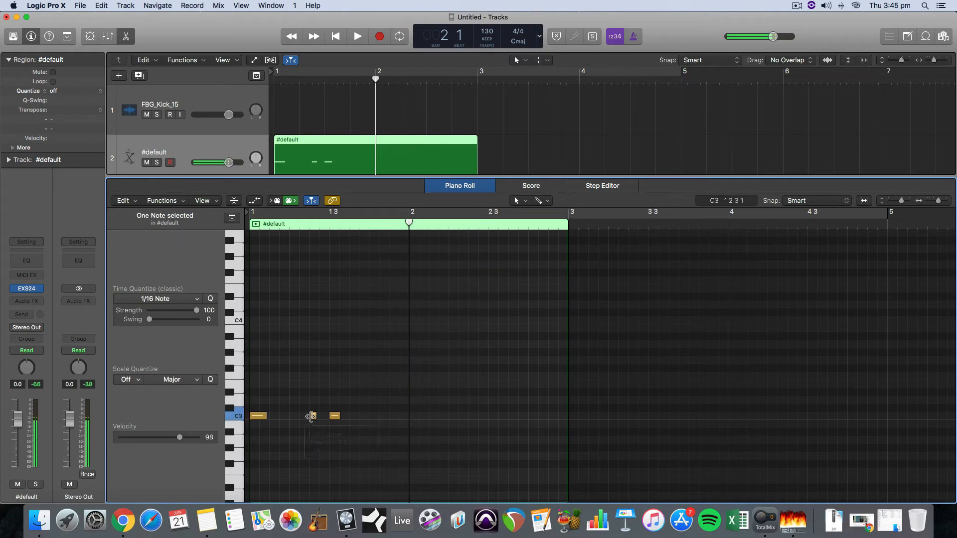
pyautogui.press('Delete')
# Lengthen the C3 note on beat 3 to an eighth note and add matching notes so each beat of bar 1 has one.
pyautogui.moveTo(338, 416); pyautogui.dragTo(344, 415)
pyautogui.doubleClick(337, 417)
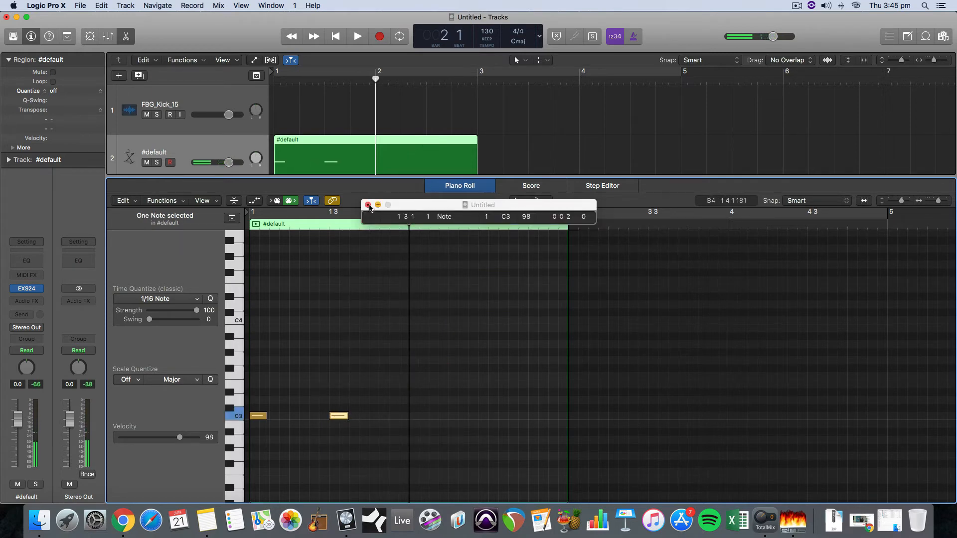
pyautogui.click(368, 204)
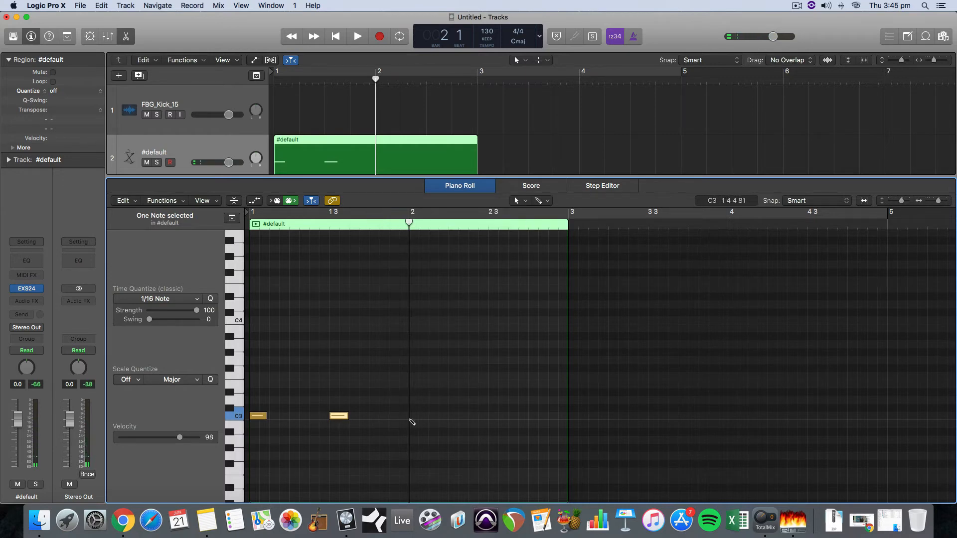
pyautogui.keyDown('super'); pyautogui.click(411, 416); pyautogui.keyUp('super')
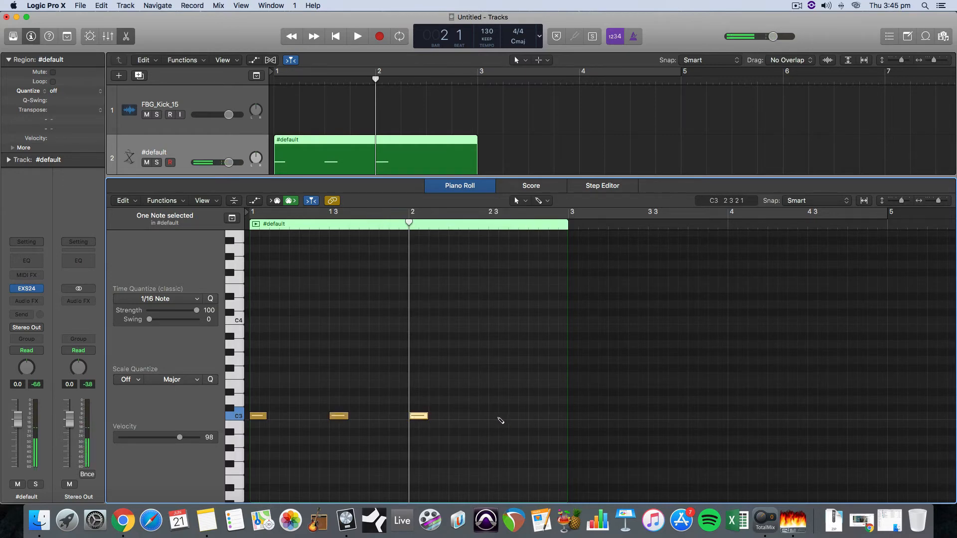
pyautogui.moveTo(338, 416); pyautogui.dragTo(299, 416)
pyautogui.click(335, 417)
pyautogui.moveTo(419, 416); pyautogui.dragTo(379, 417)
# Play the kick pattern from bar 1 and set the project tempo to 110.
pyautogui.click(255, 224)
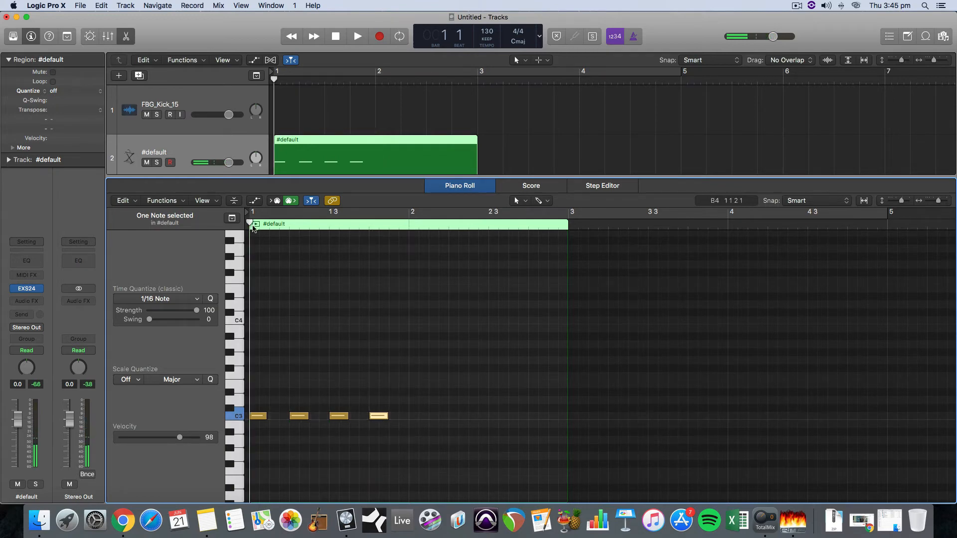
pyautogui.press('space')
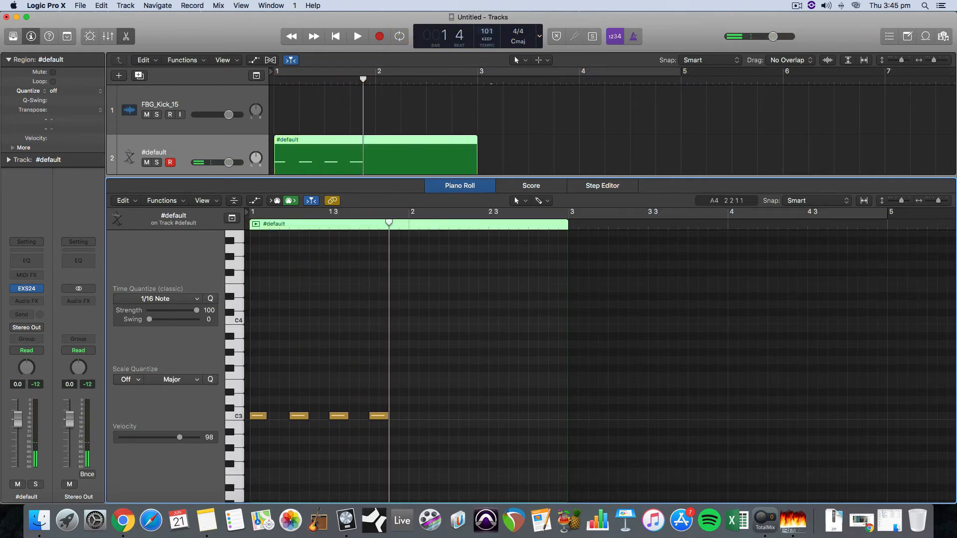
# Copy the four kick notes of bar 1 and paste them on the four beats of bar 2.
pyautogui.moveTo(435, 425); pyautogui.dragTo(254, 397)
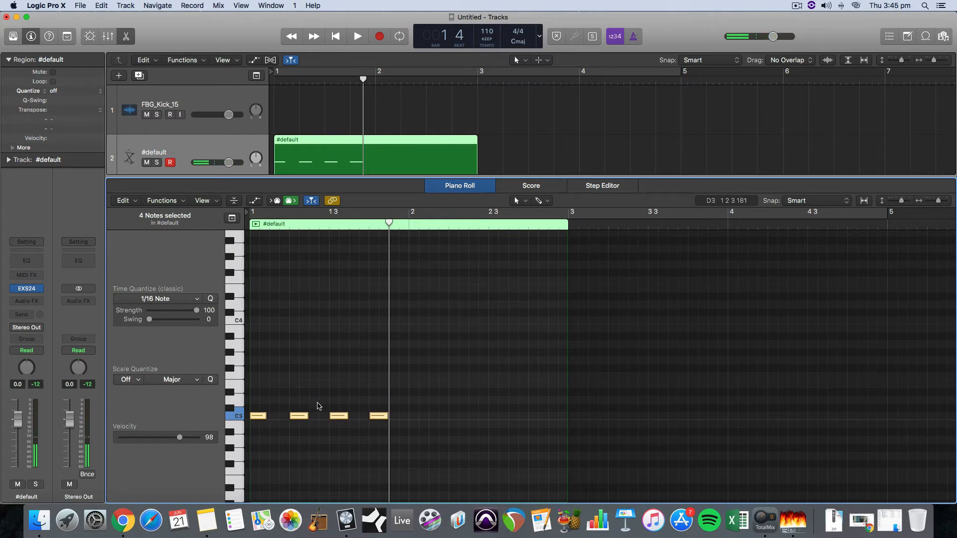
pyautogui.press('super+v')
pyautogui.moveTo(400, 417); pyautogui.dragTo(420, 416)
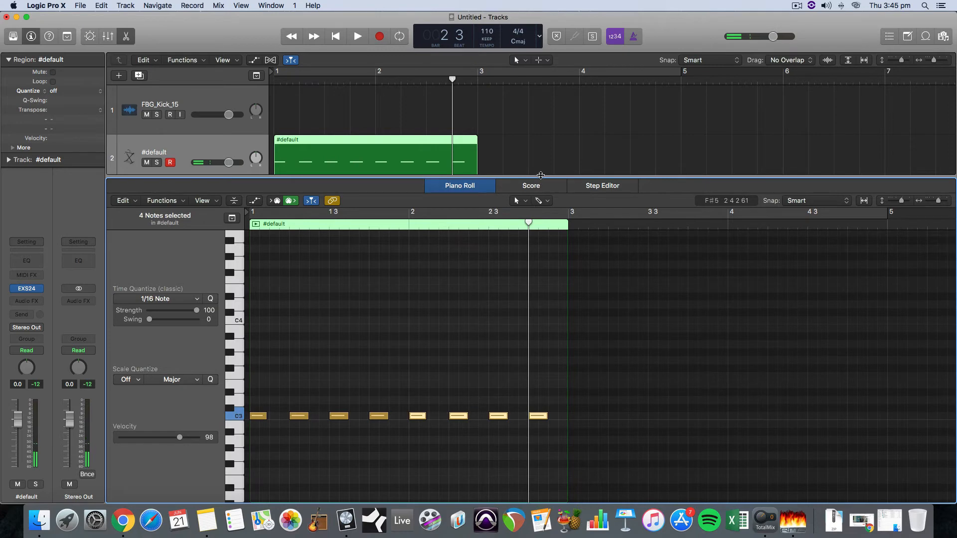
# Shrink the Piano Roll and paste a copy of the two-bar kick region at bar 3 on track 2.
pyautogui.moveTo(540, 176); pyautogui.dragTo(521, 343)
pyautogui.click(226, 203)
pyautogui.click(320, 141)
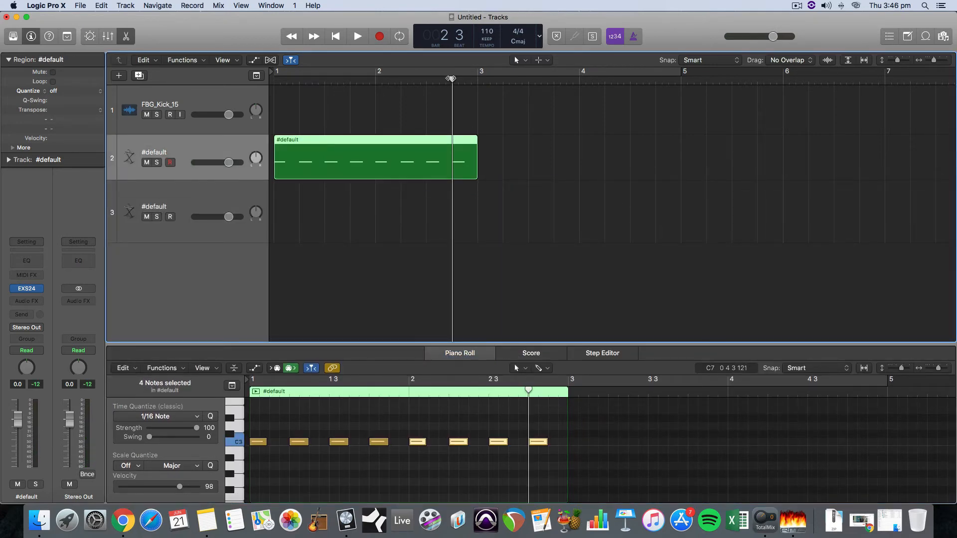
pyautogui.moveTo(451, 79); pyautogui.dragTo(478, 79)
pyautogui.press('super+v')
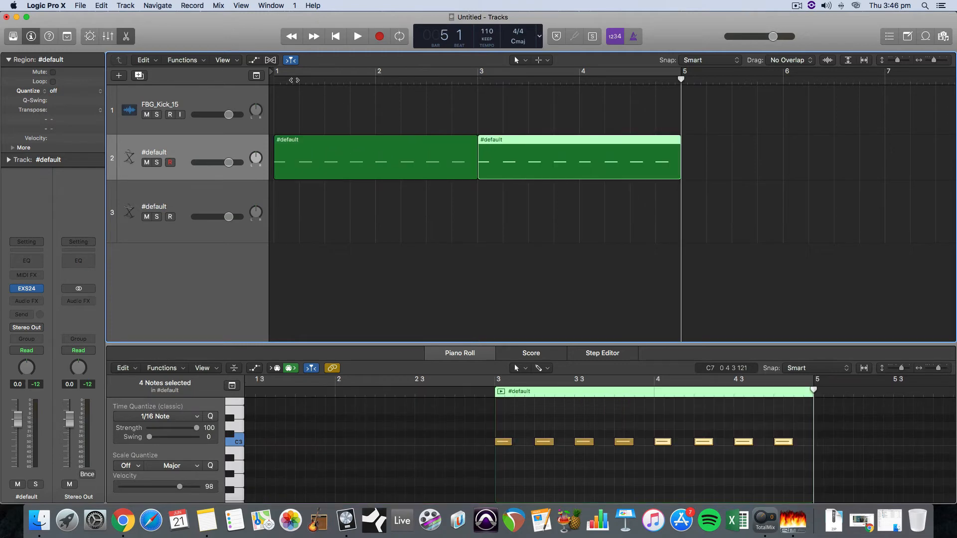
# Return the playhead to bar 1, select bass track 3, and test a few notes with Musical Typing.
pyautogui.press('Return')
pyautogui.click(190, 199)
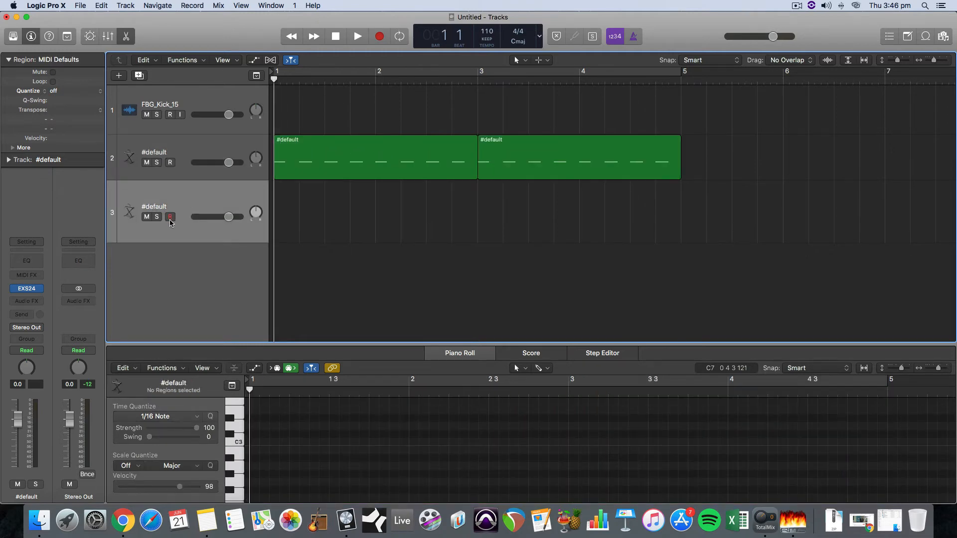
pyautogui.press('super+k')
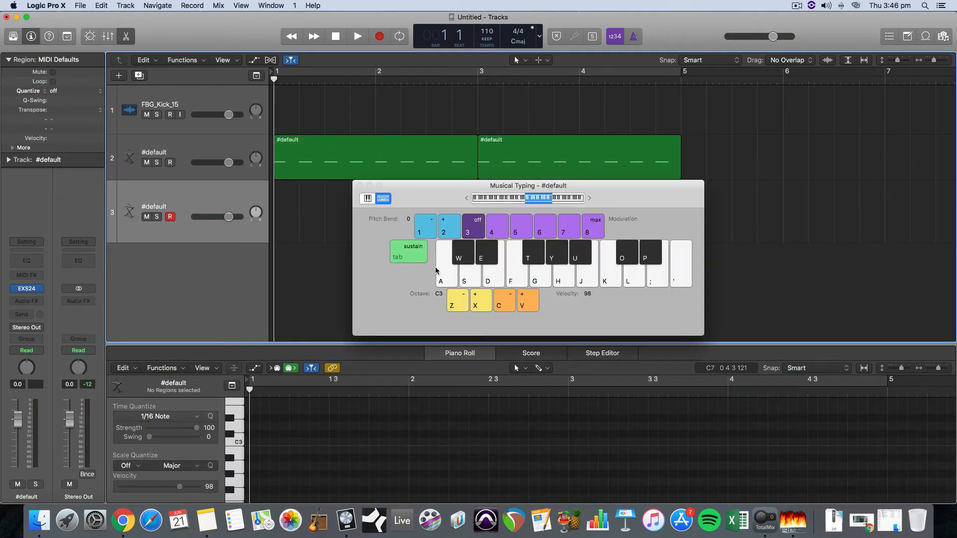
pyautogui.press('a')
pyautogui.press('e')
pyautogui.press('g')
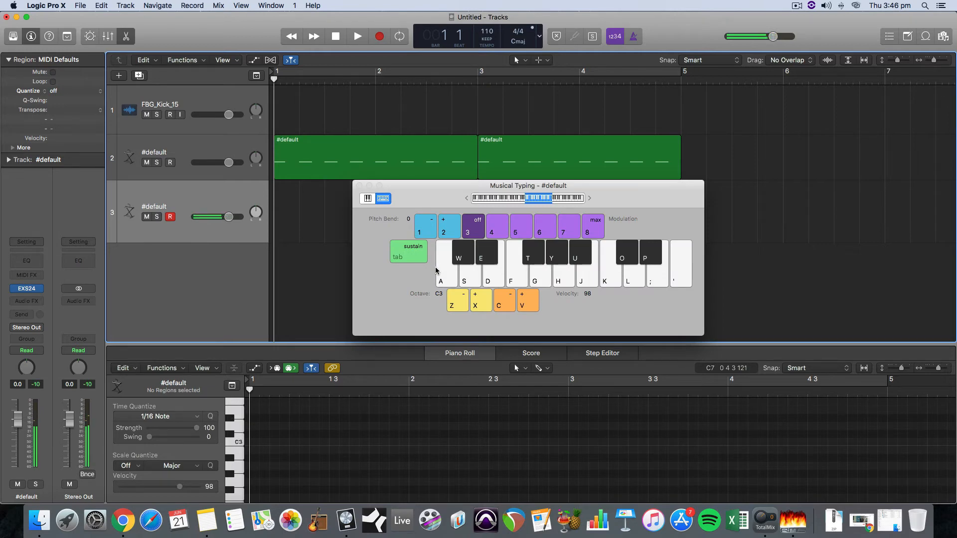
# Record a four-bar bass line from bar 1 on track 3 with Musical Typing, stop at bar 5, and close the keyboard.
pyautogui.click(379, 38)
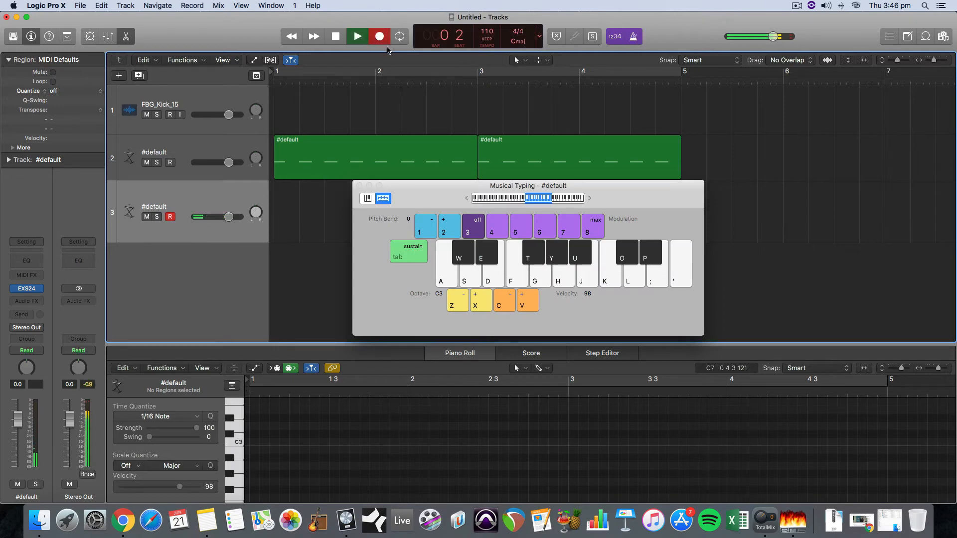
pyautogui.press('a')
pyautogui.press('e')
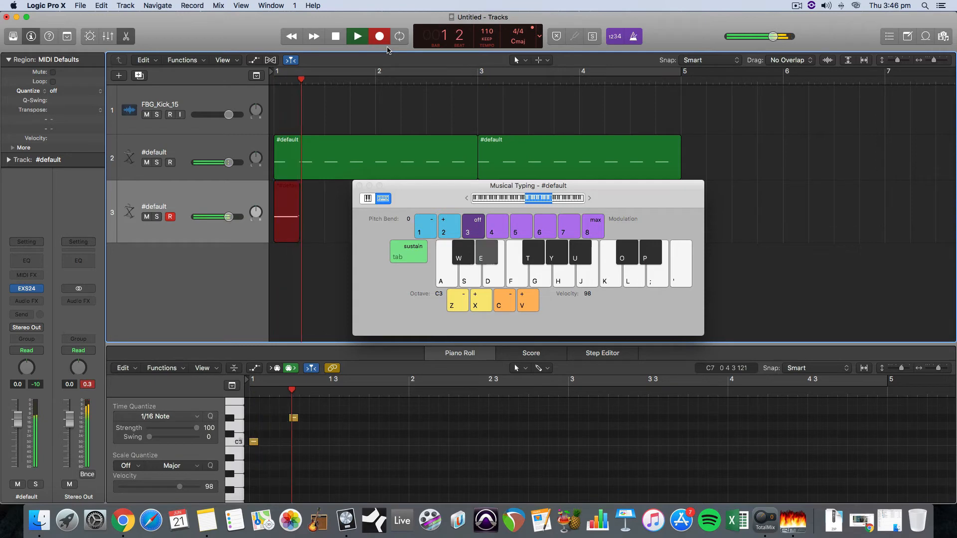
pyautogui.press('f')
pyautogui.press('f')
pyautogui.press('f')
pyautogui.press('a')
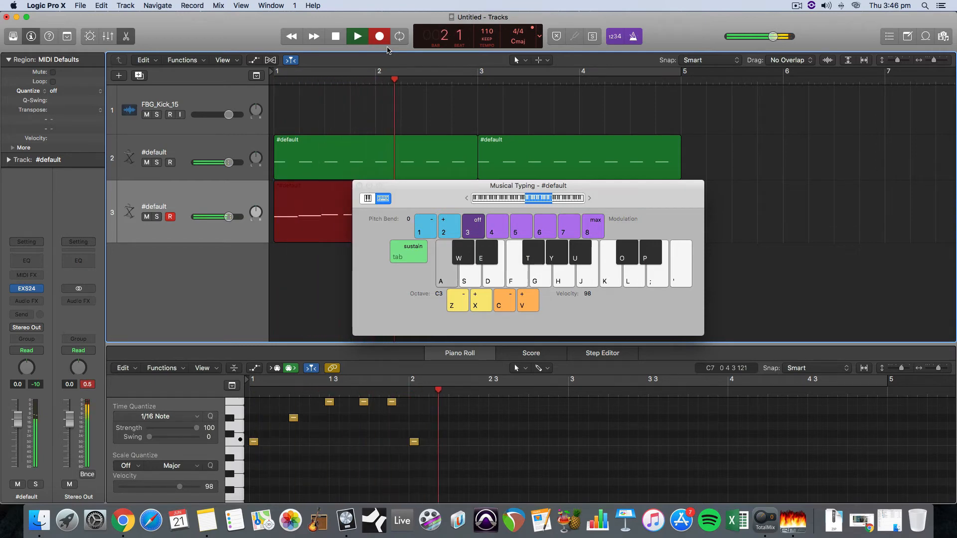
pyautogui.press('e')
pyautogui.press('f')
pyautogui.press('a')
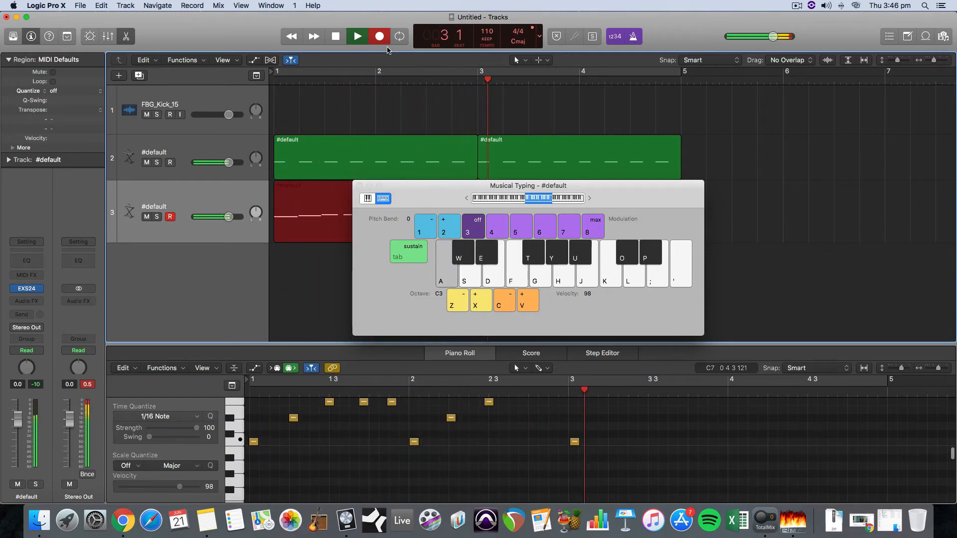
pyautogui.press('e')
pyautogui.press('f')
pyautogui.press('a')
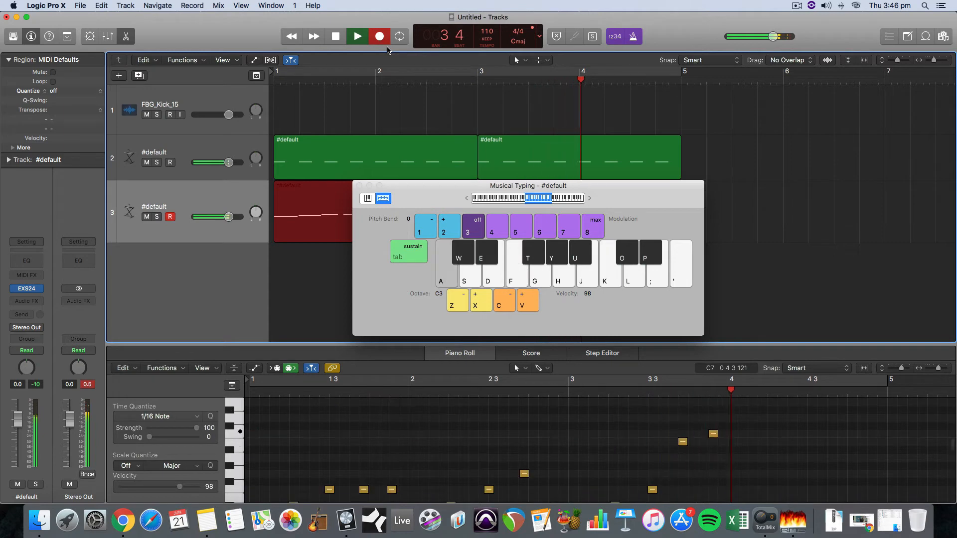
pyautogui.press('e')
pyautogui.press('f')
pyautogui.press('u')
pyautogui.press('u')
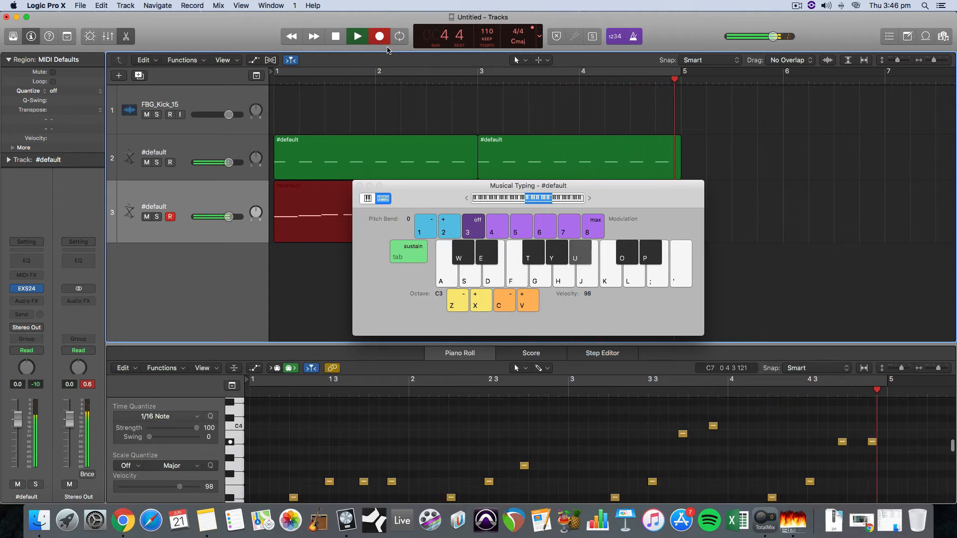
pyautogui.press('space')
pyautogui.click(359, 185)
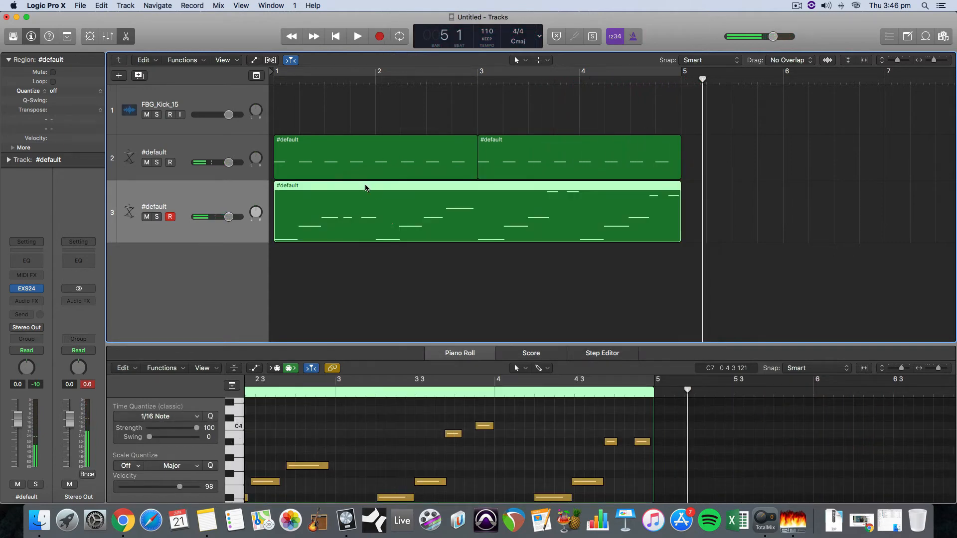
# Enlarge the Piano Roll, select all notes of the bass region, and quantize them to 1/16 notes.
pyautogui.press('e')
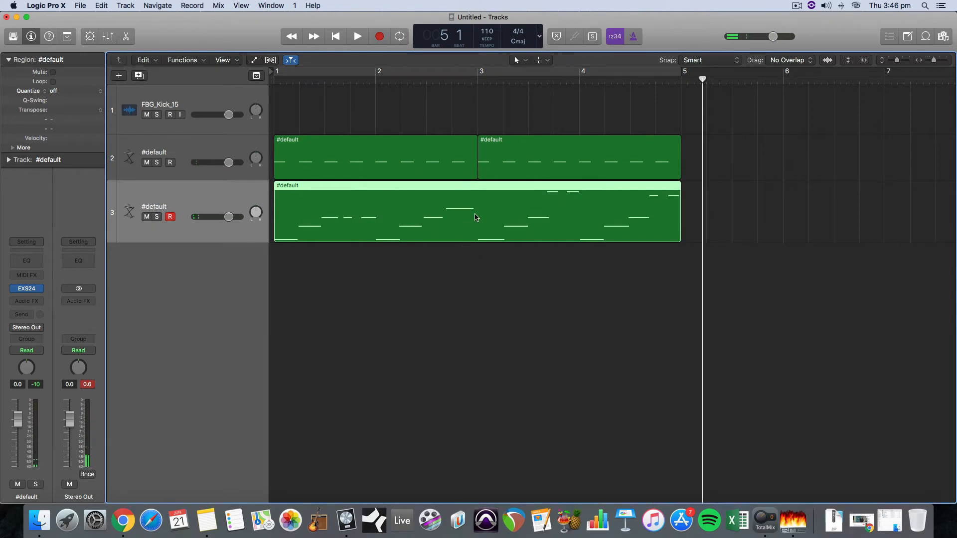
pyautogui.press('e')
pyautogui.moveTo(488, 344); pyautogui.dragTo(491, 106)
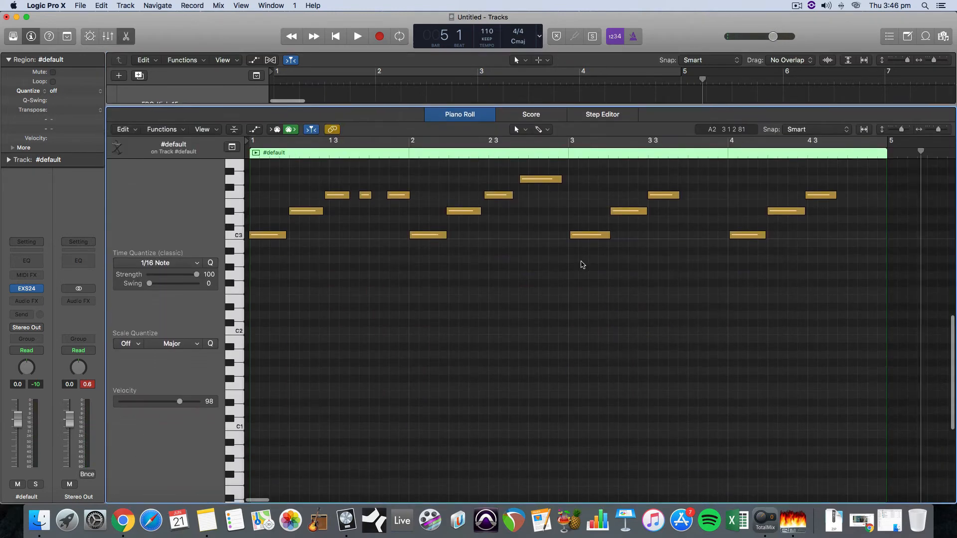
pyautogui.scroll(5, 581, 264)
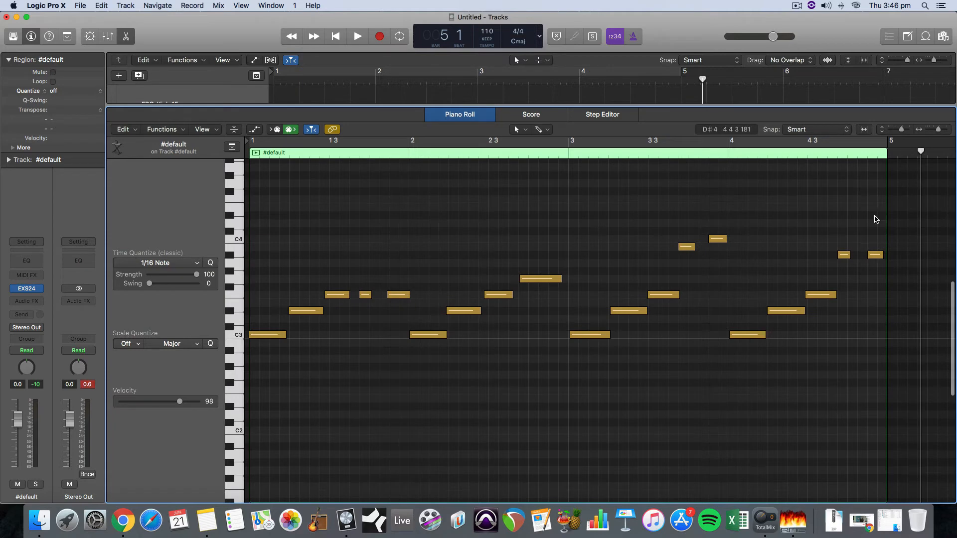
pyautogui.moveTo(879, 207); pyautogui.dragTo(277, 363)
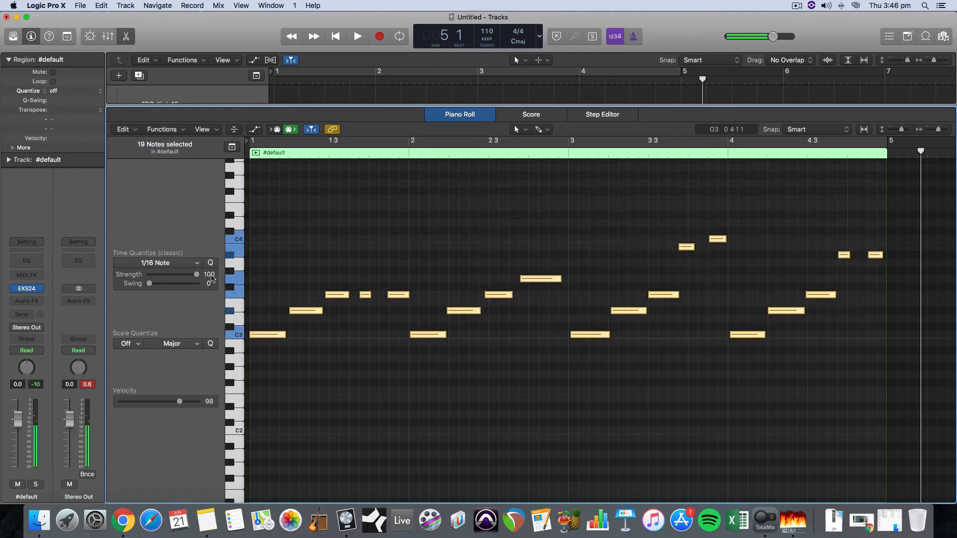
pyautogui.press('q')
pyautogui.click(417, 263)
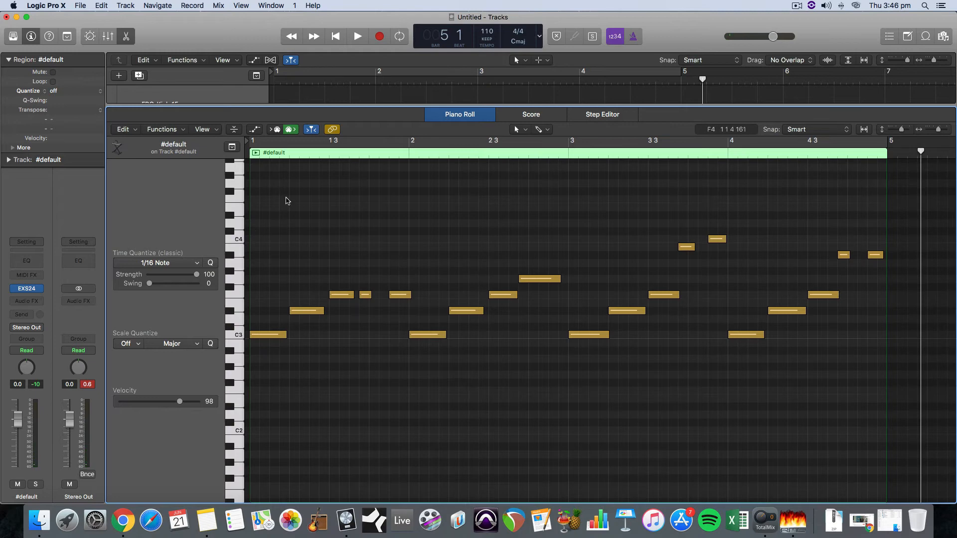
# Play the bass line from the start, lower the second-to-last note of bar 3 by one semitone, and play on to check it.
pyautogui.press('Return')
pyautogui.press('space')
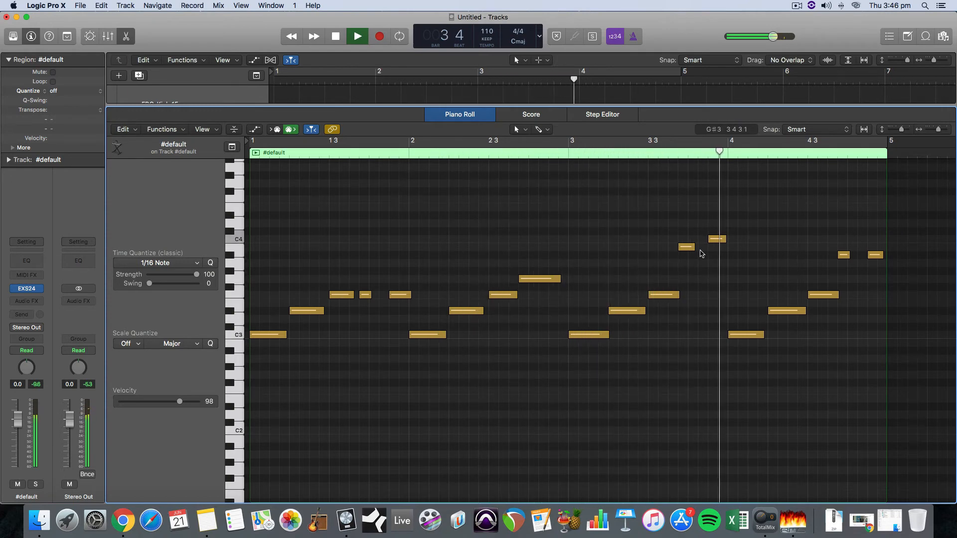
pyautogui.press('space')
pyautogui.click(683, 248)
pyautogui.moveTo(683, 251); pyautogui.dragTo(683, 260)
pyautogui.press('space')
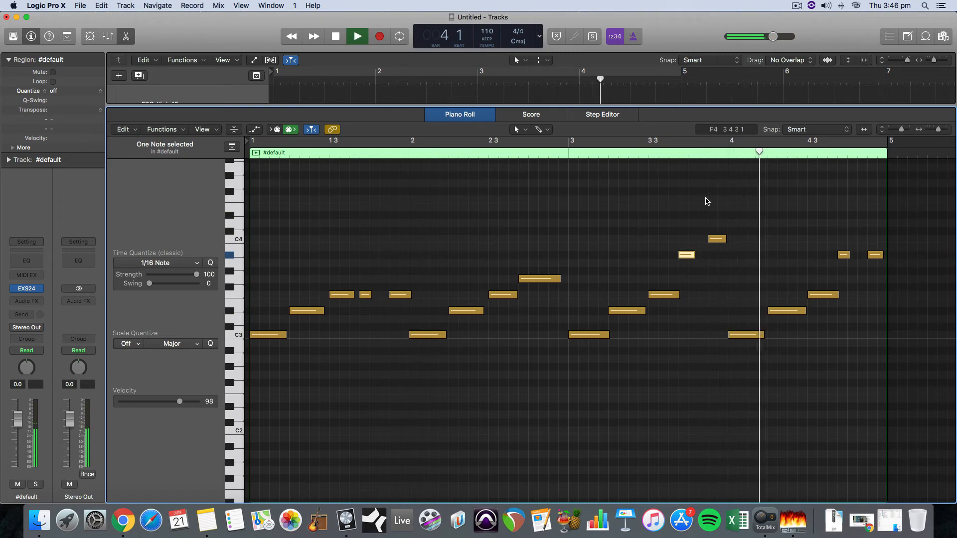
pyautogui.press('space')
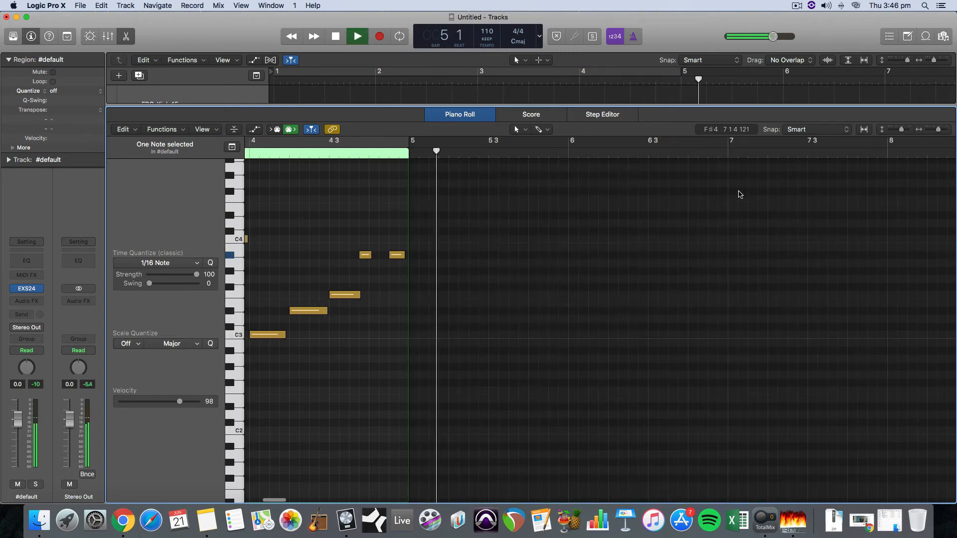
pyautogui.hscroll(-10, 444, 181)
pyautogui.press('space')
# Shrink the Piano Roll, reselect the bass region on track 3, and make track 2 slightly taller.
pyautogui.moveTo(518, 105); pyautogui.dragTo(518, 339)
pyautogui.click(379, 187)
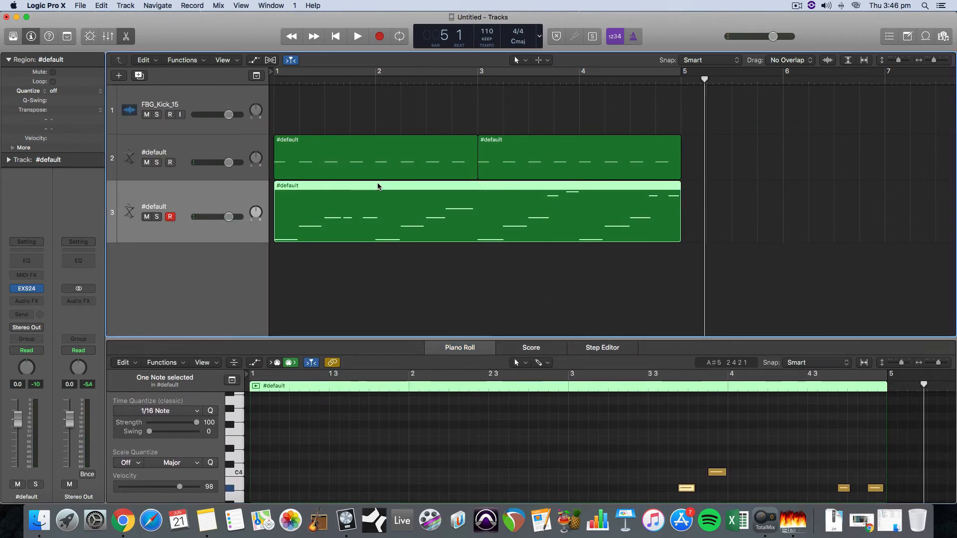
pyautogui.moveTo(230, 179); pyautogui.dragTo(230, 186)
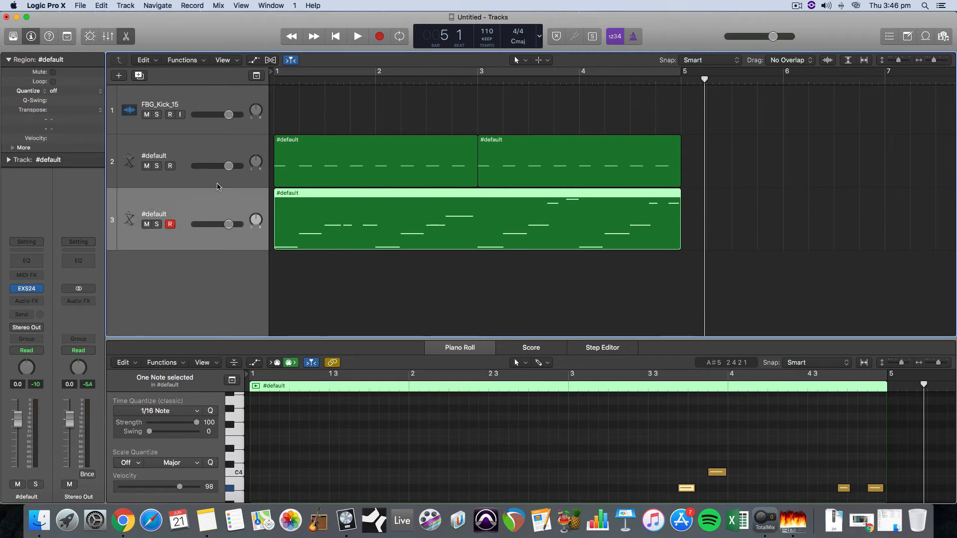
# Return the playhead to bar 1, switch record enable from track 3 to the FBG_Kick_15 track, and mute tracks 2 and 3.
pyautogui.moveTo(306, 83); pyautogui.dragTo(274, 84)
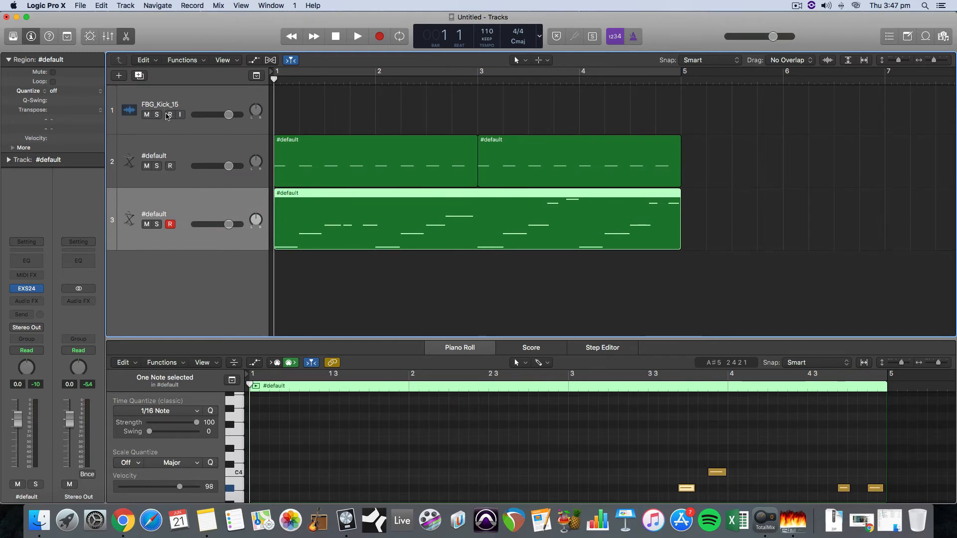
pyautogui.click(171, 225)
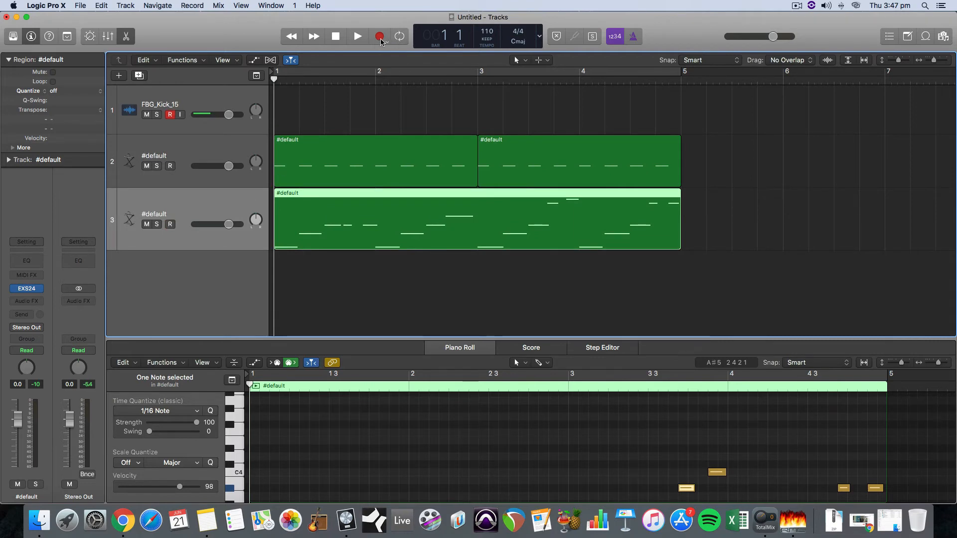
pyautogui.click(147, 166)
pyautogui.click(146, 224)
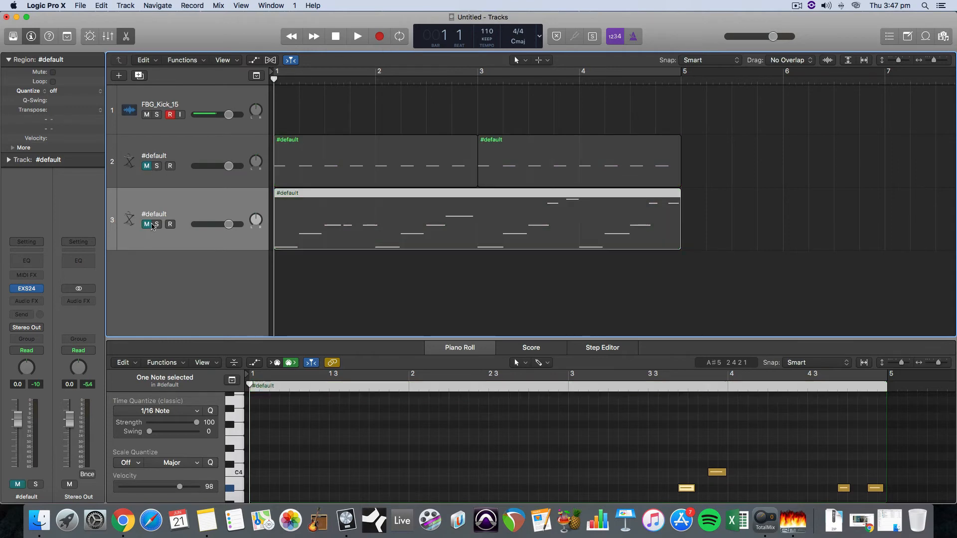
# Record an audio take on the FBG_Kick_15 track from bar 1 with the metronome off, stop in bar 4, and audition its beginning.
pyautogui.click(380, 37)
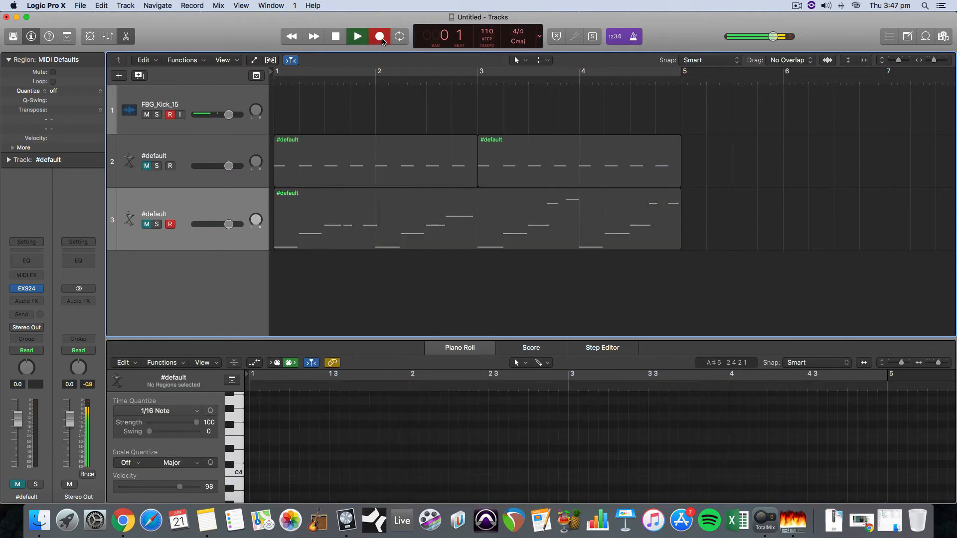
pyautogui.click(637, 40)
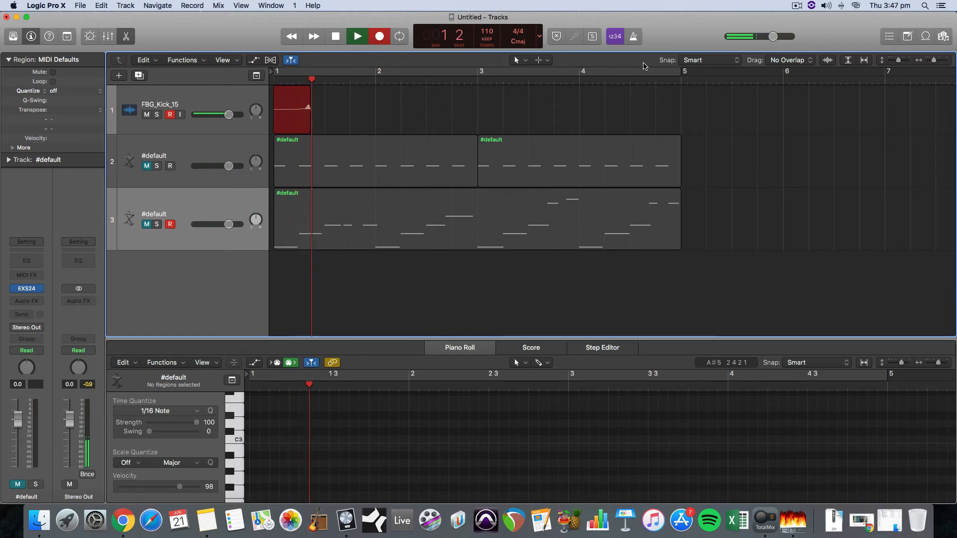
pyautogui.click(338, 40)
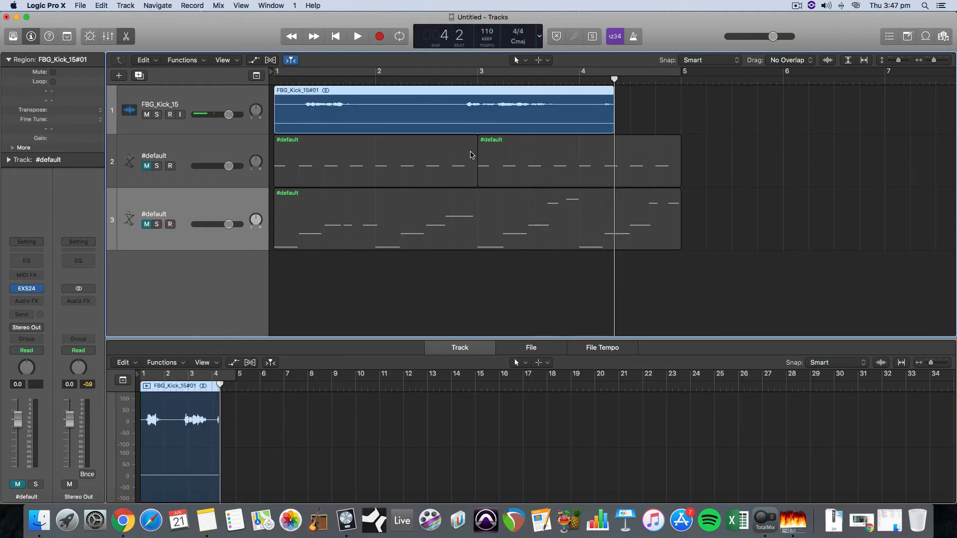
pyautogui.click(215, 98)
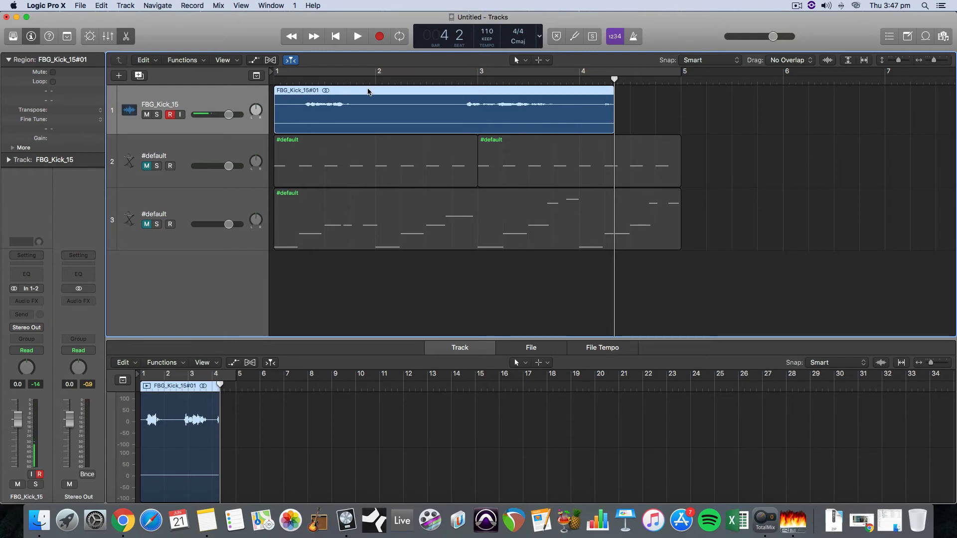
pyautogui.moveTo(331, 81); pyautogui.dragTo(303, 81)
pyautogui.press('space')
pyautogui.press('space')
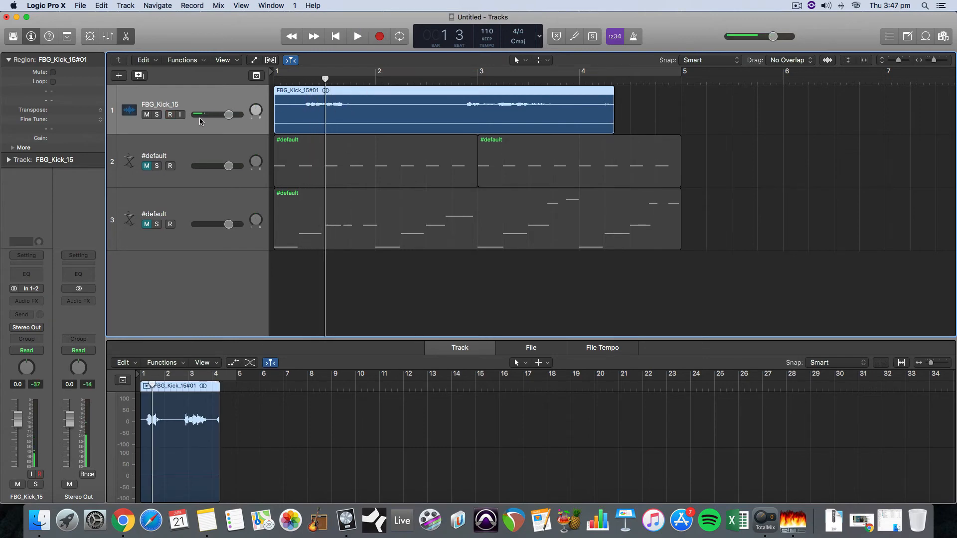
# Delete the recorded region along with its audio file, and delete the FBG_Kick_15 track.
pyautogui.press('Delete')
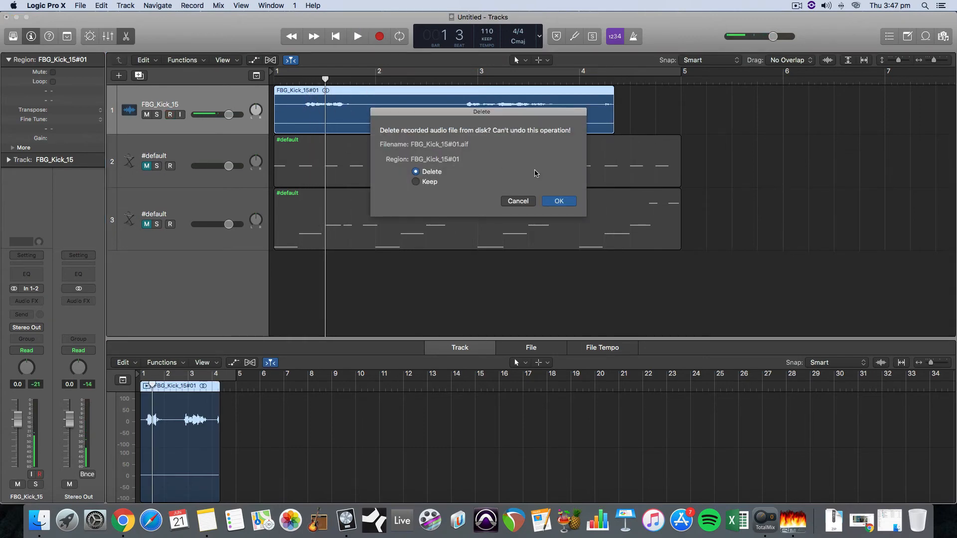
pyautogui.click(562, 203)
pyautogui.rightClick(232, 93)
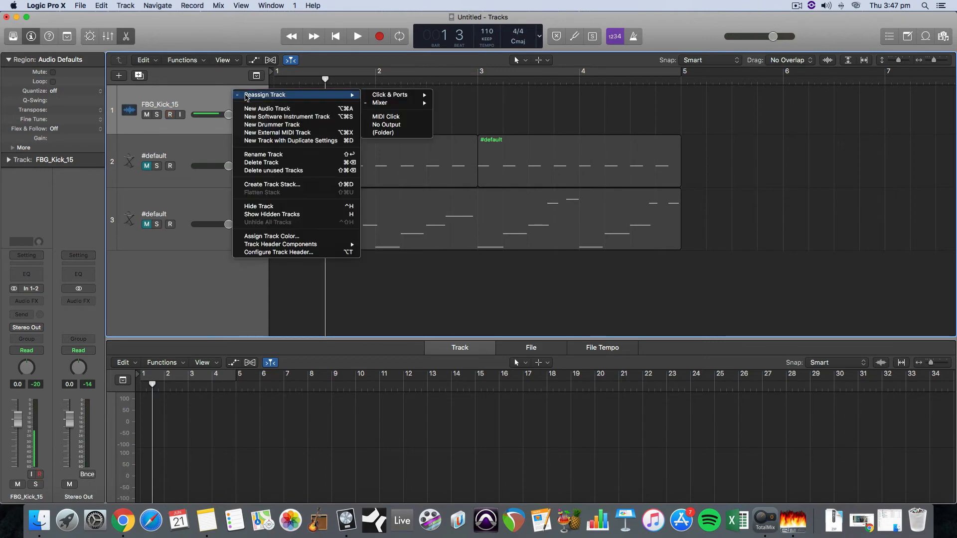
pyautogui.click(284, 165)
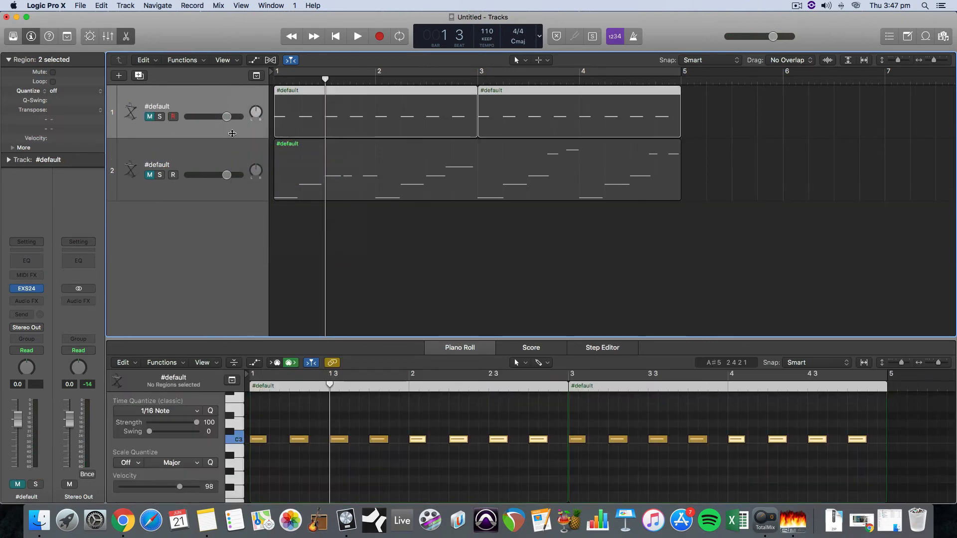
# Create one new audio track using Input 1 and record a short take on it, stopping in bar 2.
pyautogui.click(119, 76)
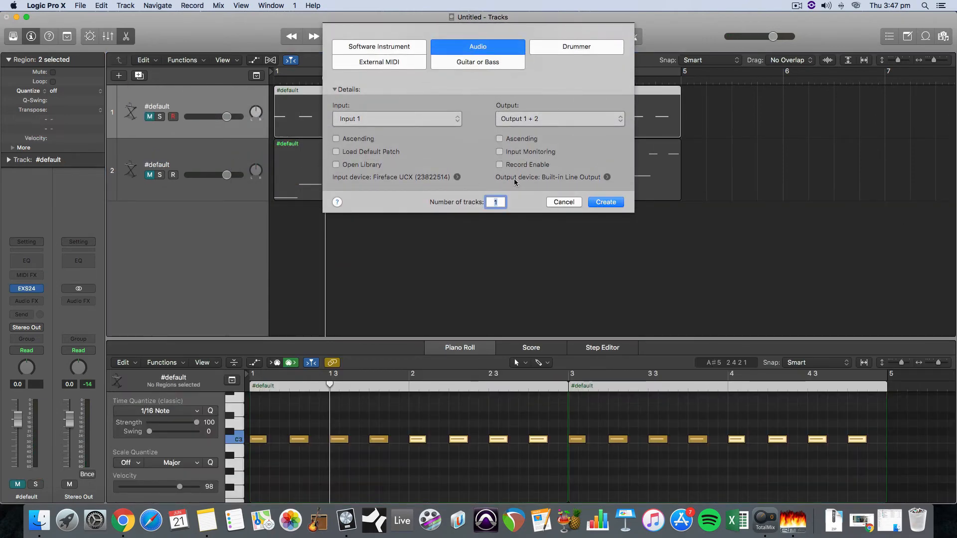
pyautogui.click(604, 202)
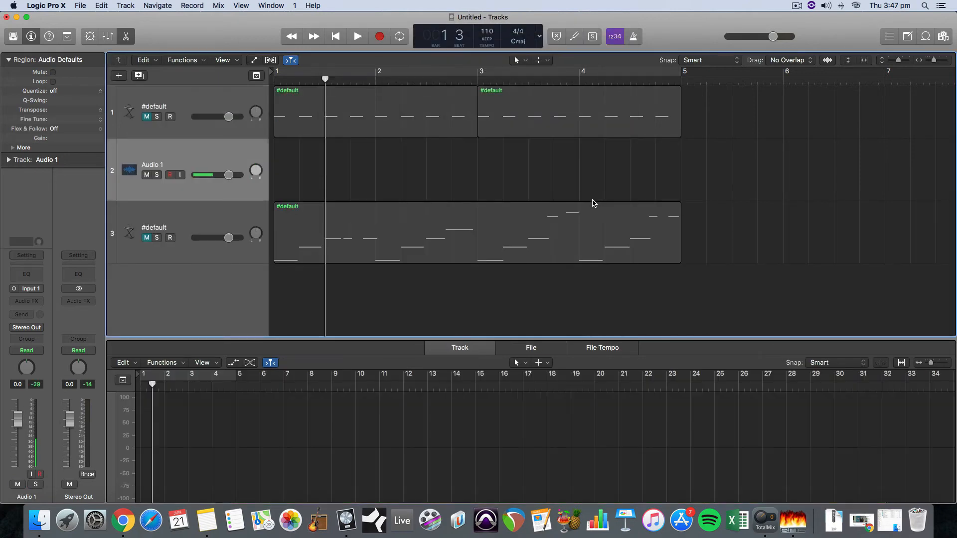
pyautogui.press('r')
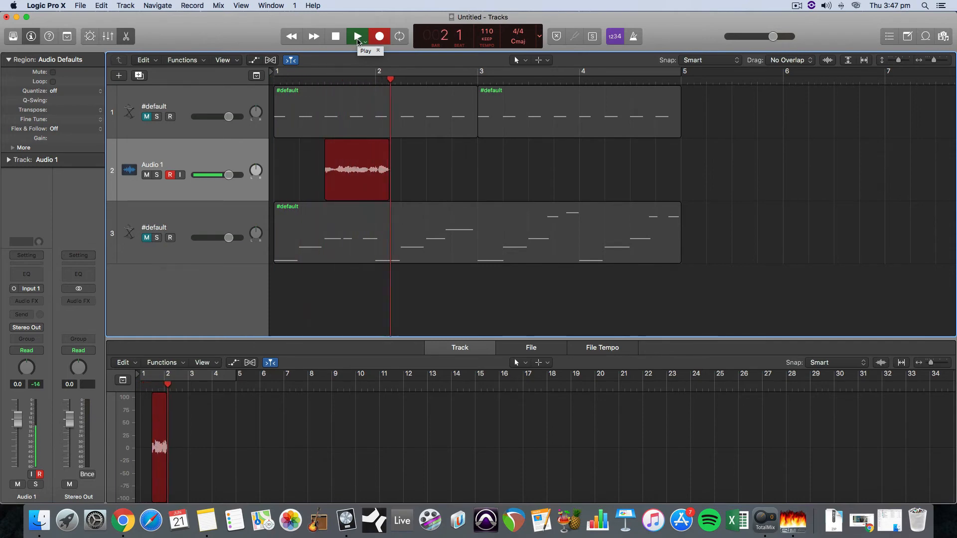
pyautogui.click(335, 37)
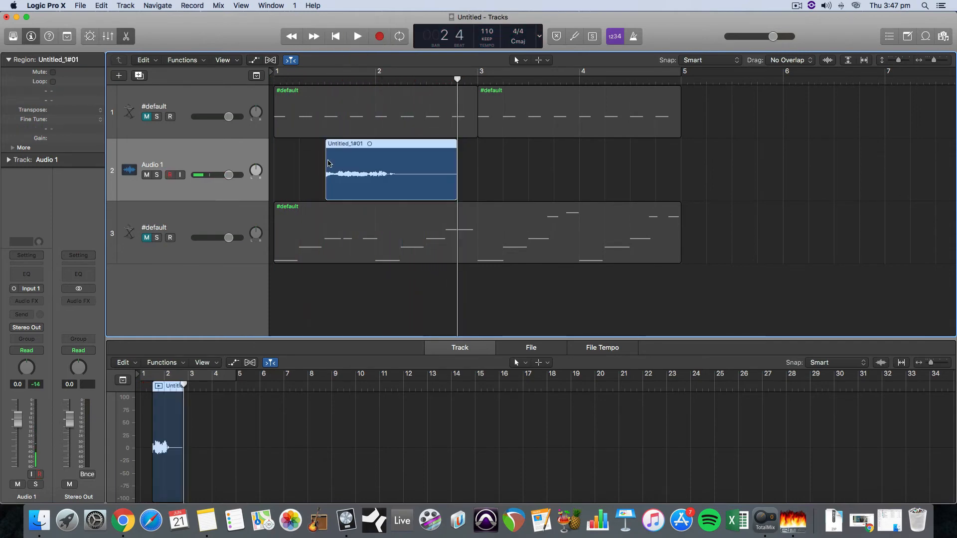
# Extend the start of the recorded region, audition it, trim the silence at its end, and move the region to bar 1.
pyautogui.moveTo(326, 186); pyautogui.dragTo(299, 190)
pyautogui.click(297, 81)
pyautogui.press('space')
pyautogui.press('space')
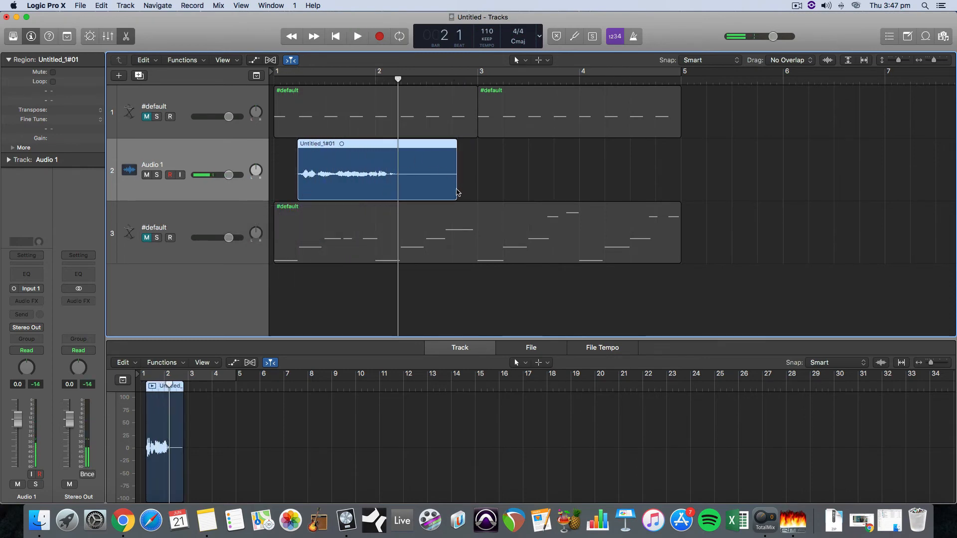
pyautogui.moveTo(458, 193); pyautogui.dragTo(415, 191)
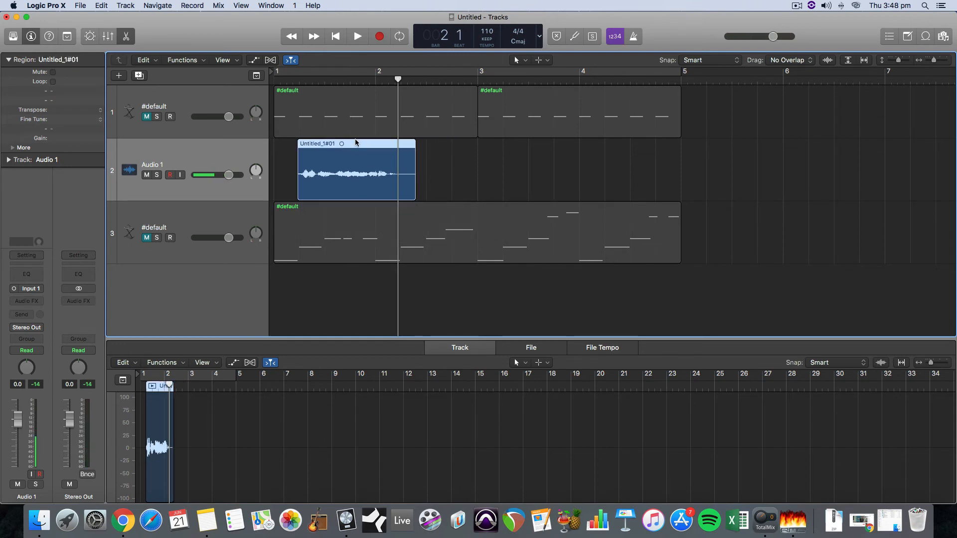
pyautogui.moveTo(355, 143); pyautogui.dragTo(332, 143)
# Cycle the recorded region's length, solo Audio 1, and bounce the section as a 24-bit Wave file named "this is a sample" on the Desktop.
pyautogui.moveTo(275, 73); pyautogui.dragTo(394, 75)
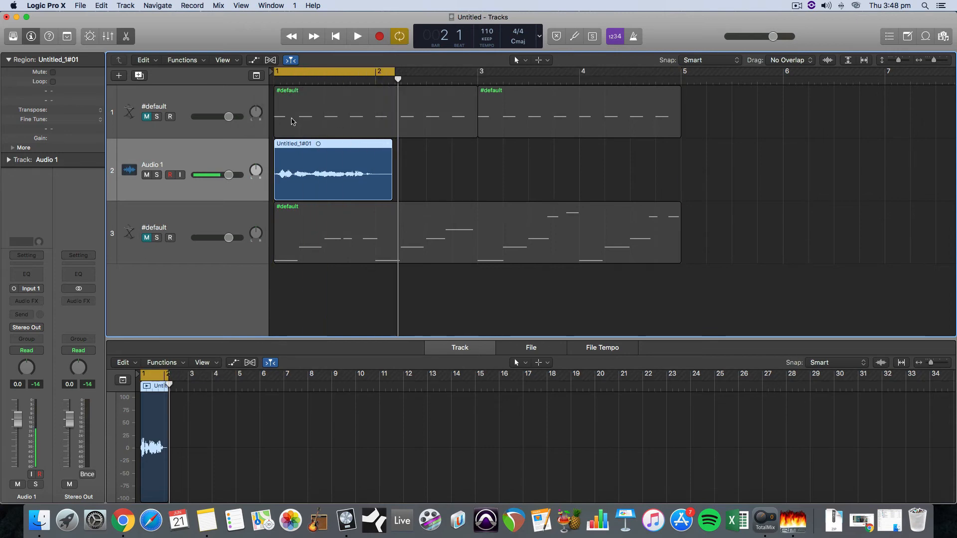
pyautogui.click(156, 175)
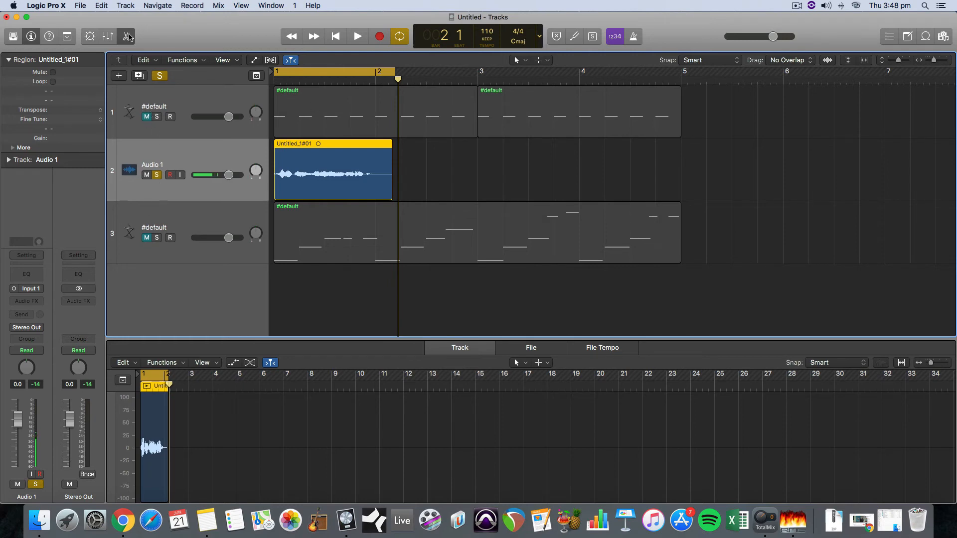
pyautogui.click(80, 6)
pyautogui.moveTo(142, 227)
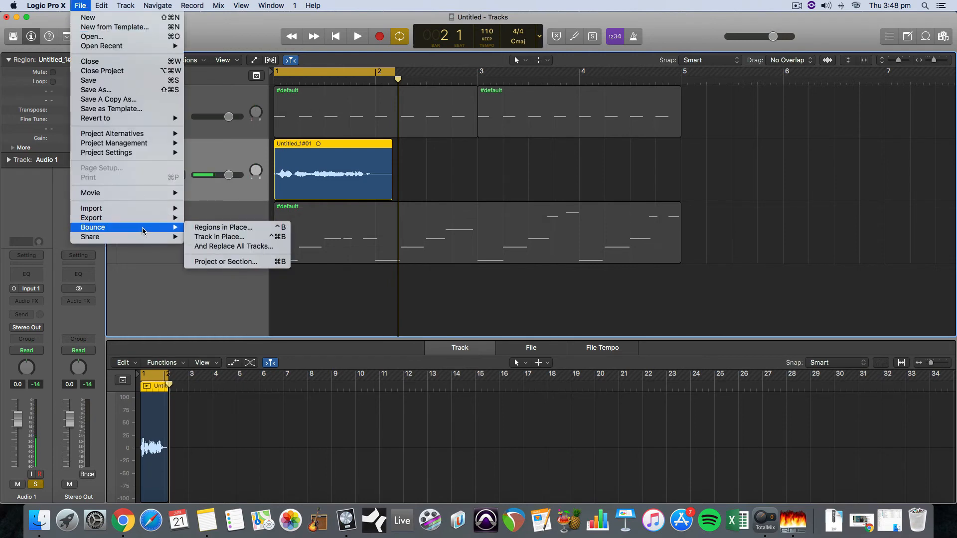
pyautogui.click(232, 264)
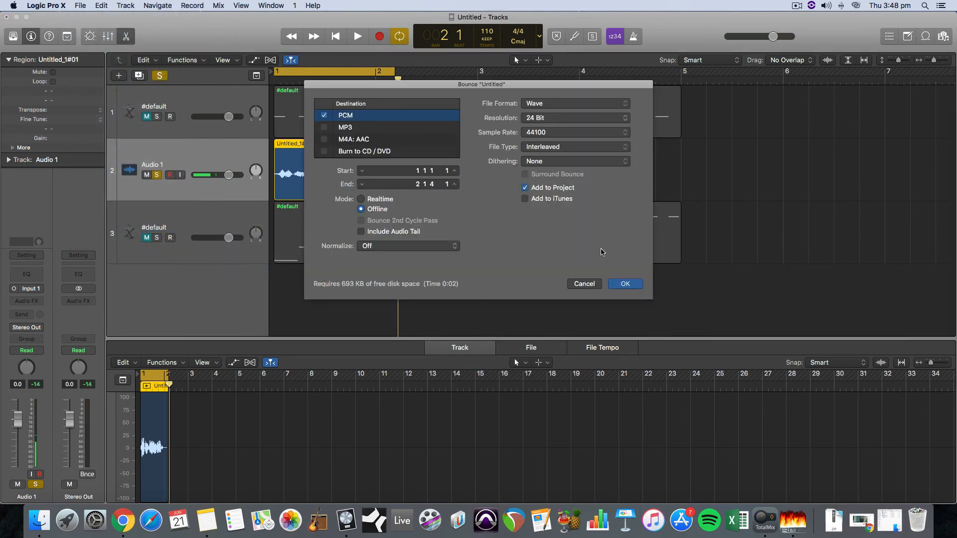
pyautogui.click(625, 284)
pyautogui.click(335, 171)
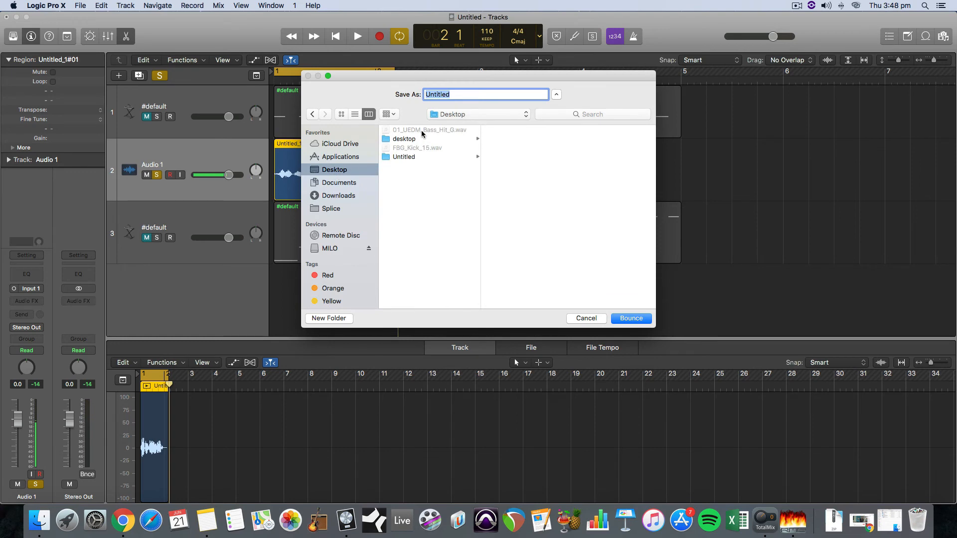
pyautogui.write('thi')
pyautogui.write('s is a sample')
pyautogui.press('Return')
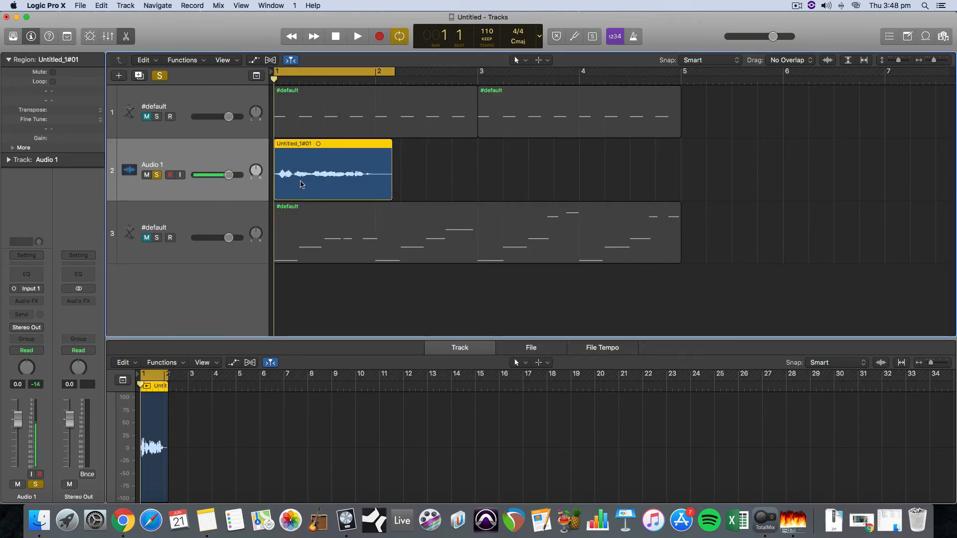
# Turn off solo on the Audio 1 track and mute it.
pyautogui.click(157, 175)
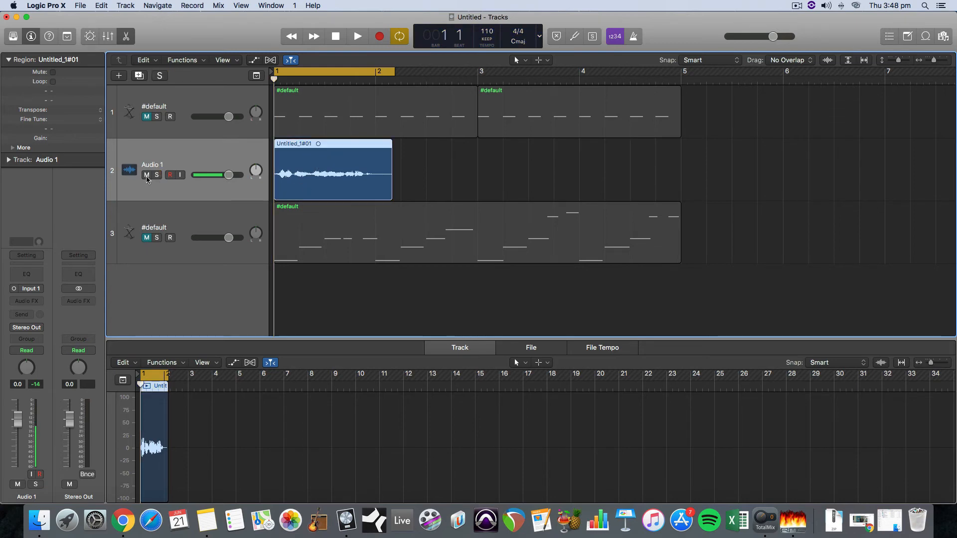
pyautogui.hotkey('ctrl', 'm')
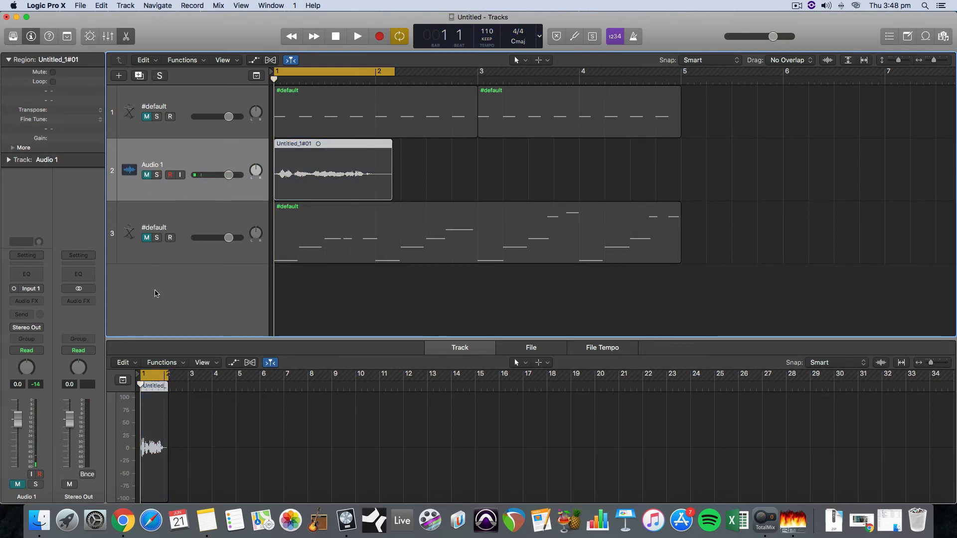
# Create one new software instrument track with a stereo EXS24 sampler as its instrument.
pyautogui.click(119, 76)
pyautogui.click(389, 50)
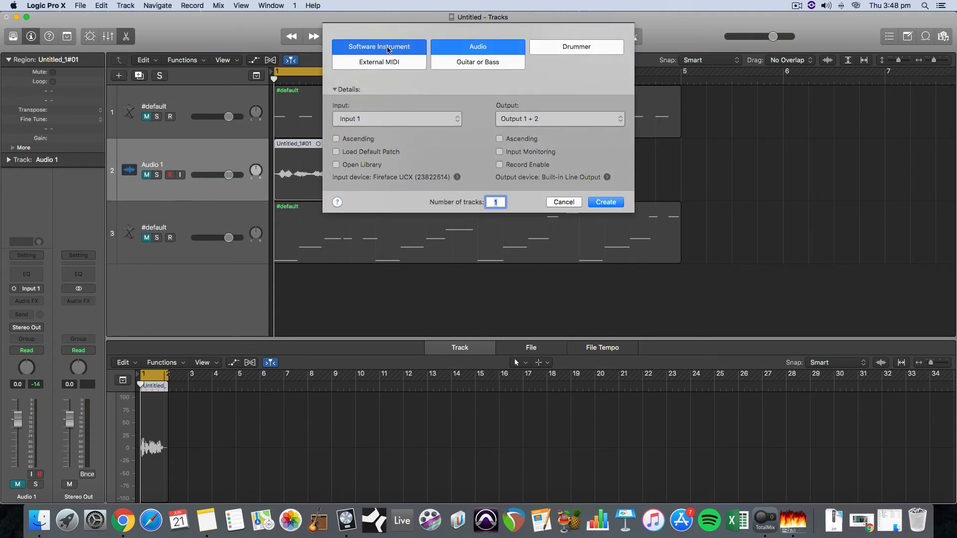
pyautogui.click(397, 122)
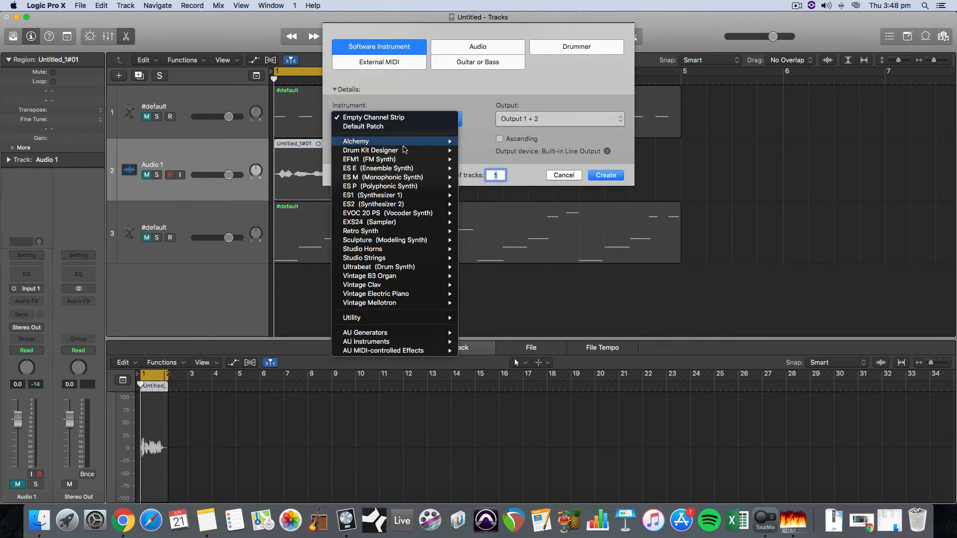
pyautogui.click(379, 226)
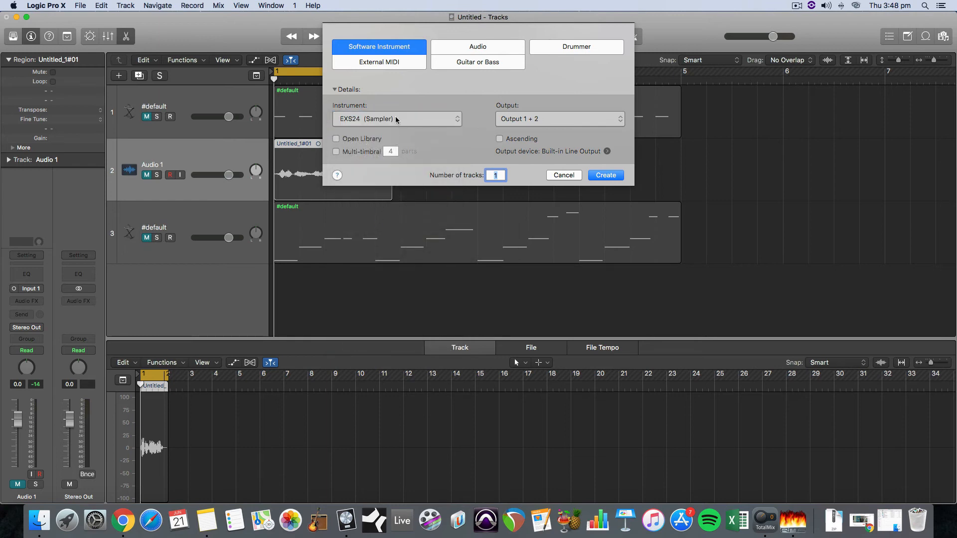
pyautogui.click(396, 119)
pyautogui.moveTo(408, 241)
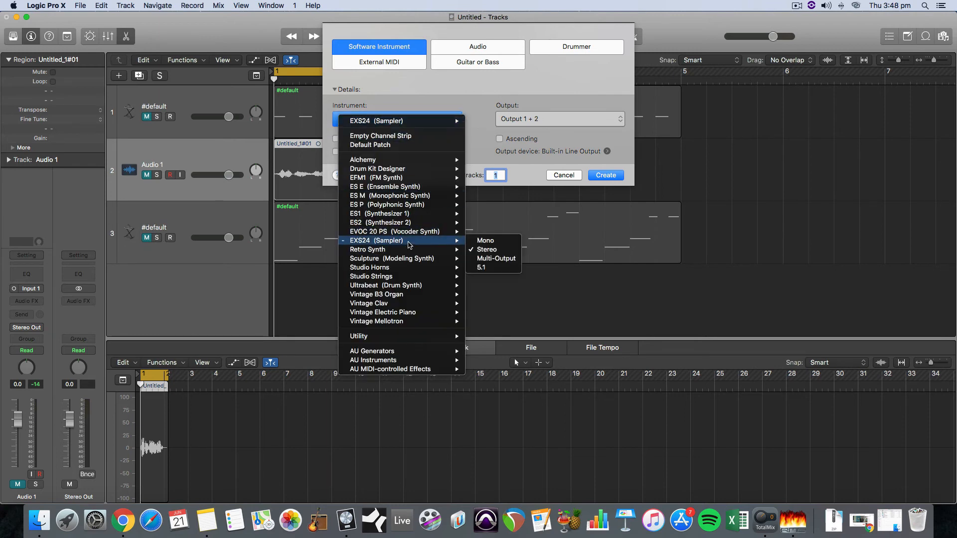
pyautogui.click(483, 250)
pyautogui.press('Return')
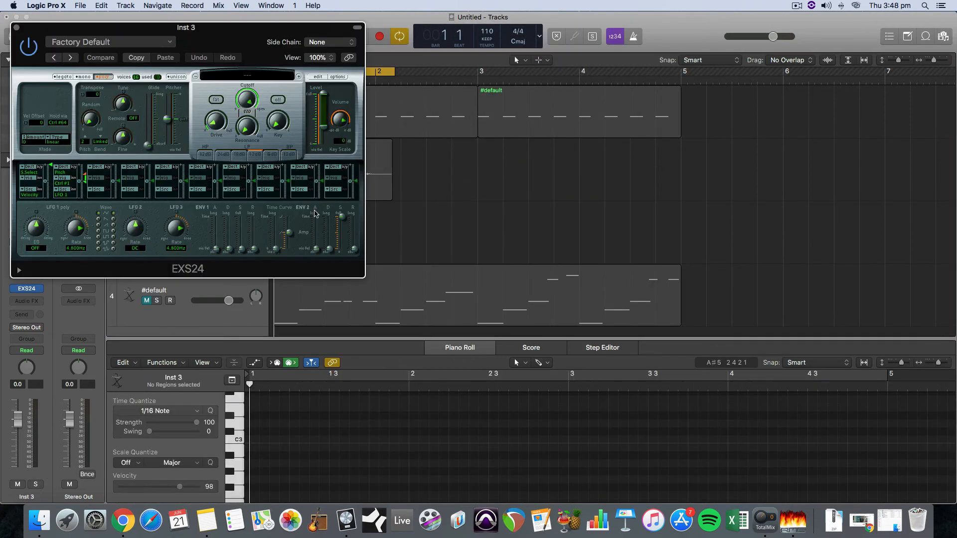
# Add a new zone in the EXS24 Instrument Editor, preview "this is a sample.wav" from the Desktop, and load it into the zone.
pyautogui.click(316, 77)
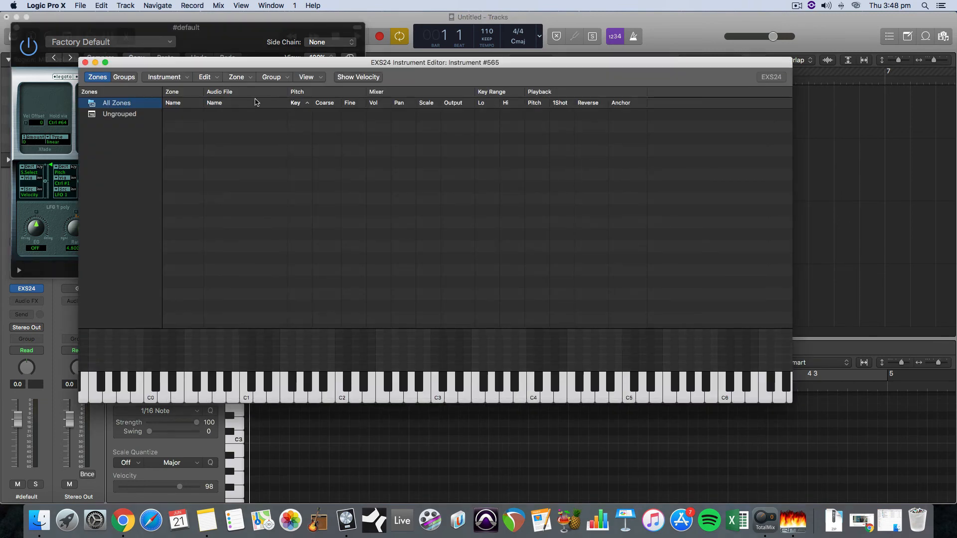
pyautogui.click(244, 78)
pyautogui.click(247, 88)
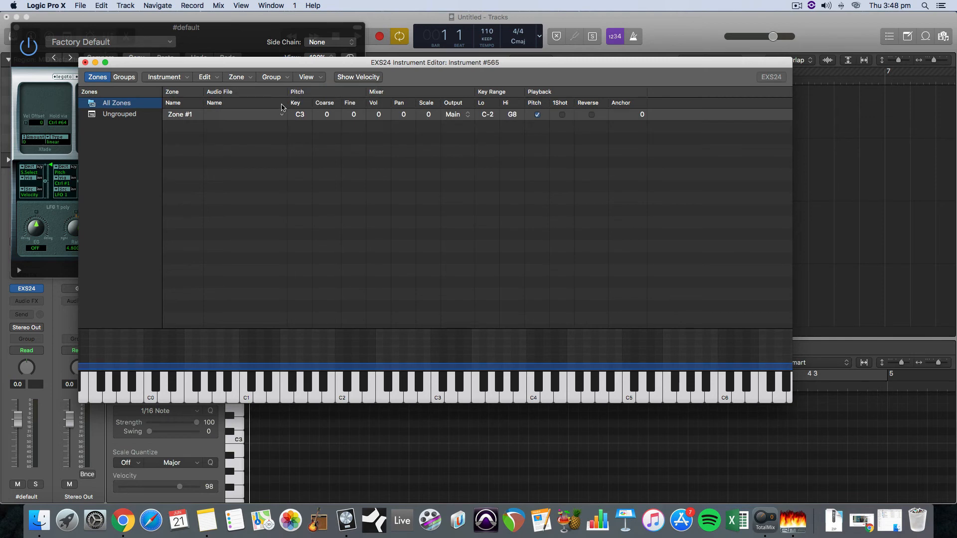
pyautogui.click(281, 118)
pyautogui.click(321, 119)
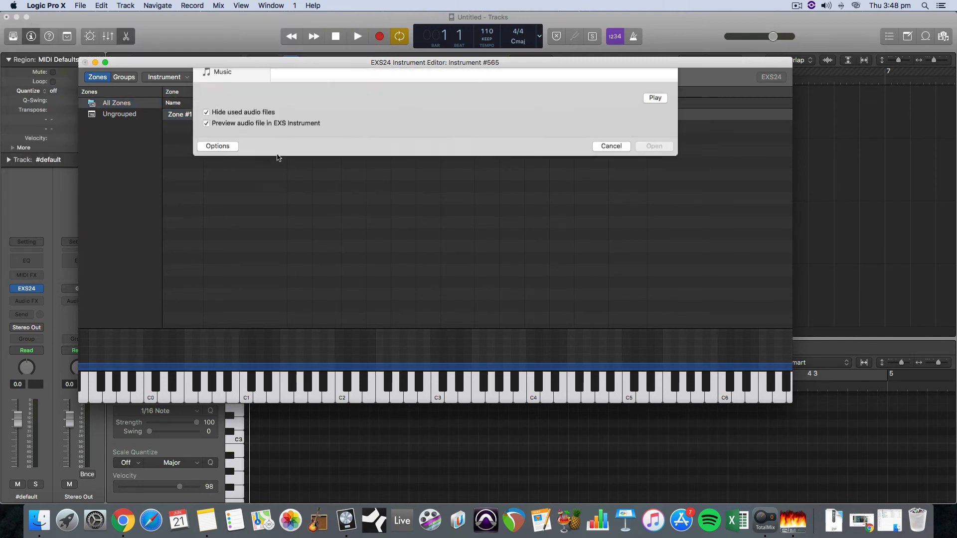
pyautogui.click(319, 133)
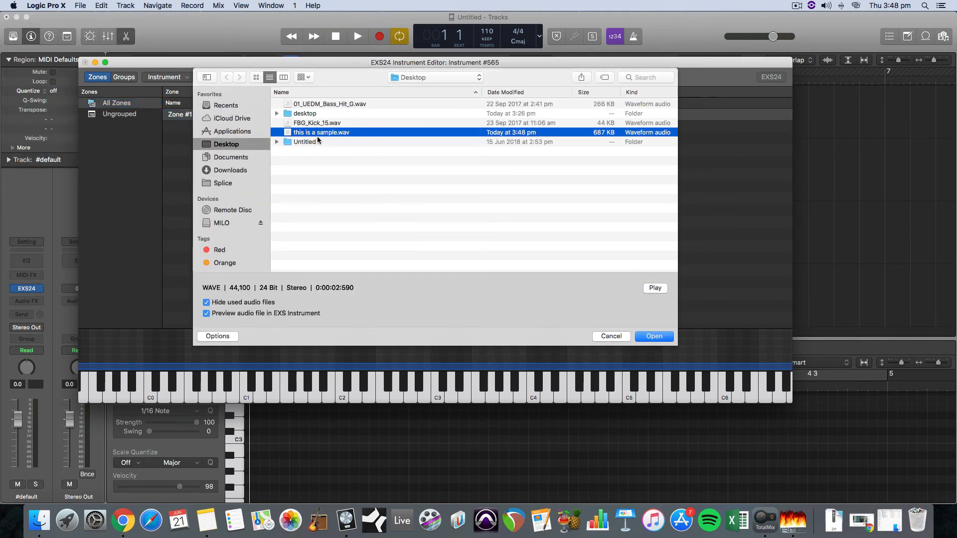
pyautogui.click(647, 287)
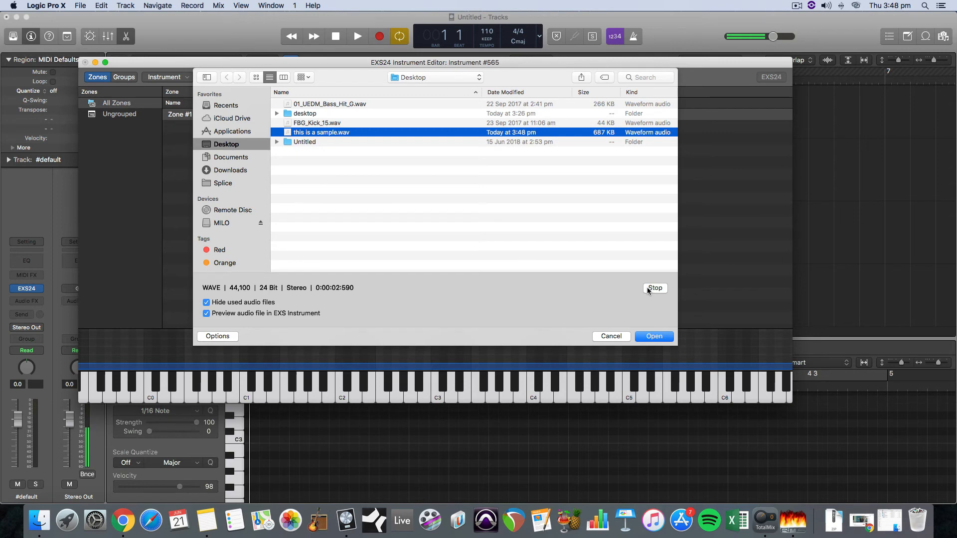
pyautogui.click(654, 337)
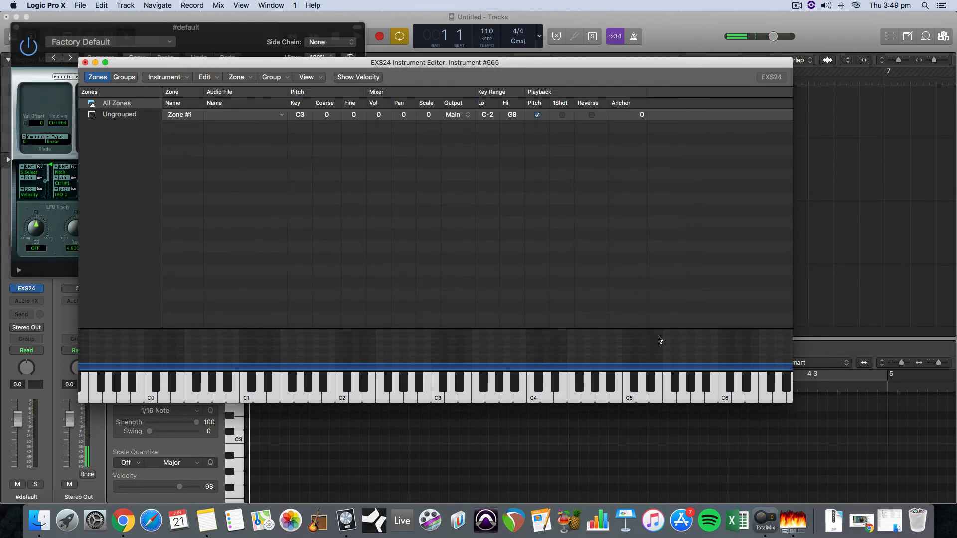
# Close the Instrument Editor and save the sampler instrument as "sample" in the Sampler Instruments folder.
pyautogui.click(85, 63)
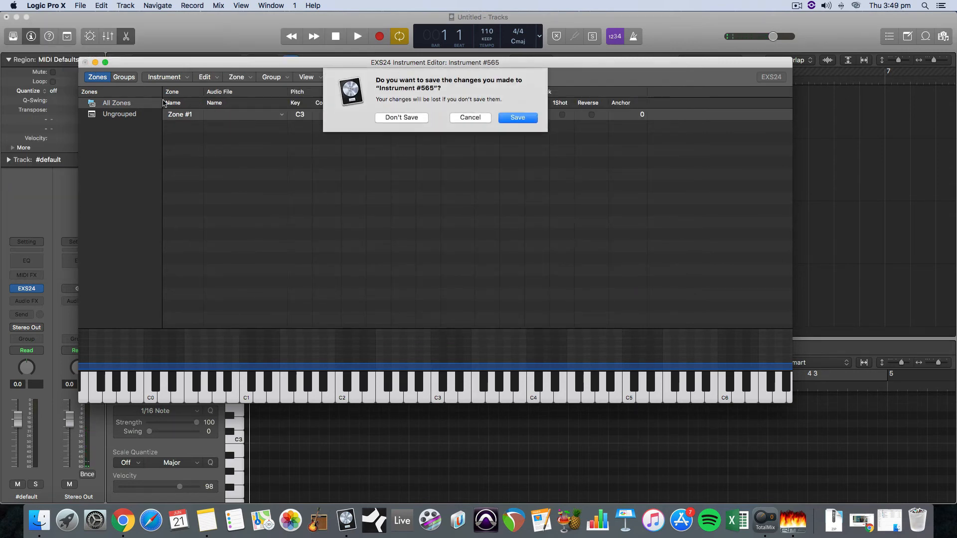
pyautogui.click(507, 118)
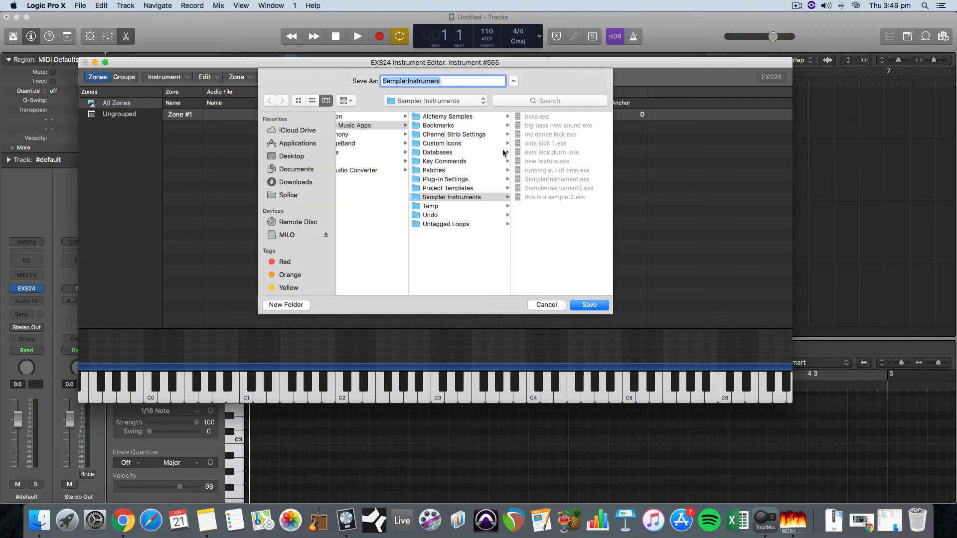
pyautogui.write('sample')
pyautogui.press('Return')
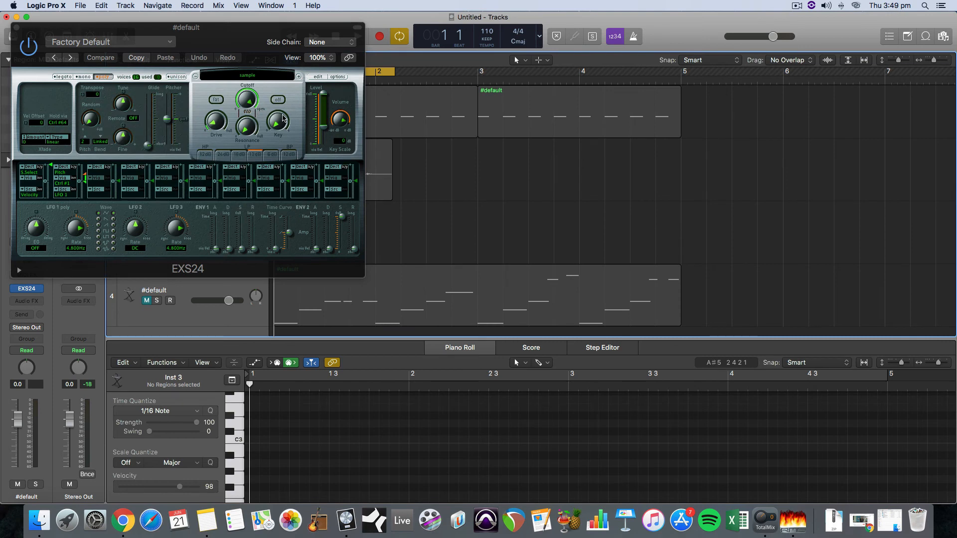
# Open Musical Typing, audition the sample at several pitches, and close the EXS24 window.
pyautogui.press('super+k')
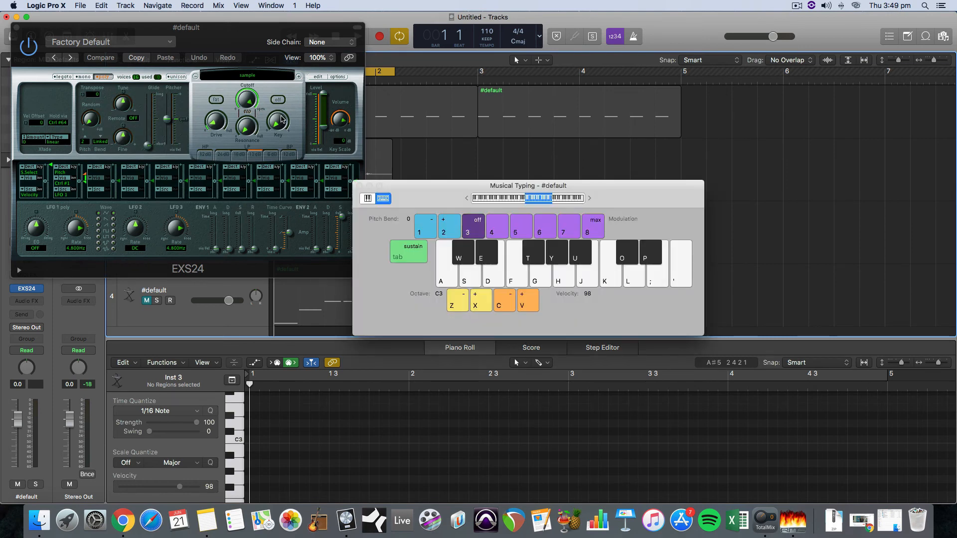
pyautogui.press('a')
pyautogui.press('e')
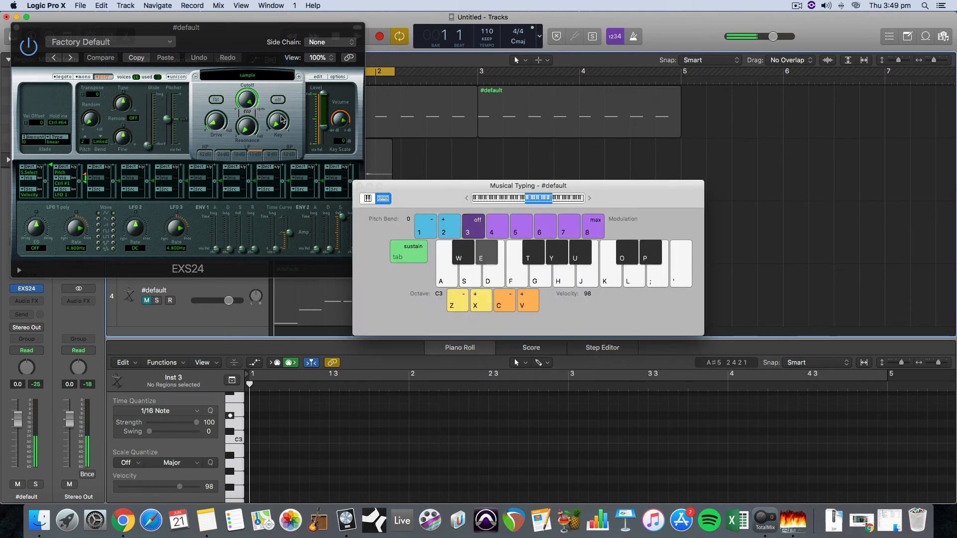
pyautogui.press('f')
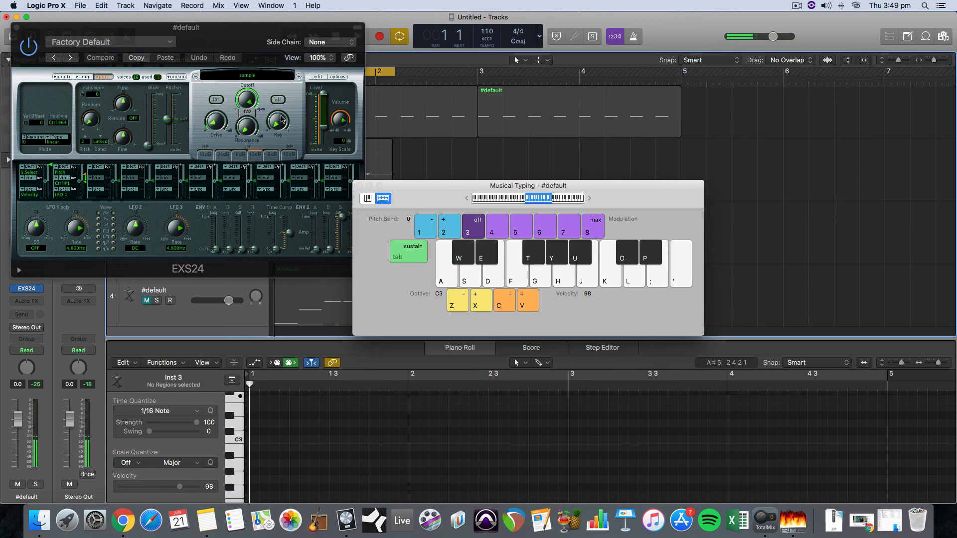
pyautogui.press('g')
pyautogui.press('a')
pyautogui.click(16, 28)
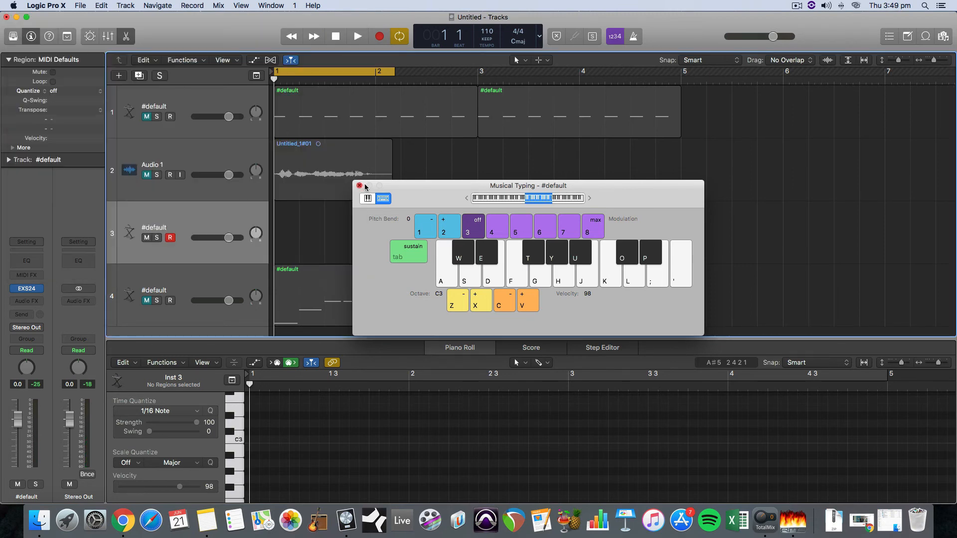
# Record a short trial take of the sampler on track 3, stop, and delete the recorded region.
pyautogui.moveTo(428, 188); pyautogui.dragTo(591, 160)
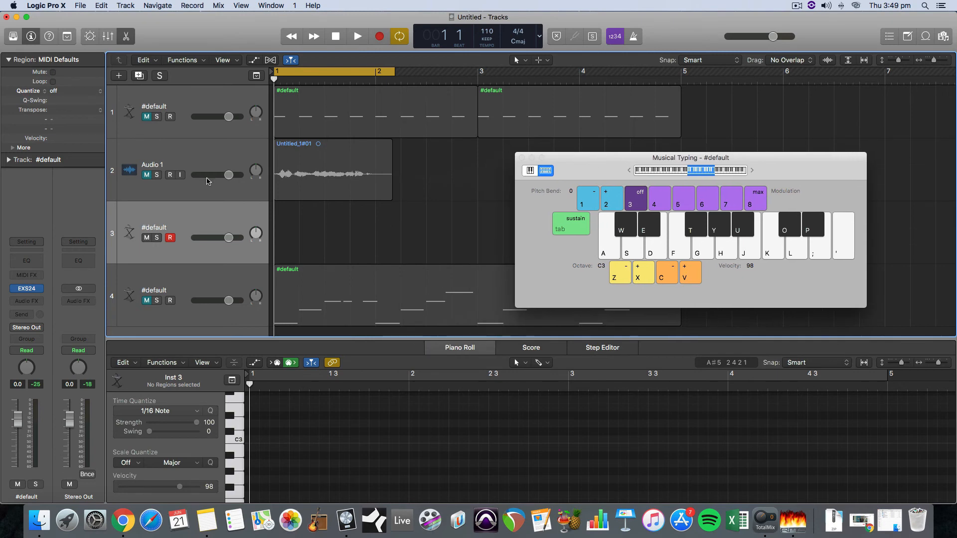
pyautogui.click(378, 40)
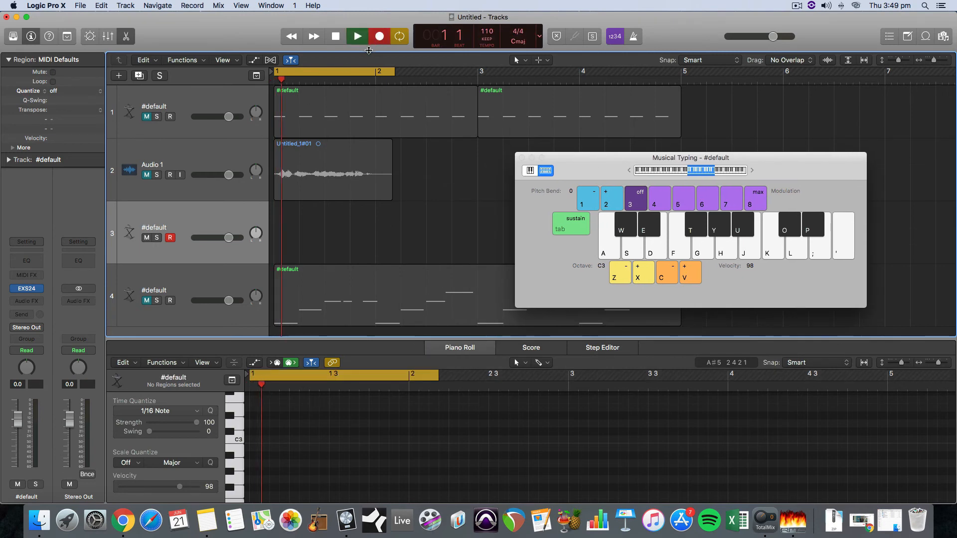
pyautogui.press('a')
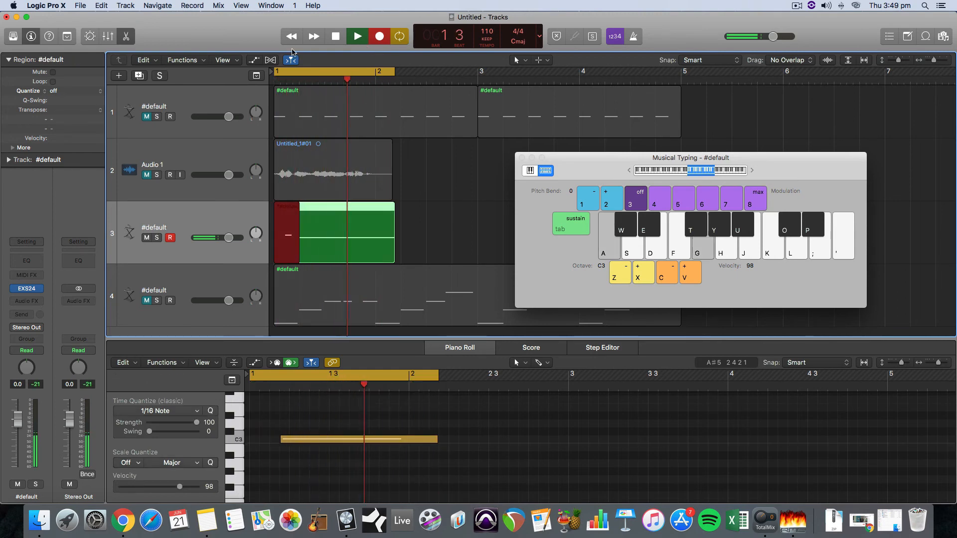
pyautogui.press('space')
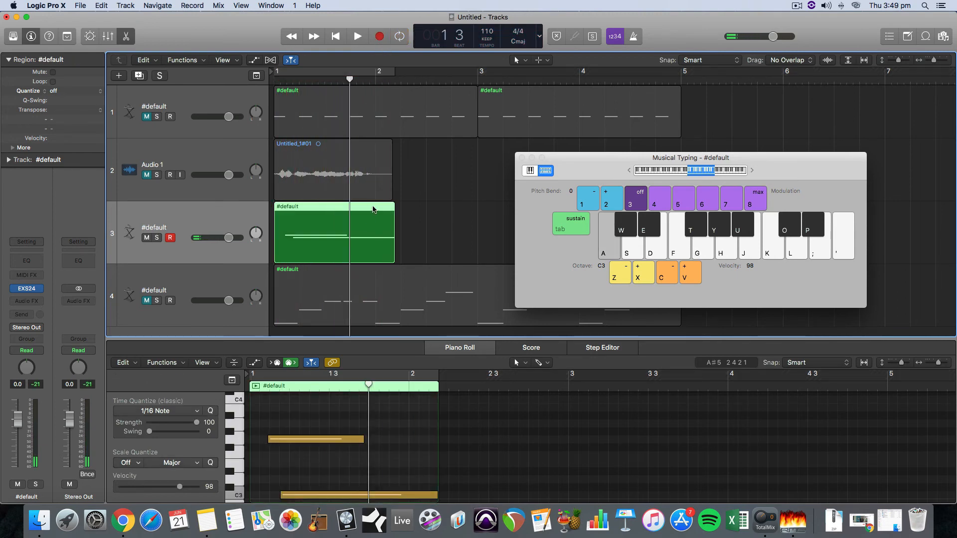
pyautogui.press('Delete')
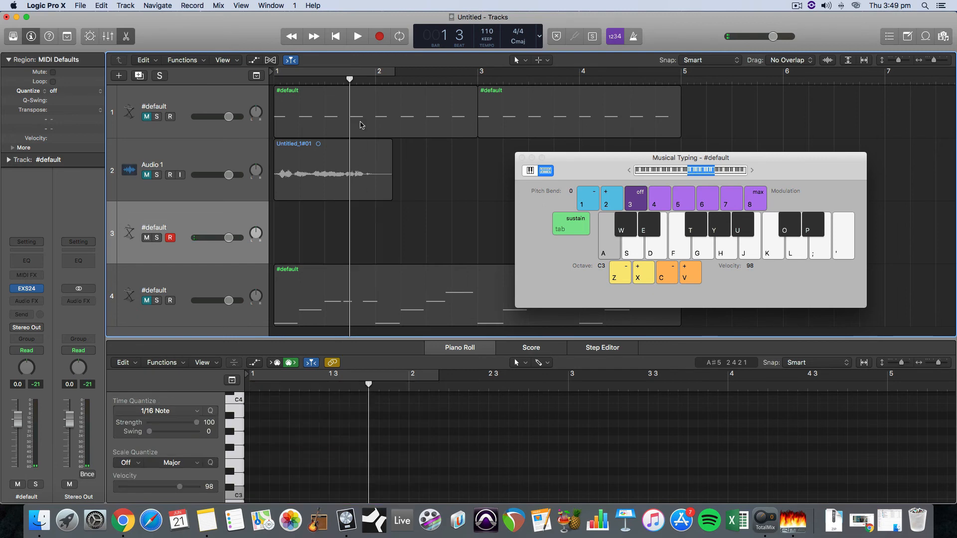
# Return the playhead to bar 1 and unmute the instrument tracks 1 and 4.
pyautogui.click(341, 44)
pyautogui.click(148, 119)
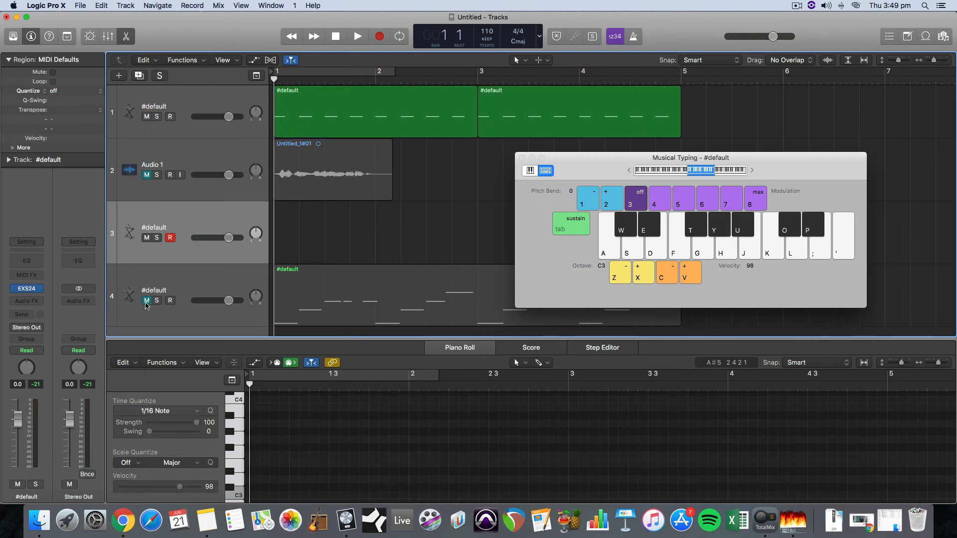
pyautogui.click(146, 302)
# Record a four-bar sampler part on track 3 from bar 1, playing C3, F3, G3 and C3 on Musical Typing.
pyautogui.press('r')
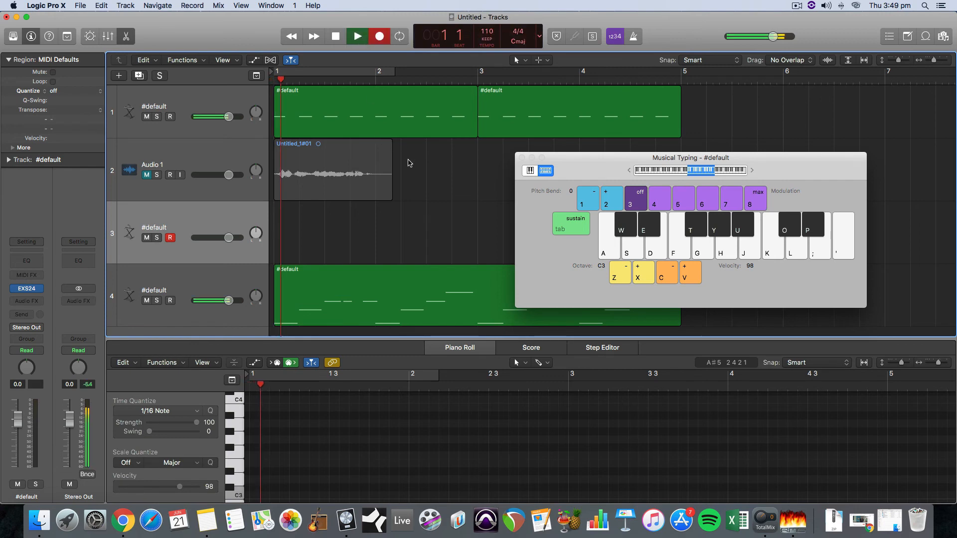
pyautogui.press('a')
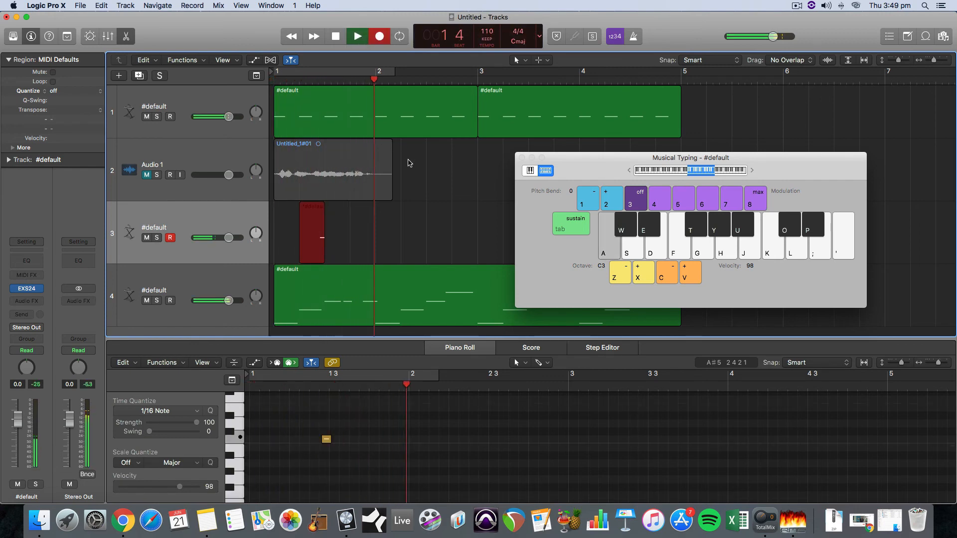
pyautogui.press('f')
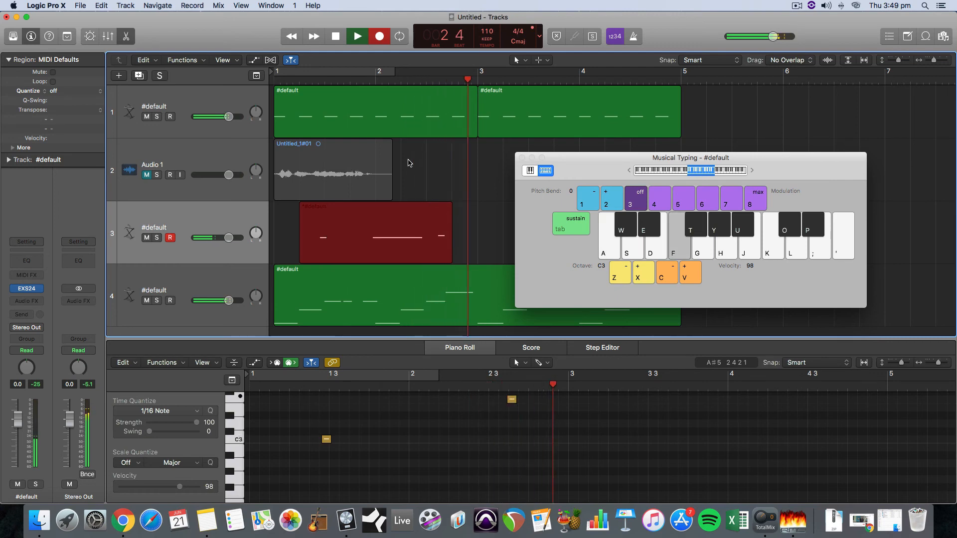
pyautogui.press('g')
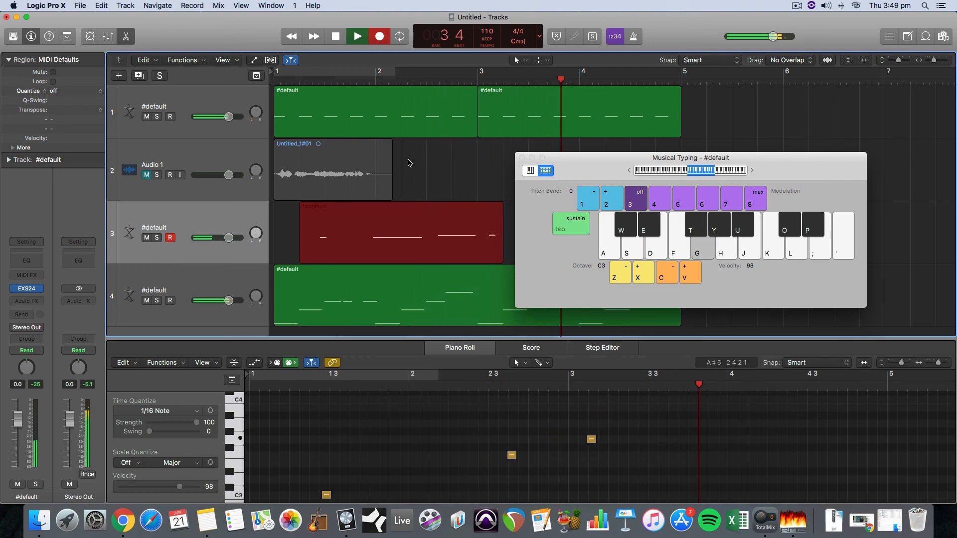
pyautogui.press('a')
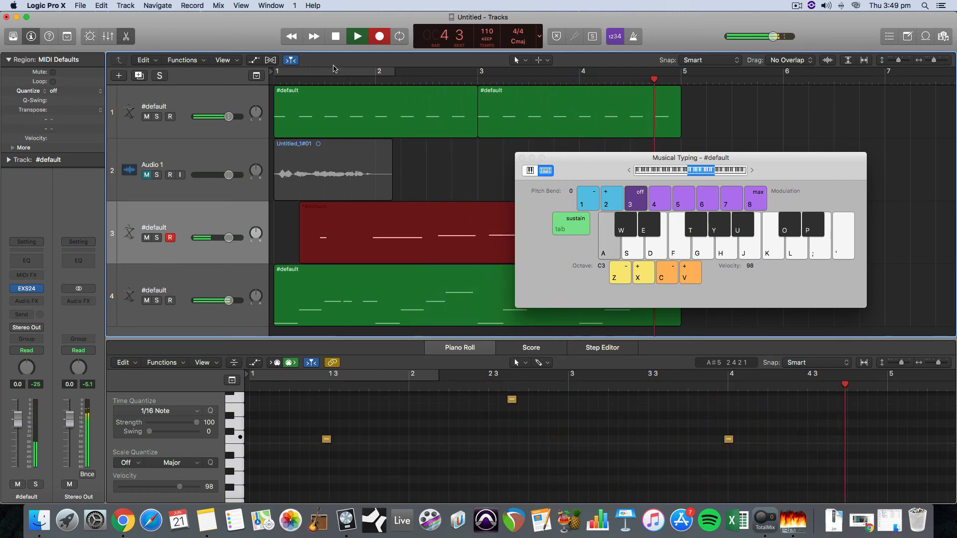
pyautogui.click(335, 37)
# Move Musical Typing clear of the recorded region and mute tracks 1 and 4.
pyautogui.moveTo(577, 172); pyautogui.dragTo(640, 147)
pyautogui.click(145, 117)
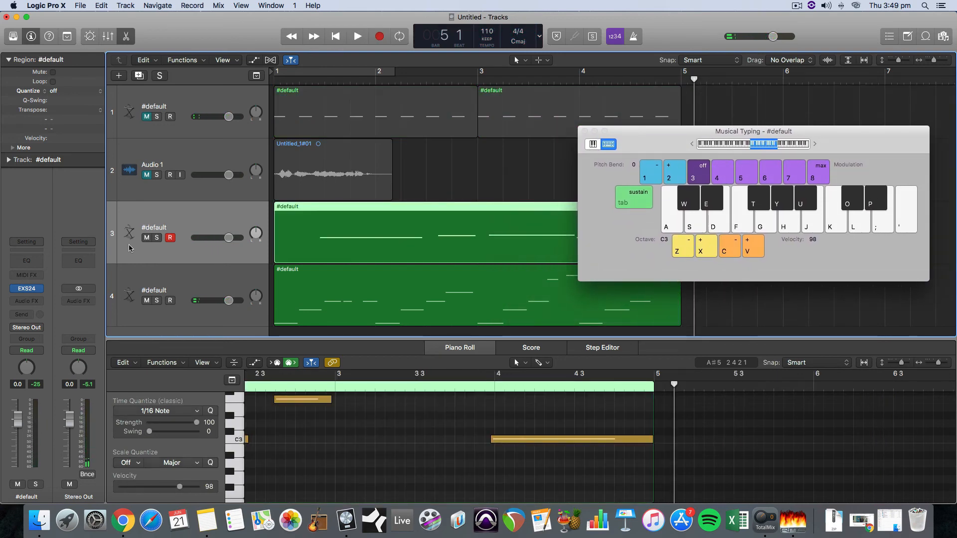
pyautogui.click(147, 301)
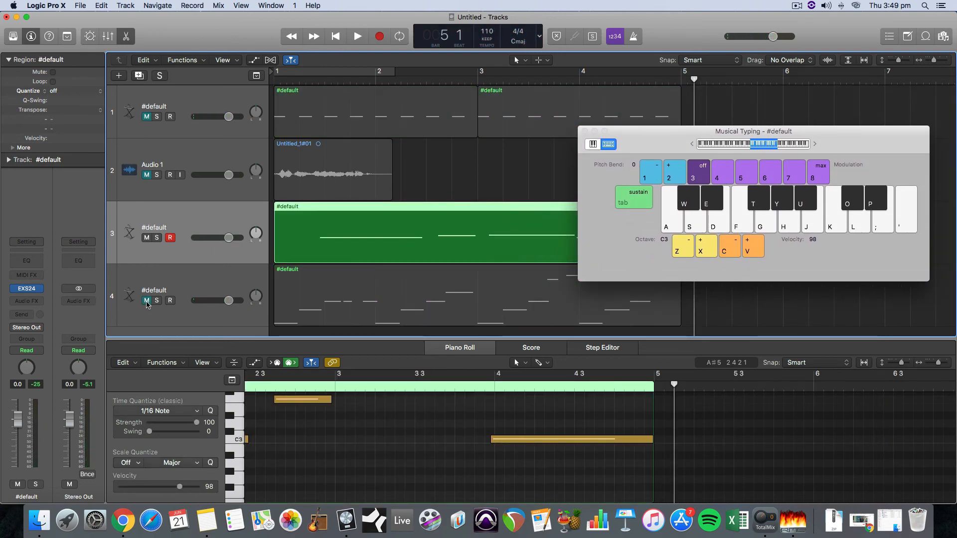
# Show the recorded track 3 region in the Piano Roll, close Musical Typing, and enlarge the editor.
pyautogui.doubleClick(348, 209)
pyautogui.doubleClick(408, 214)
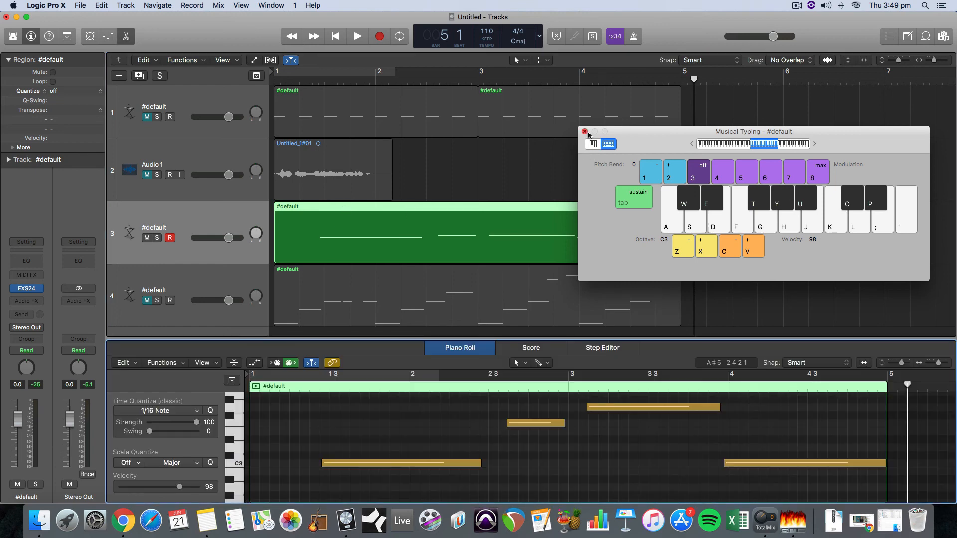
pyautogui.click(585, 131)
pyautogui.moveTo(556, 340); pyautogui.dragTo(557, 132)
# Play the recorded sampler part from the start and stop in bar 3.
pyautogui.press('space')
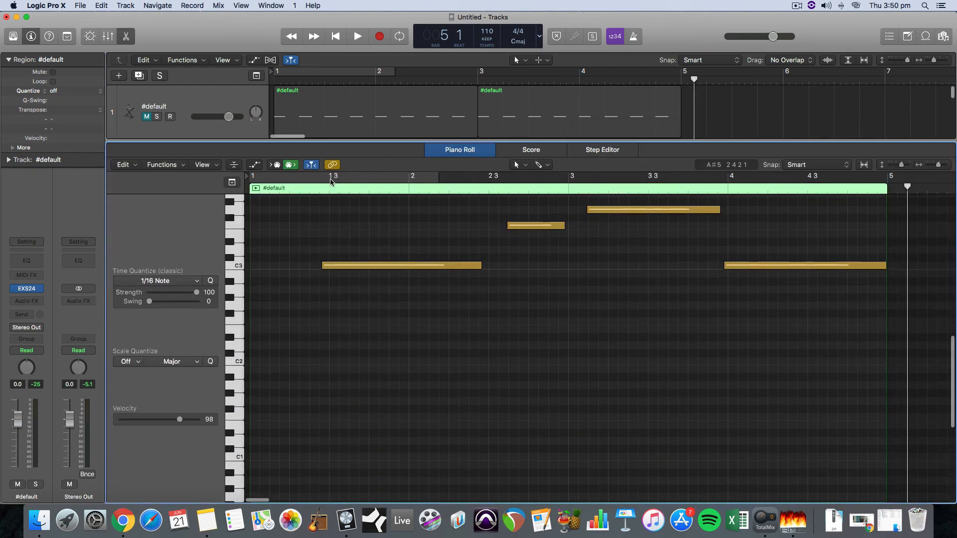
pyautogui.click(309, 191)
pyautogui.press('space')
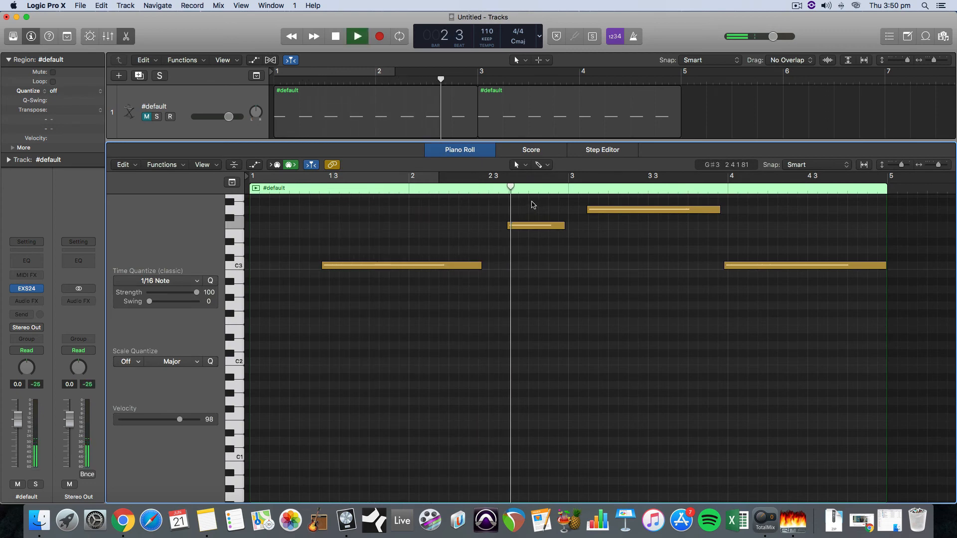
pyautogui.press('space')
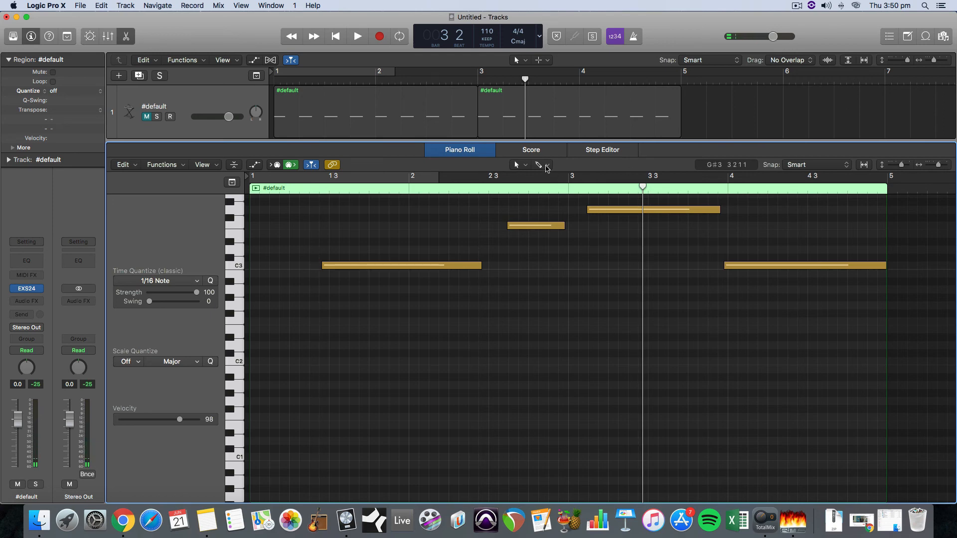
# Add two long notes at E3 and G#2 beneath bar 3's G3 note and play the chord from bar 3.
pyautogui.moveTo(589, 233); pyautogui.dragTo(717, 233)
pyautogui.moveTo(589, 297)
pyautogui.mouseDown()
pyautogui.moveTo(811, 297)
pyautogui.moveTo(727, 297)
pyautogui.mouseUp()
pyautogui.click(576, 189)
pyautogui.press('space')
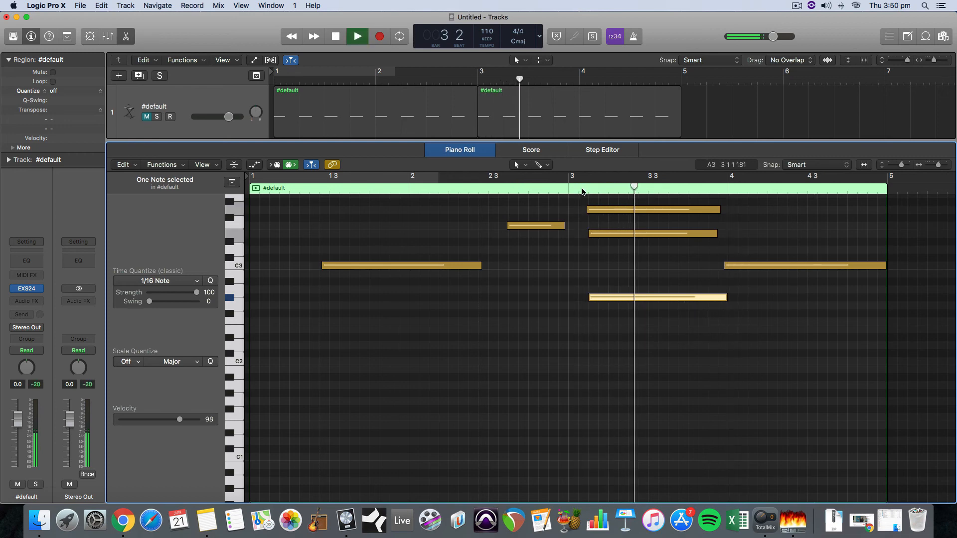
pyautogui.press('space')
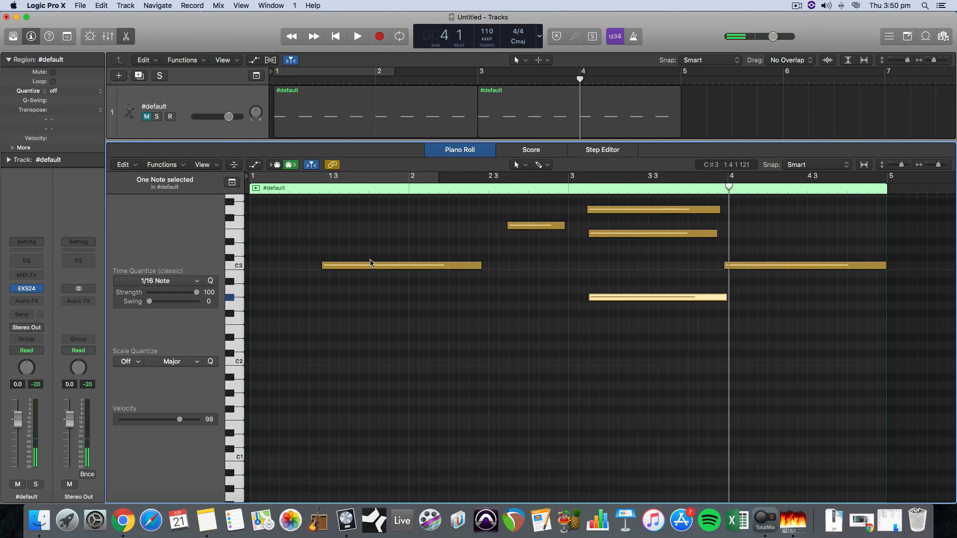
# Move the first C3 note to the start of bar 1 and display Pitch Bend in the Piano Roll's automation area.
pyautogui.moveTo(357, 267); pyautogui.dragTo(285, 267)
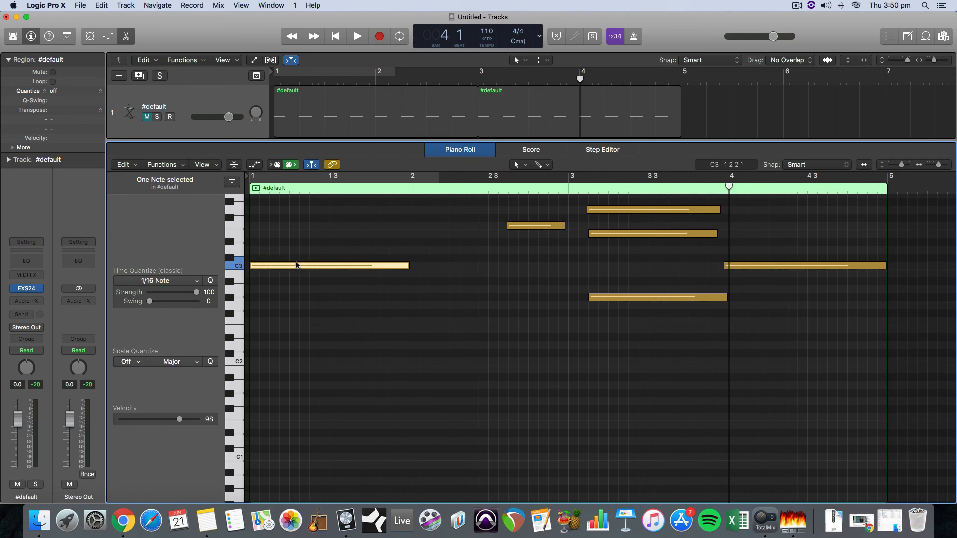
pyautogui.click(254, 165)
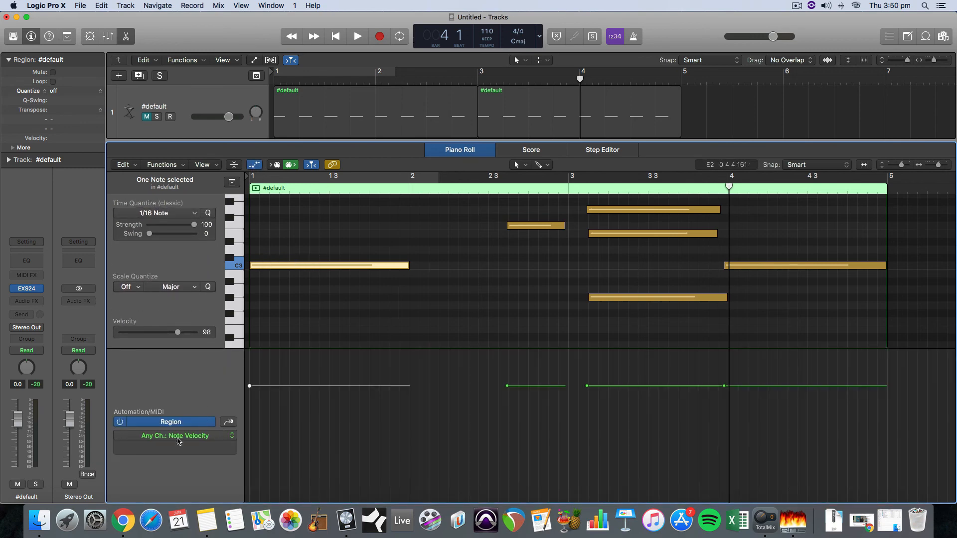
pyautogui.click(231, 437)
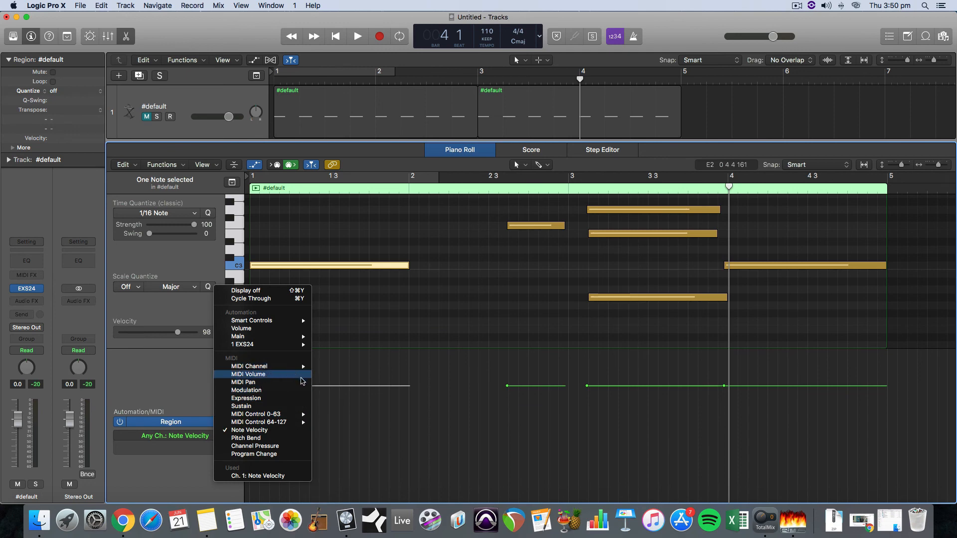
pyautogui.click(280, 440)
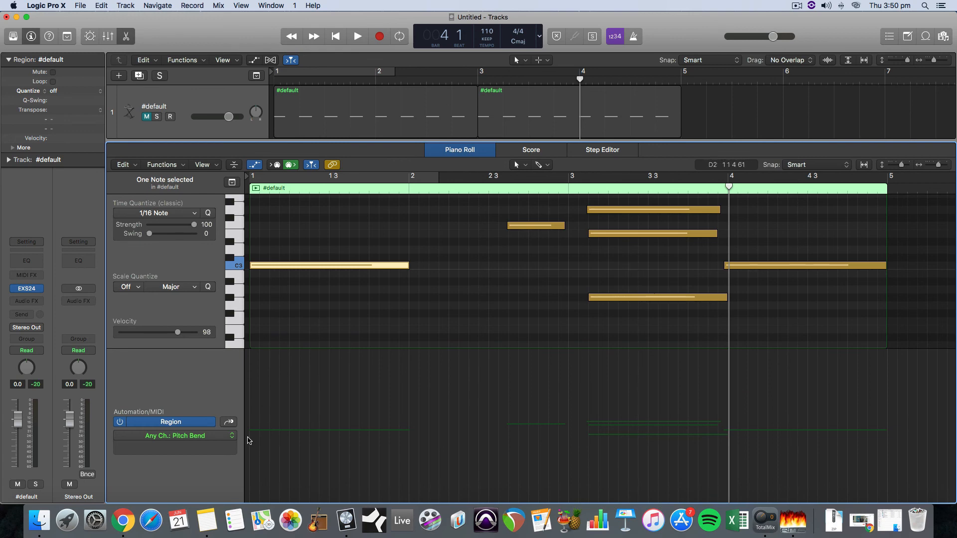
# Draw a pitch bend ramp falling from -3 at bar 1 to -64 at bar 2 and play it from the start.
pyautogui.click(257, 434)
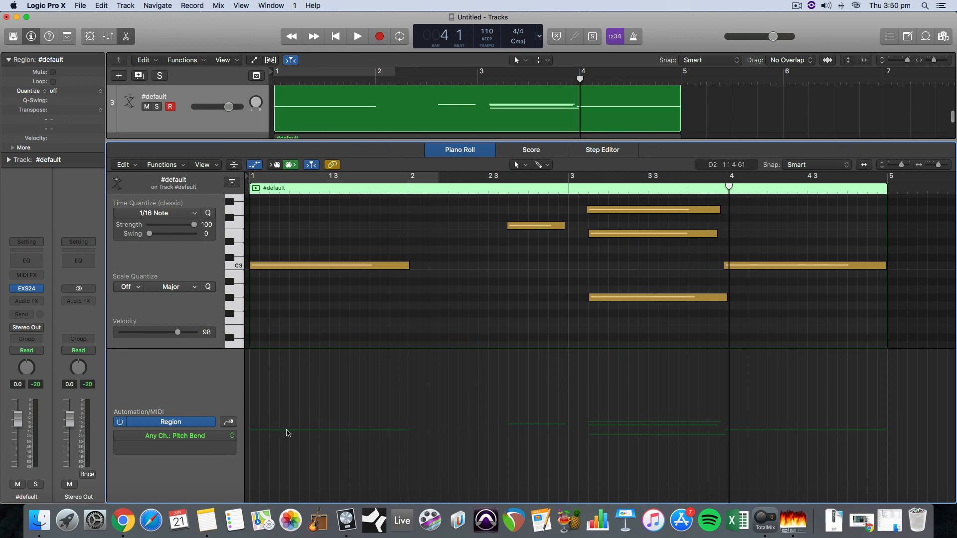
pyautogui.click(267, 429)
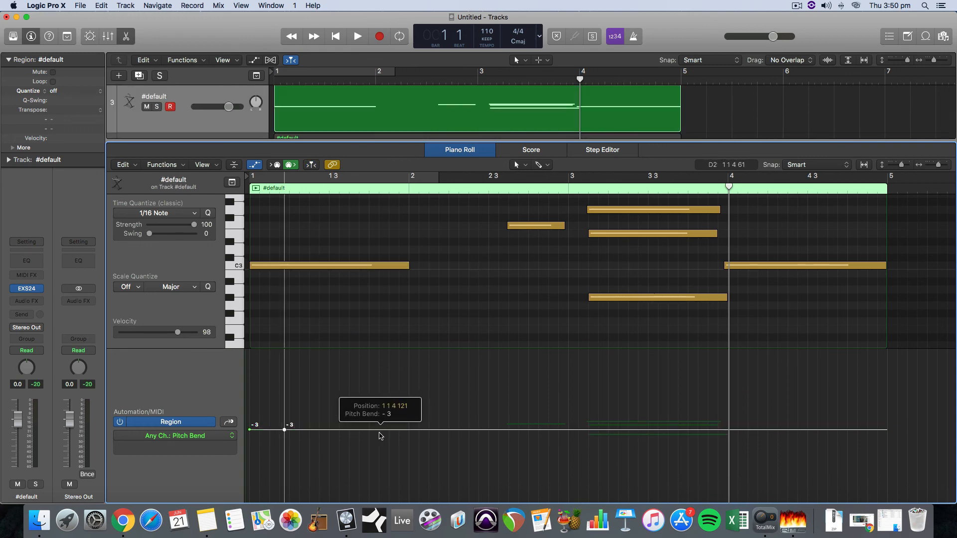
pyautogui.moveTo(279, 430); pyautogui.dragTo(411, 501)
pyautogui.press('Return')
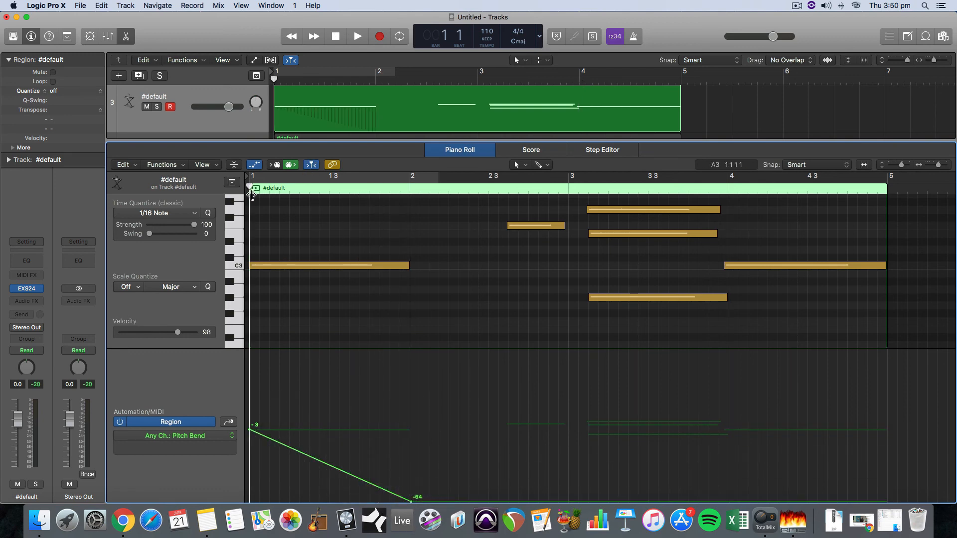
pyautogui.press('space')
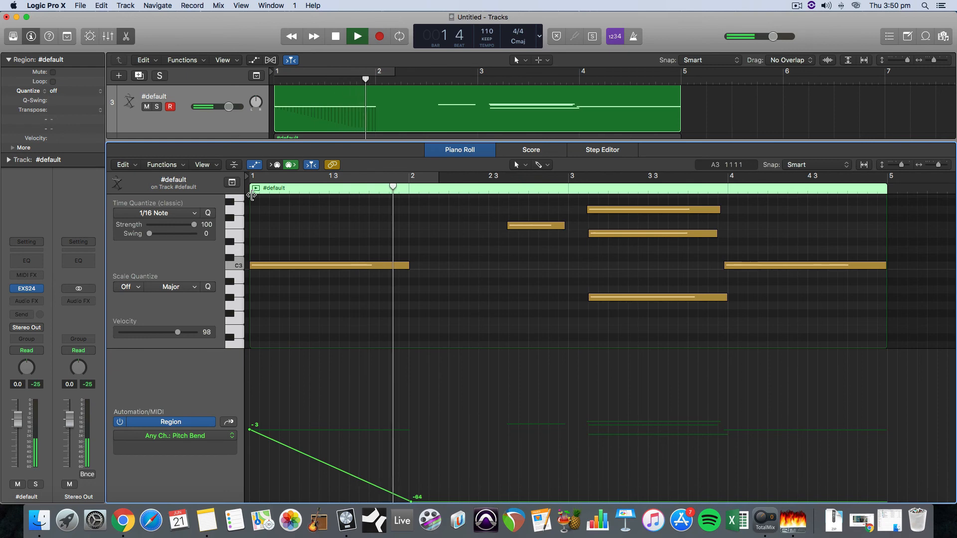
pyautogui.press('space')
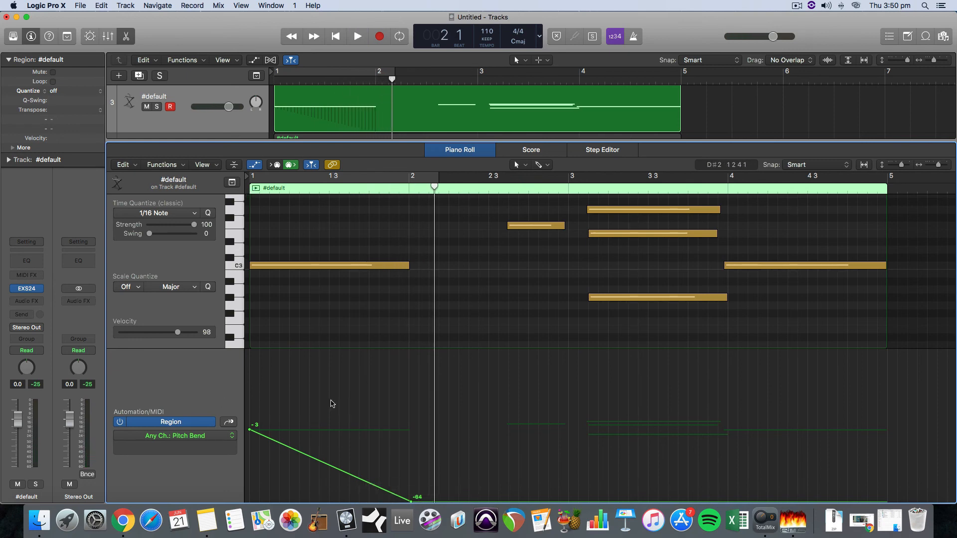
# Enlarge the tracks area and open the EXS24 instrument of track 3.
pyautogui.moveTo(243, 141); pyautogui.dragTo(244, 309)
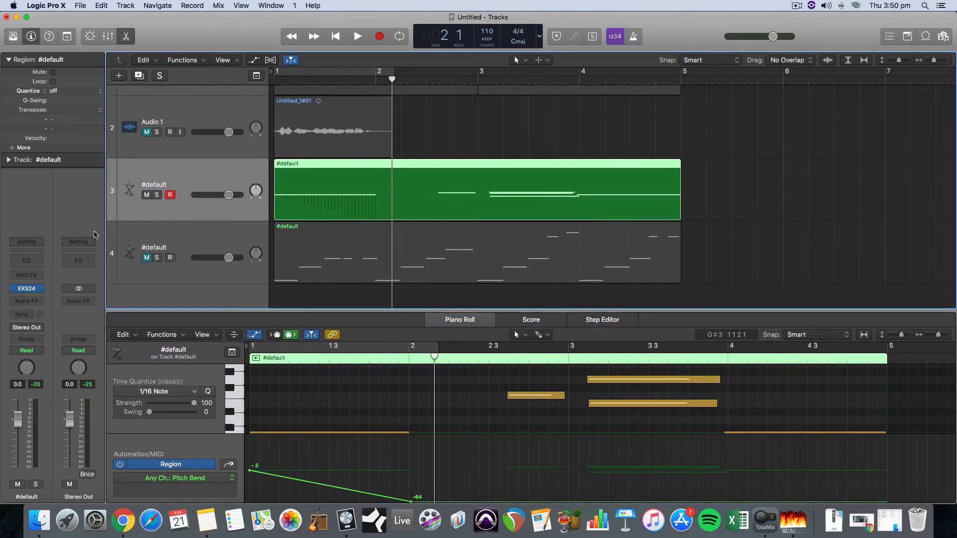
pyautogui.click(25, 289)
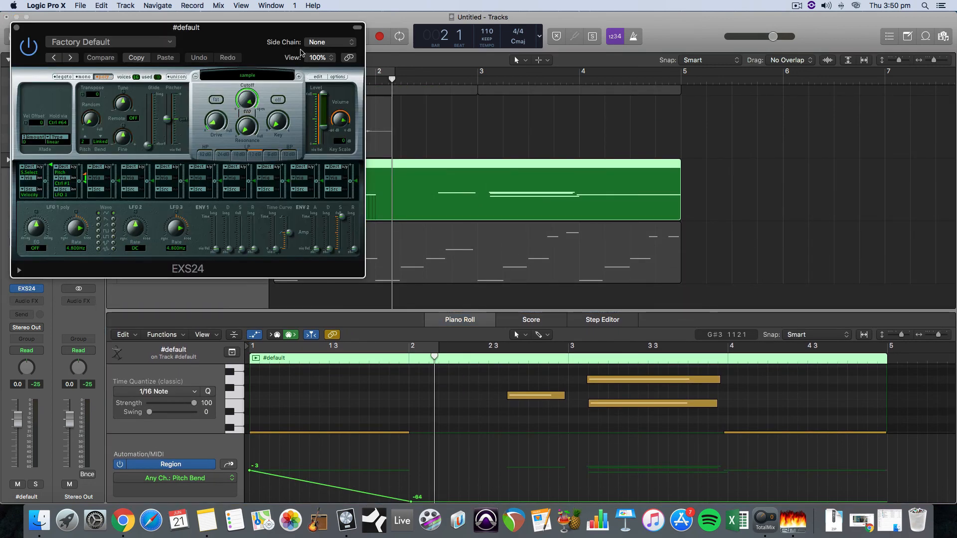
pyautogui.click(321, 43)
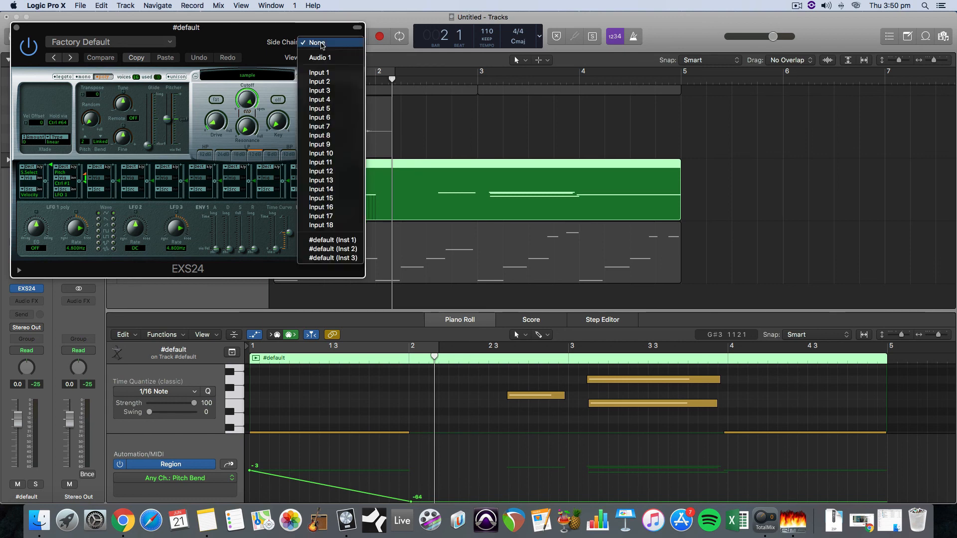
pyautogui.click(250, 41)
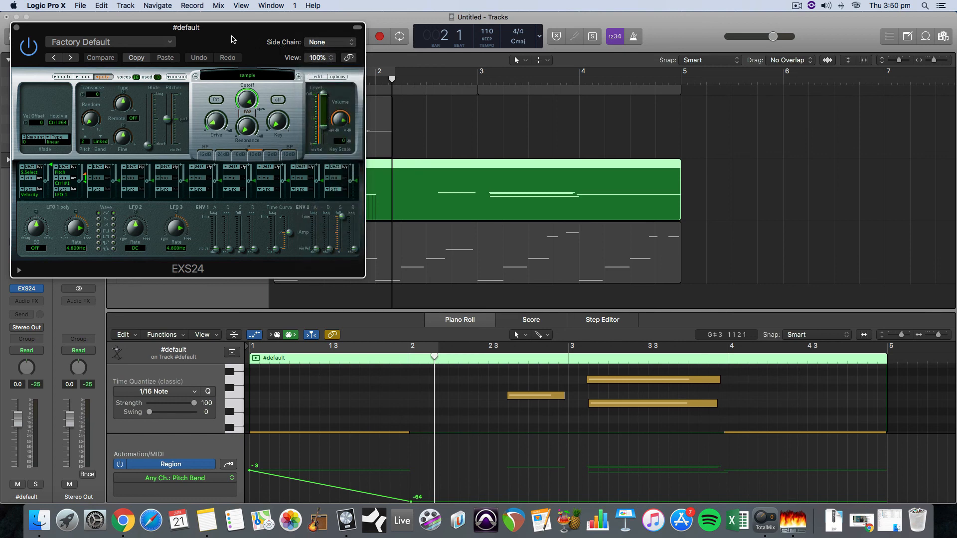
pyautogui.click(323, 43)
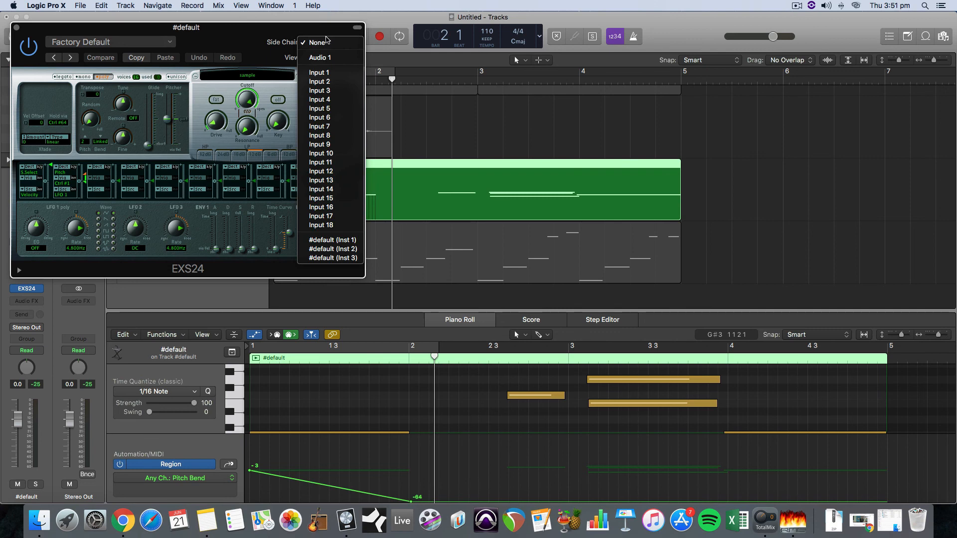
pyautogui.click(259, 40)
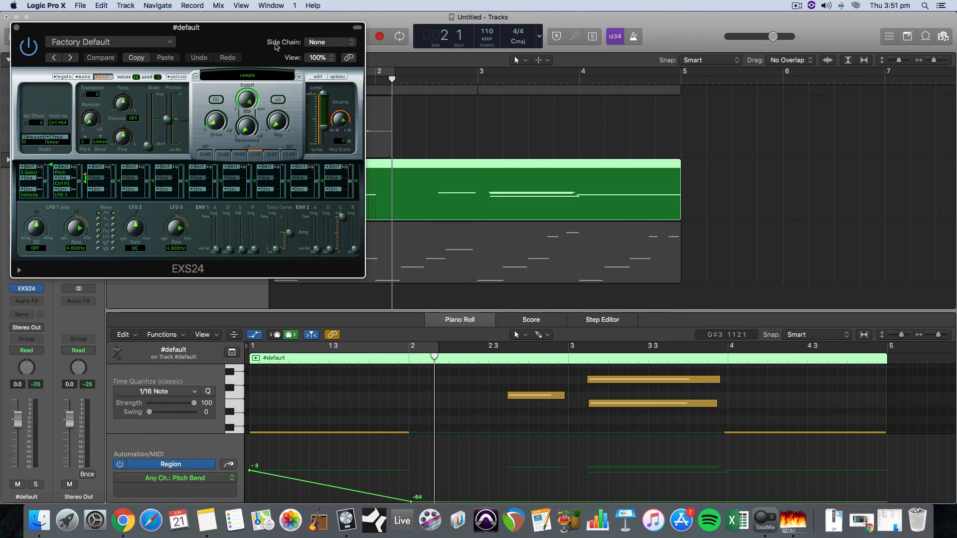
# Show the EXS24 in Controls view and set Pitch Bend (Up) to 12.
pyautogui.click(314, 57)
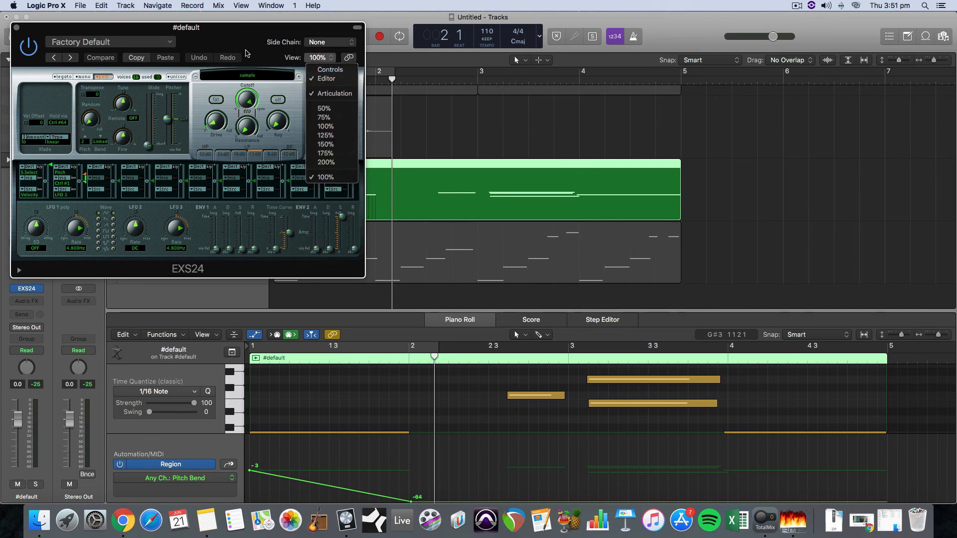
pyautogui.click(315, 63)
pyautogui.click(319, 58)
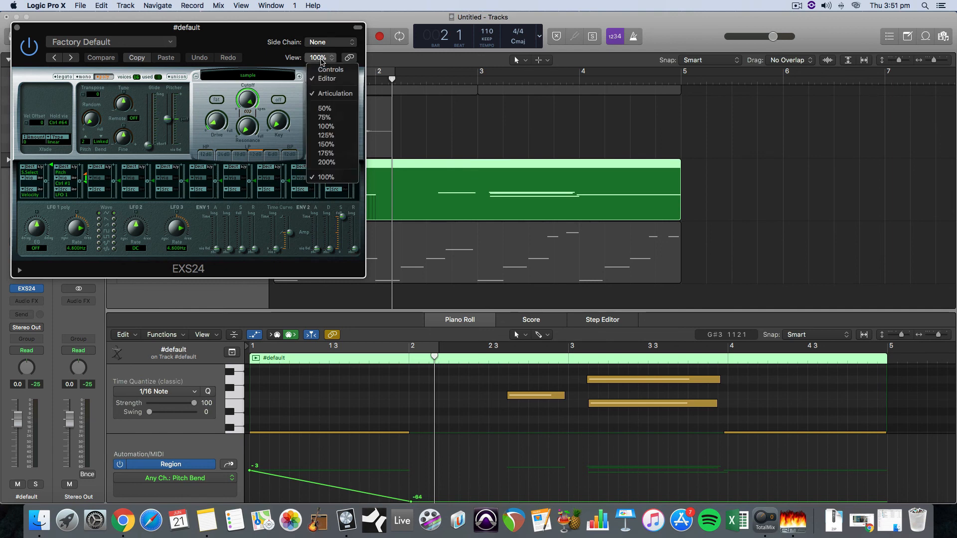
pyautogui.click(329, 70)
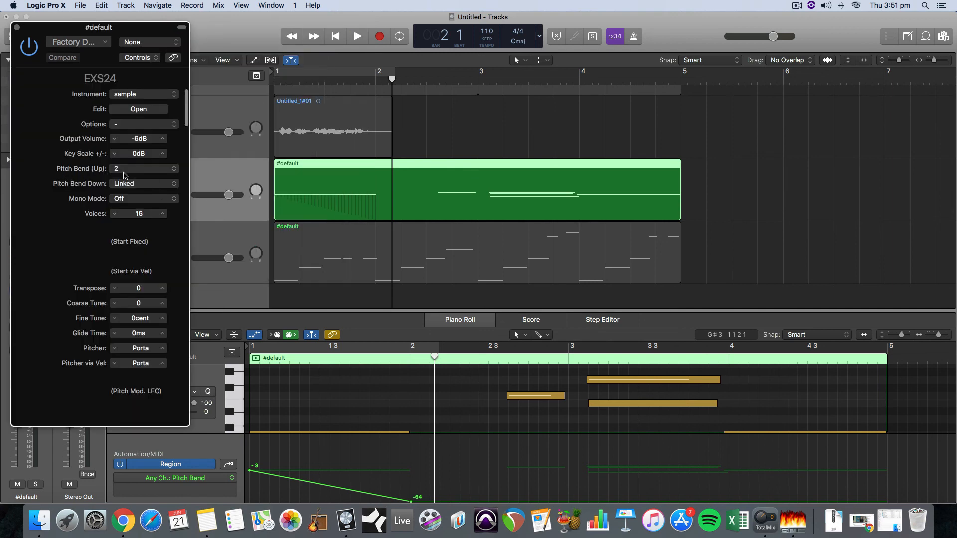
pyautogui.click(144, 173)
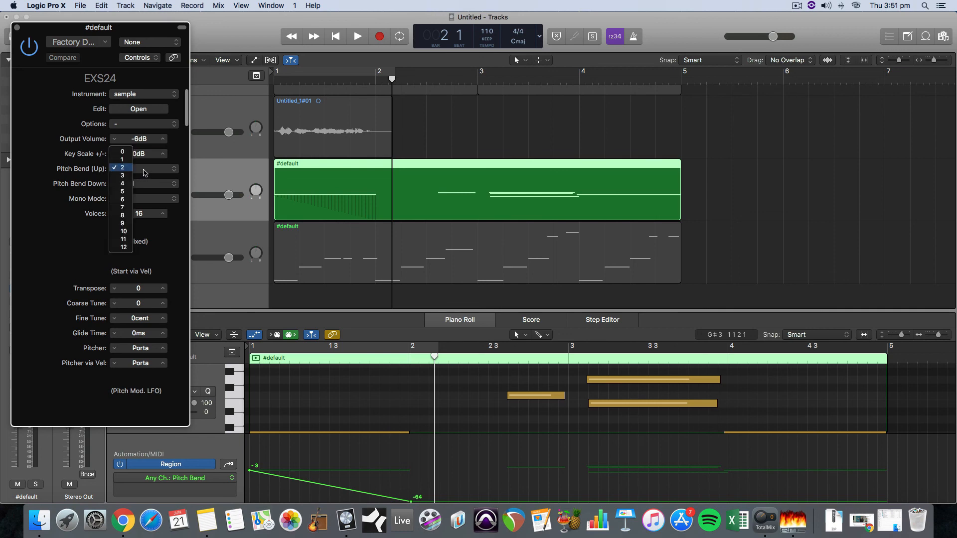
pyautogui.click(123, 248)
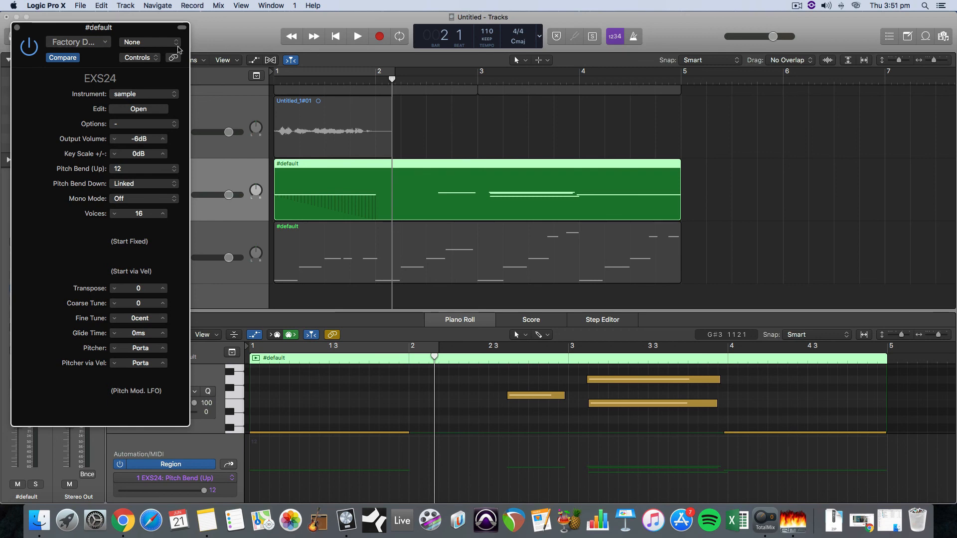
# Return the EXS24 to Editor view and close its window.
pyautogui.click(157, 60)
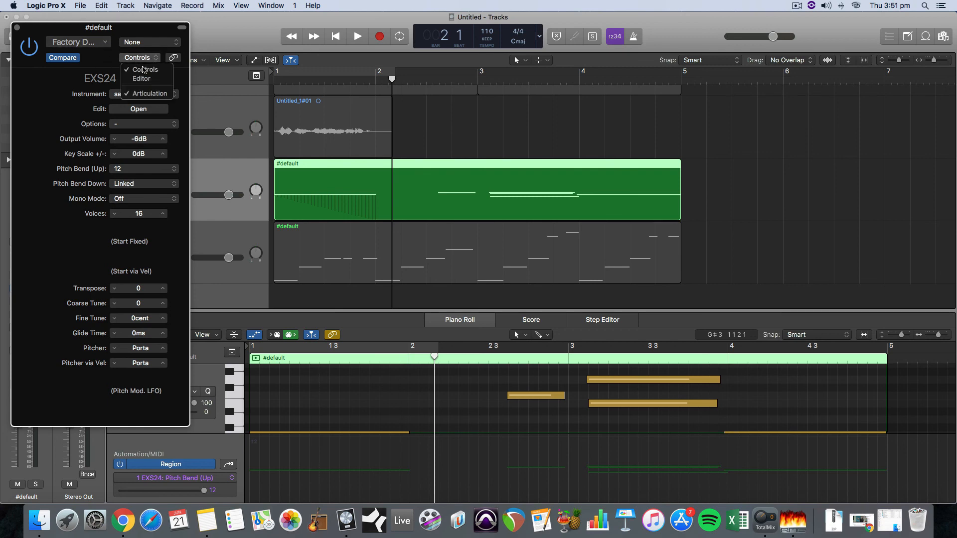
pyautogui.click(141, 76)
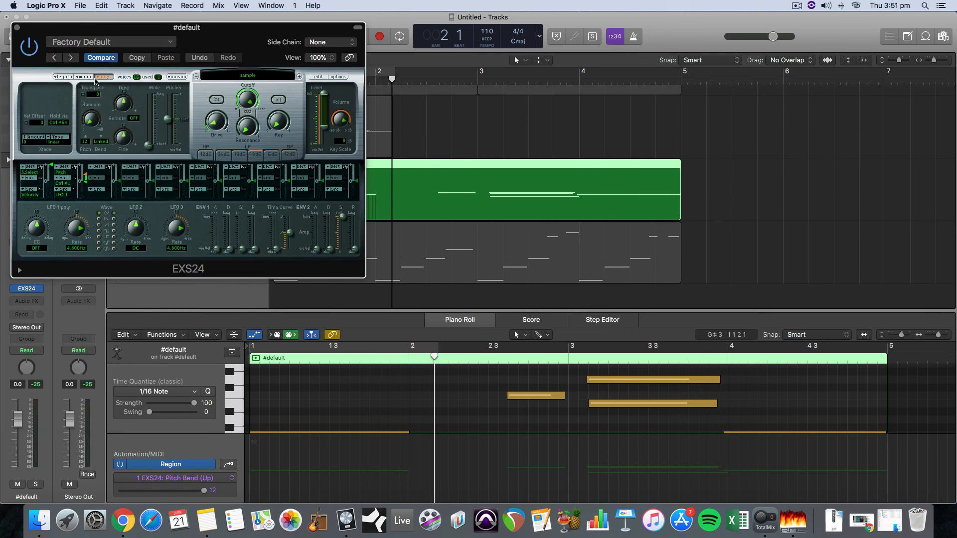
pyautogui.click(17, 28)
# Enlarge the Piano Roll, display MIDI Pitch Bend in its automation area, and play the region from the start.
pyautogui.moveTo(314, 311); pyautogui.dragTo(309, 142)
pyautogui.moveTo(434, 188); pyautogui.dragTo(249, 192)
pyautogui.click(232, 434)
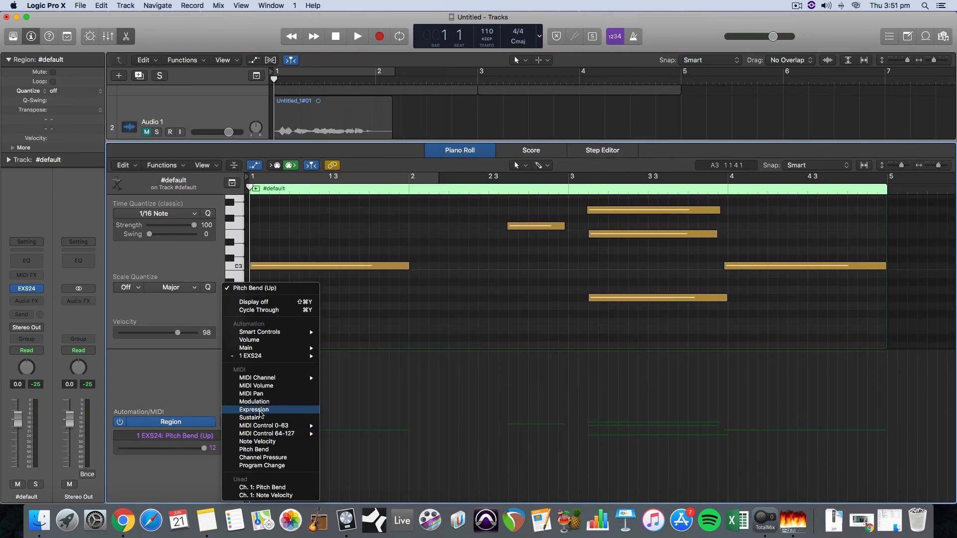
pyautogui.click(268, 450)
pyautogui.press('space')
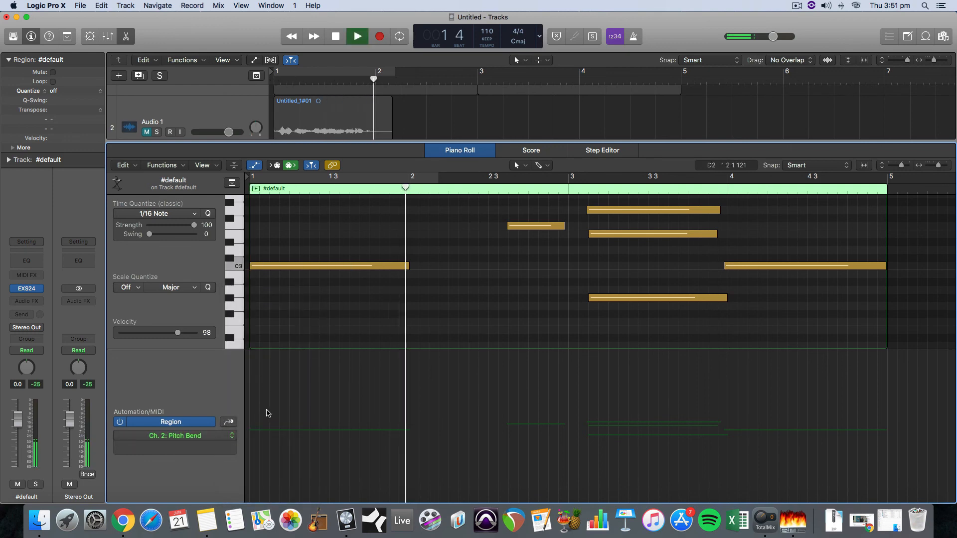
pyautogui.press('space')
# Draw a channel 2 pitch bend ramp falling from -1 at the bar 3 chord's start to -64 just after bar 4.
pyautogui.click(233, 436)
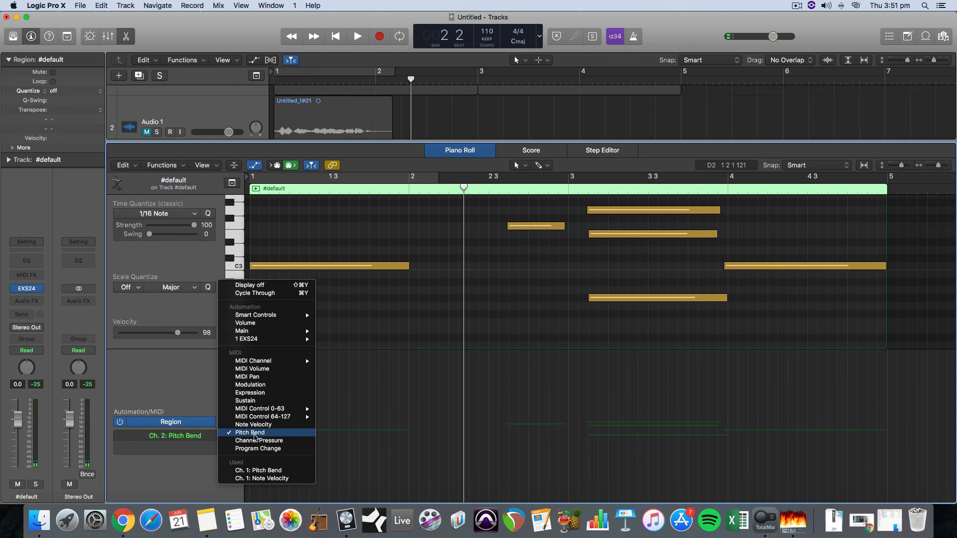
pyautogui.click(254, 433)
pyautogui.scroll(3, 355, 422)
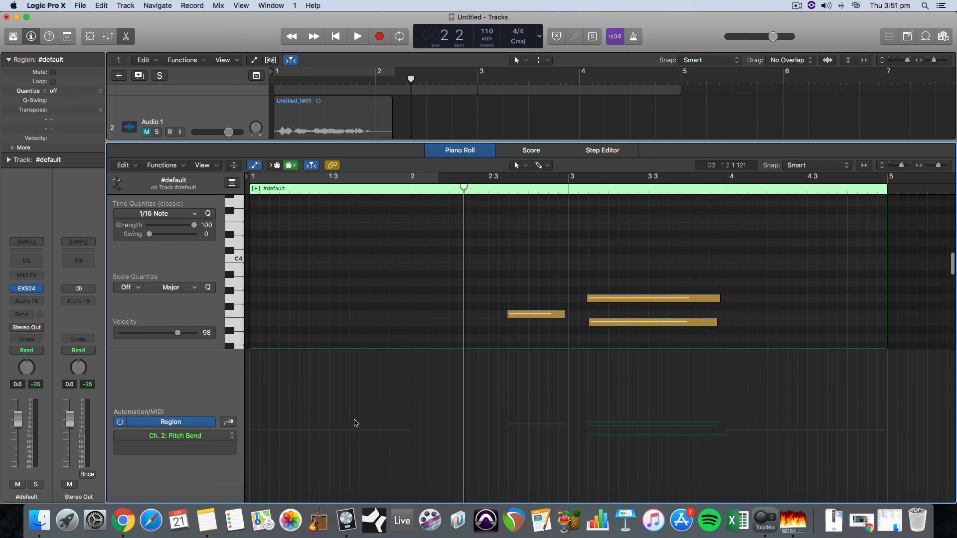
pyautogui.scroll(-3, 458, 433)
pyautogui.scroll(-1, 307, 390)
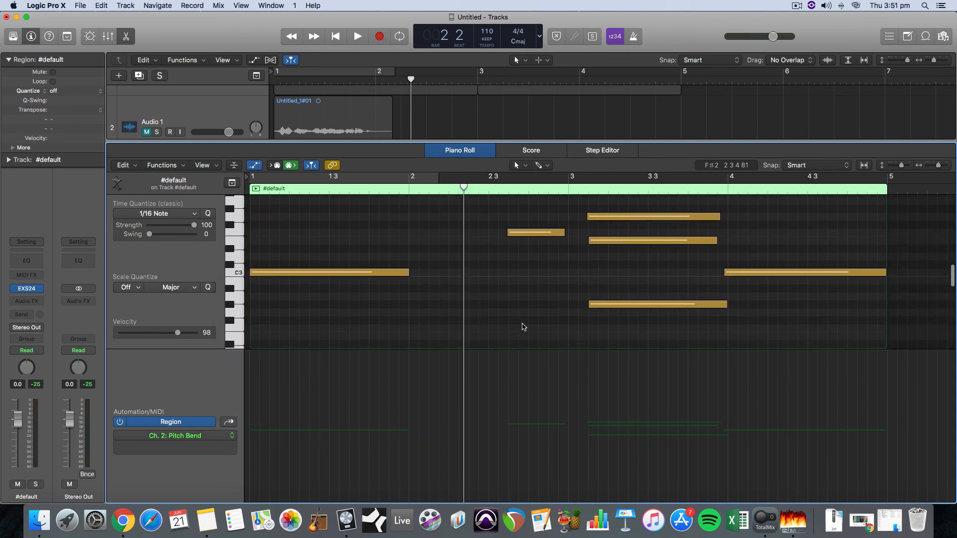
pyautogui.click(589, 427)
pyautogui.click(732, 428)
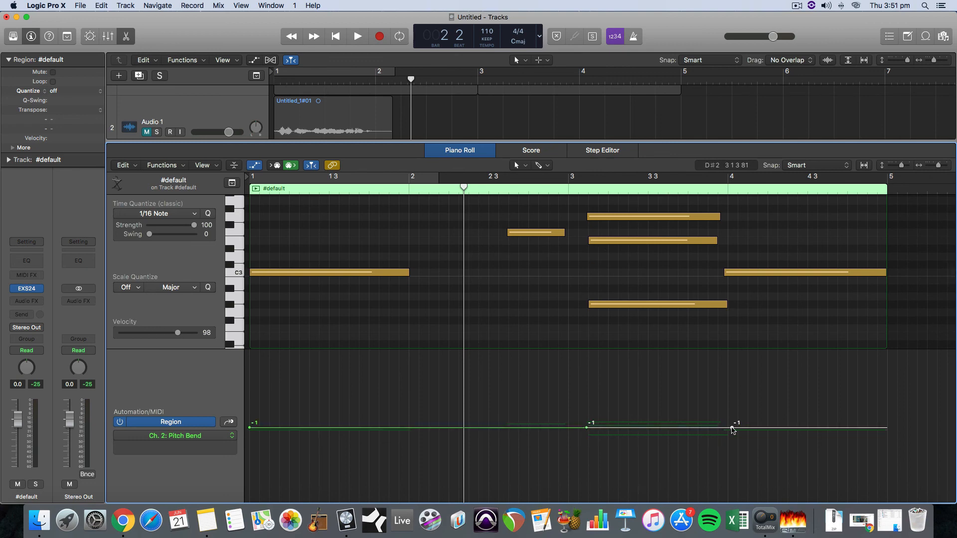
pyautogui.moveTo(731, 427); pyautogui.dragTo(732, 511)
# Play the bar 3 chord with its downward pitch bend and stop in bar 4.
pyautogui.click(582, 189)
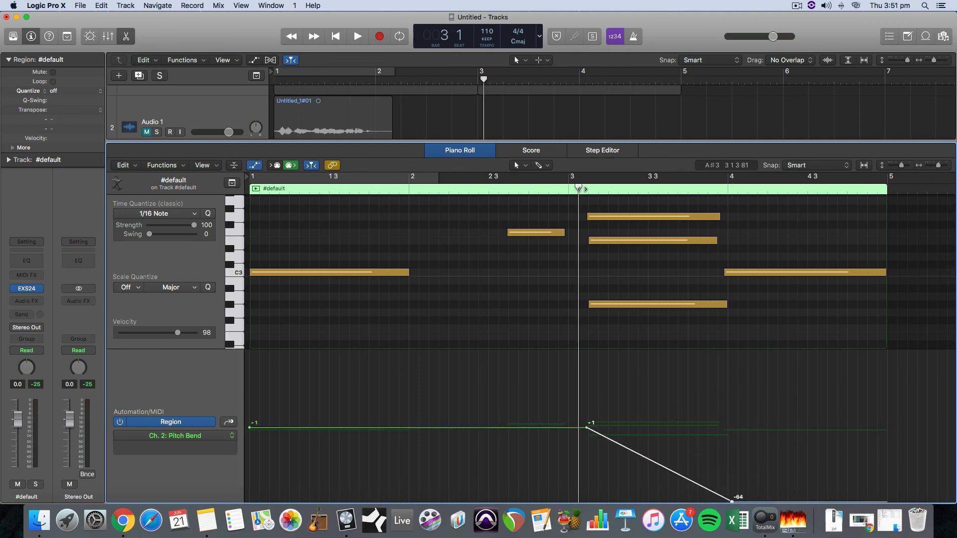
pyautogui.press('space')
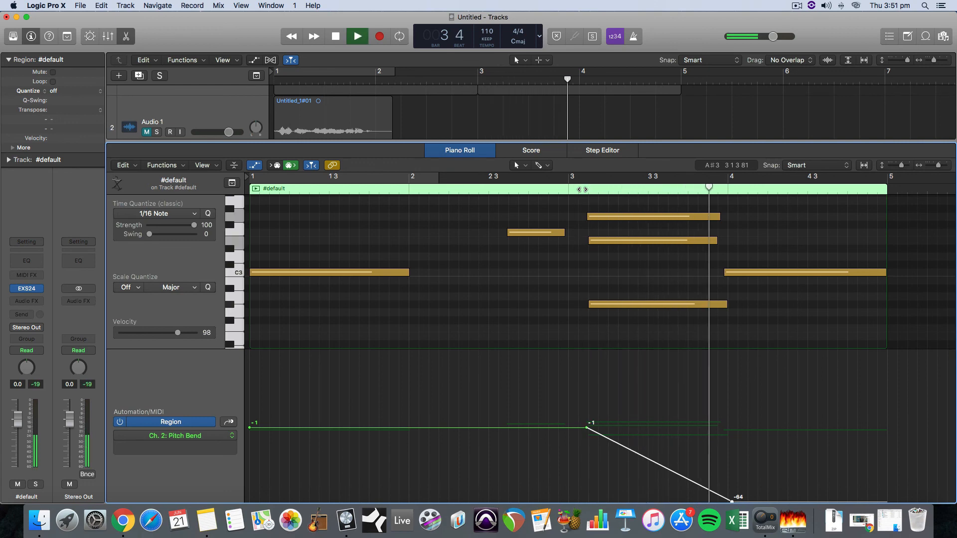
pyautogui.press('space')
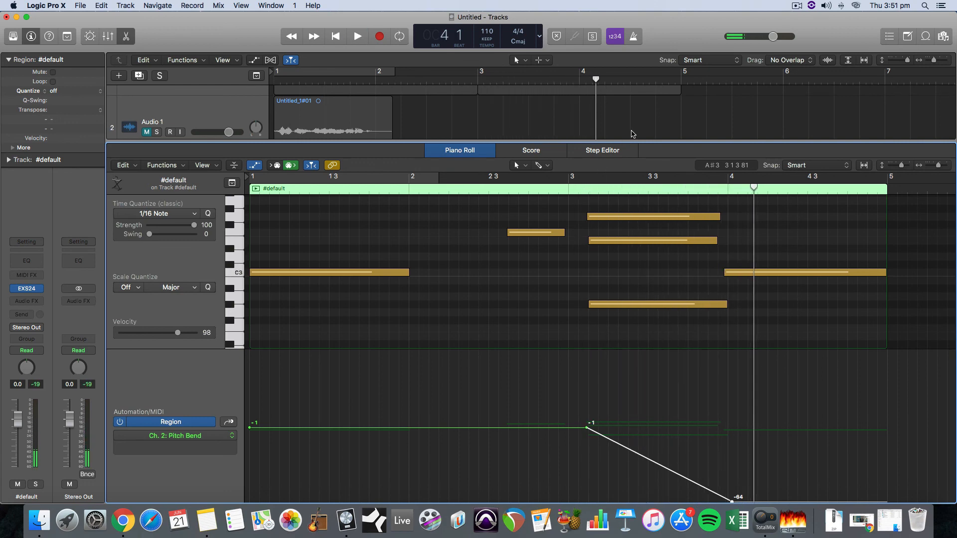
# Reshape the bar 3 pitch bend to rise to 63 just before bar 4 and play it from bar 3.
pyautogui.click(267, 429)
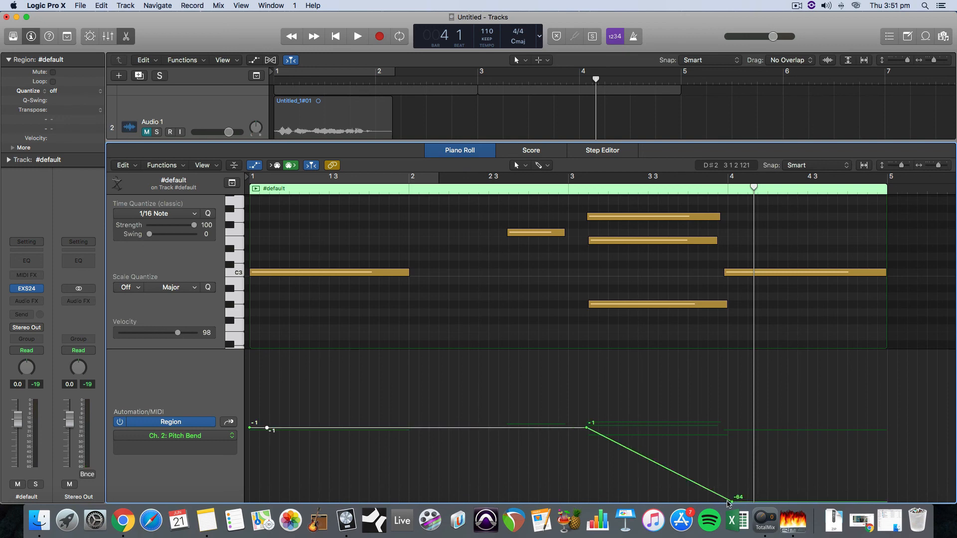
pyautogui.moveTo(732, 504); pyautogui.dragTo(713, 352)
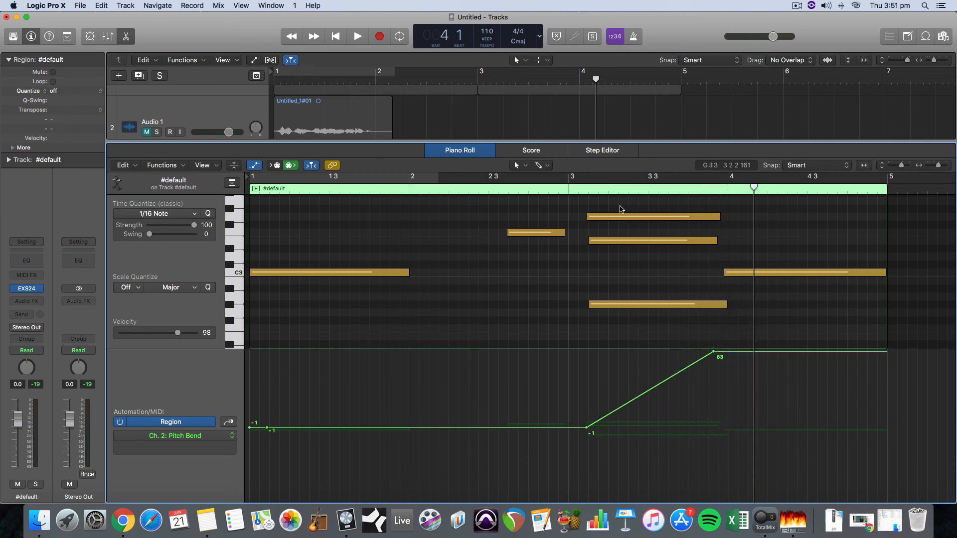
pyautogui.press('space')
pyautogui.click(571, 192)
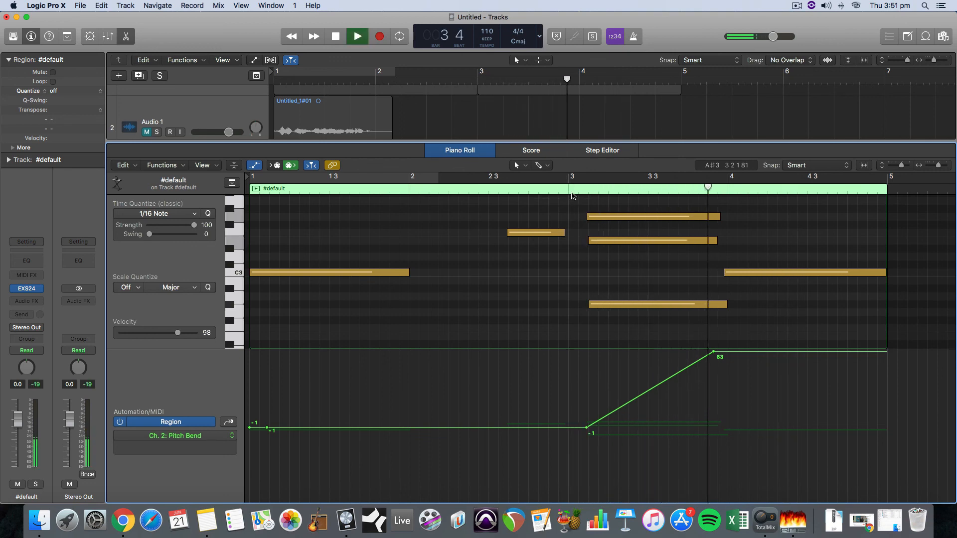
pyautogui.press('space')
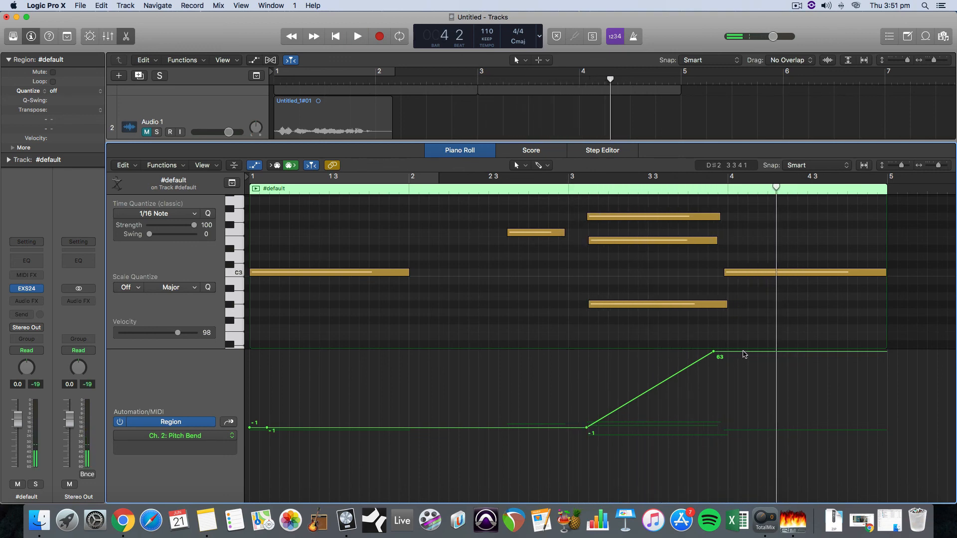
# Bring the pitch bend back down to -3 just after the start of bar 4.
pyautogui.moveTo(743, 352); pyautogui.dragTo(751, 430)
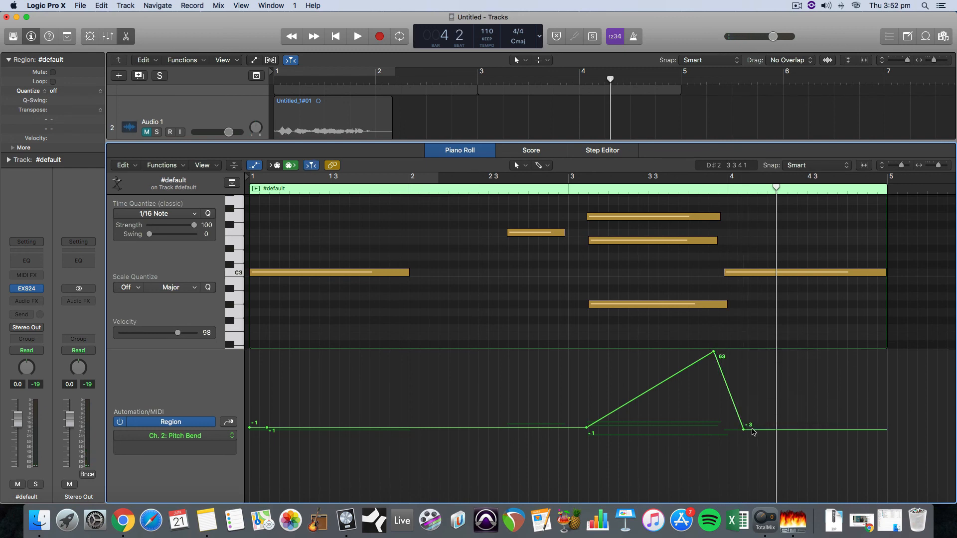